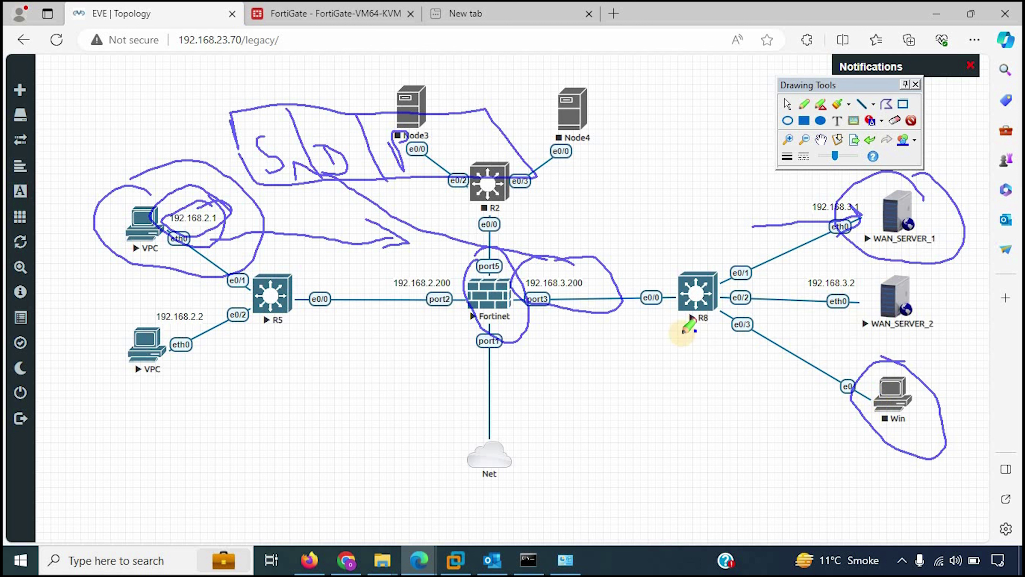
Circle the Node3, Node4 and R2 group on the topology and draw a freehand line to it from Win
{"action": "left_click_drag", "start_coordinate": [610, 78], "coordinate": [552, 75]}
{"action": "mouse_move", "coordinate": [435, 98]}
{"action": "left_mouse_down"}
{"action": "mouse_move", "coordinate": [369, 129]}
{"action": "mouse_move", "coordinate": [552, 213]}
{"action": "mouse_move", "coordinate": [619, 92]}
{"action": "mouse_move", "coordinate": [411, 96]}
{"action": "left_mouse_up"}
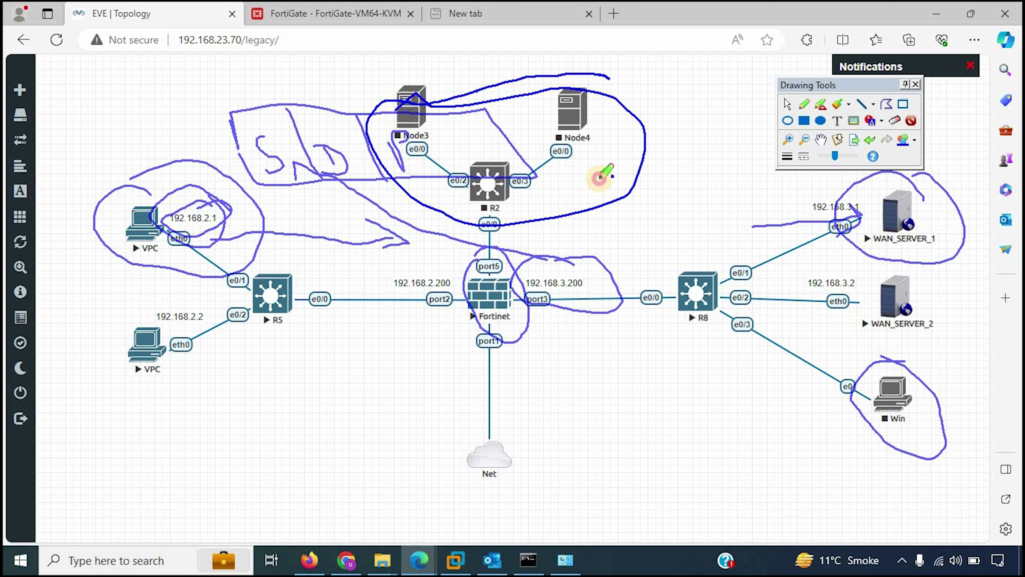
{"action": "left_click_drag", "start_coordinate": [917, 448], "coordinate": [897, 454]}
{"action": "mouse_move", "coordinate": [827, 442]}
{"action": "left_mouse_down"}
{"action": "mouse_move", "coordinate": [570, 355]}
{"action": "mouse_move", "coordinate": [454, 188]}
{"action": "mouse_move", "coordinate": [419, 158]}
{"action": "mouse_move", "coordinate": [446, 137]}
{"action": "mouse_move", "coordinate": [468, 156]}
{"action": "left_mouse_up"}
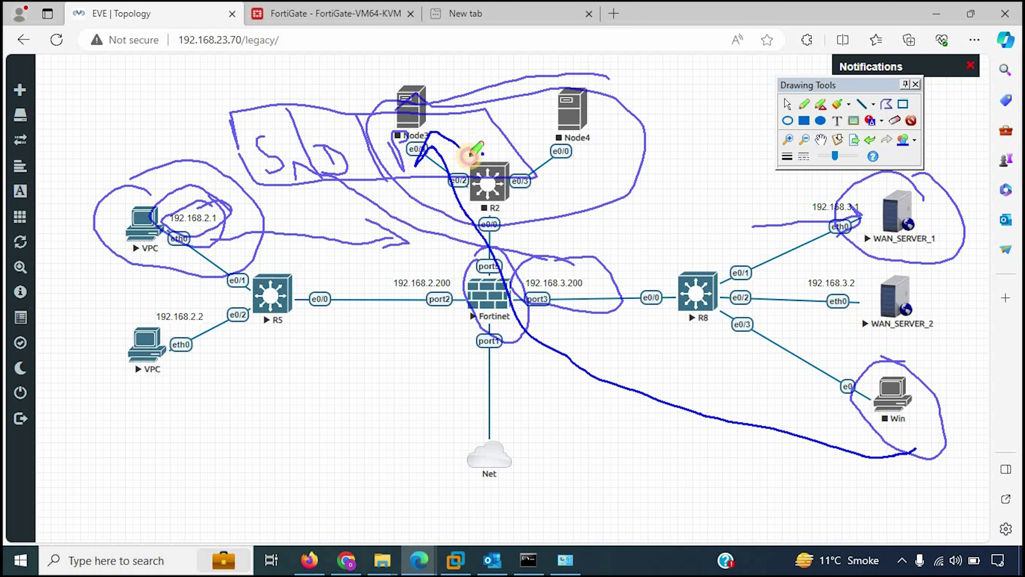
Circle the firewall's 192.168.3.200 address, link it to the packet sketch, and circle the sketch's S and D fields
{"action": "mouse_move", "coordinate": [565, 266]}
{"action": "left_mouse_down"}
{"action": "mouse_move", "coordinate": [543, 263]}
{"action": "mouse_move", "coordinate": [510, 289]}
{"action": "mouse_move", "coordinate": [566, 299]}
{"action": "mouse_move", "coordinate": [579, 265]}
{"action": "mouse_move", "coordinate": [539, 266]}
{"action": "left_mouse_up"}
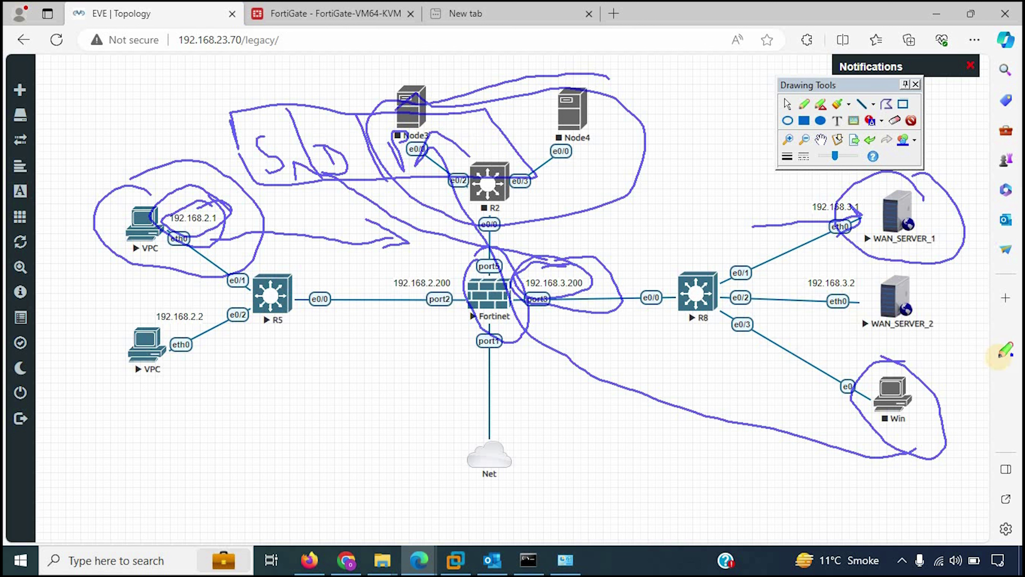
{"action": "mouse_move", "coordinate": [540, 274]}
{"action": "left_mouse_down"}
{"action": "mouse_move", "coordinate": [520, 283]}
{"action": "mouse_move", "coordinate": [553, 313]}
{"action": "mouse_move", "coordinate": [581, 244]}
{"action": "mouse_move", "coordinate": [542, 276]}
{"action": "mouse_move", "coordinate": [548, 269]}
{"action": "left_mouse_up"}
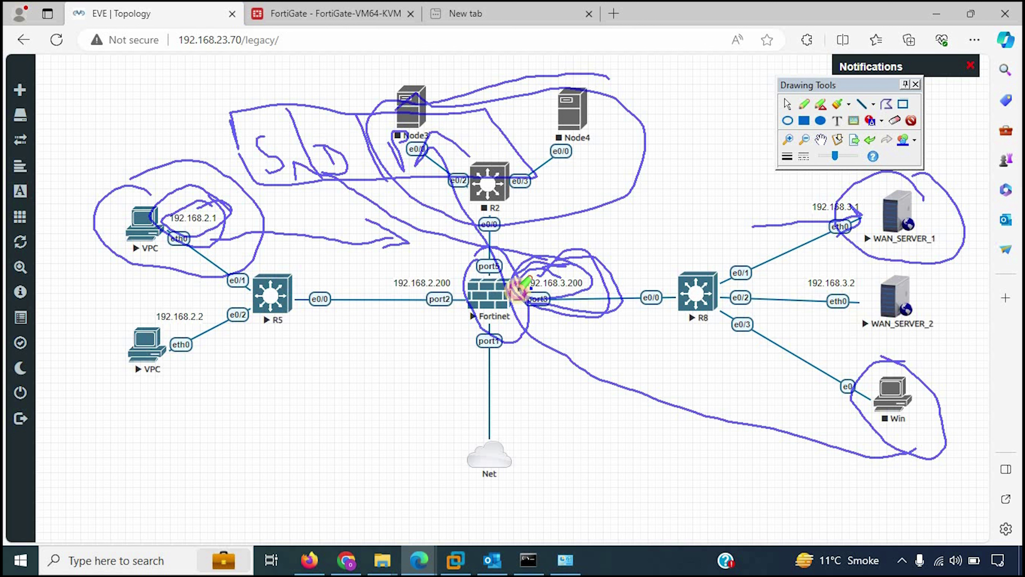
{"action": "mouse_move", "coordinate": [518, 289]}
{"action": "left_mouse_down"}
{"action": "mouse_move", "coordinate": [484, 289]}
{"action": "mouse_move", "coordinate": [422, 224]}
{"action": "mouse_move", "coordinate": [397, 162]}
{"action": "mouse_move", "coordinate": [412, 149]}
{"action": "left_mouse_up"}
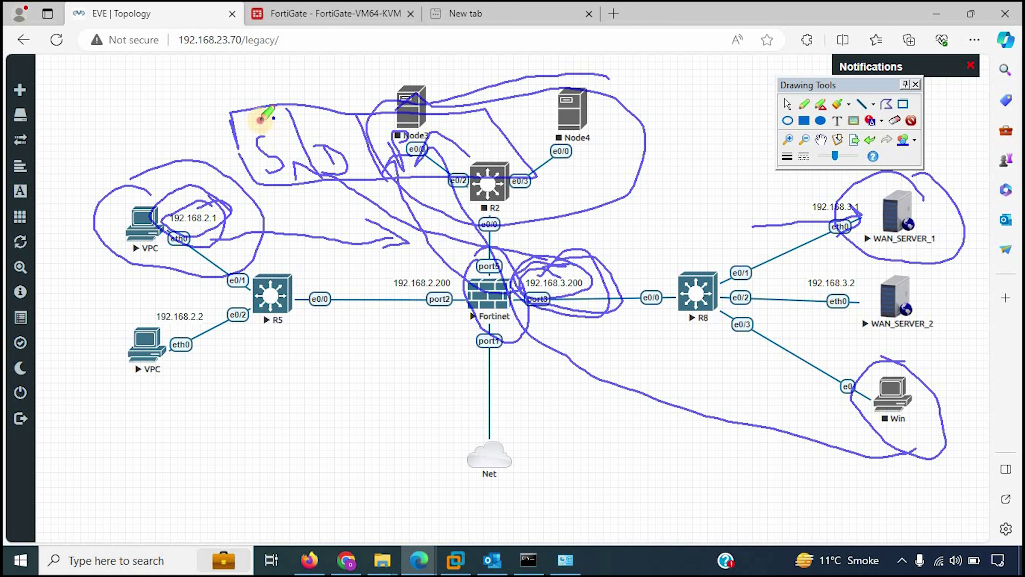
{"action": "mouse_move", "coordinate": [263, 121]}
{"action": "left_mouse_down"}
{"action": "mouse_move", "coordinate": [228, 159]}
{"action": "mouse_move", "coordinate": [283, 200]}
{"action": "mouse_move", "coordinate": [276, 130]}
{"action": "mouse_move", "coordinate": [232, 127]}
{"action": "mouse_move", "coordinate": [251, 196]}
{"action": "mouse_move", "coordinate": [295, 194]}
{"action": "mouse_move", "coordinate": [260, 106]}
{"action": "mouse_move", "coordinate": [231, 109]}
{"action": "mouse_move", "coordinate": [223, 175]}
{"action": "mouse_move", "coordinate": [259, 204]}
{"action": "mouse_move", "coordinate": [301, 145]}
{"action": "mouse_move", "coordinate": [242, 100]}
{"action": "left_mouse_up"}
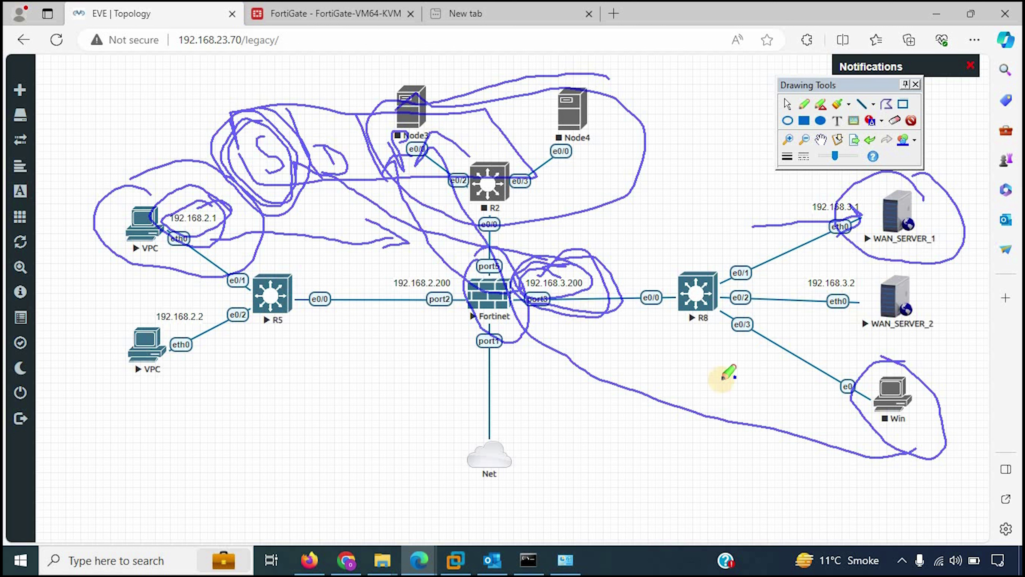
{"action": "mouse_move", "coordinate": [274, 121]}
{"action": "left_mouse_down"}
{"action": "mouse_move", "coordinate": [336, 173]}
{"action": "mouse_move", "coordinate": [357, 161]}
{"action": "mouse_move", "coordinate": [309, 119]}
{"action": "mouse_move", "coordinate": [347, 186]}
{"action": "mouse_move", "coordinate": [355, 154]}
{"action": "mouse_move", "coordinate": [316, 106]}
{"action": "mouse_move", "coordinate": [305, 122]}
{"action": "left_mouse_up"}
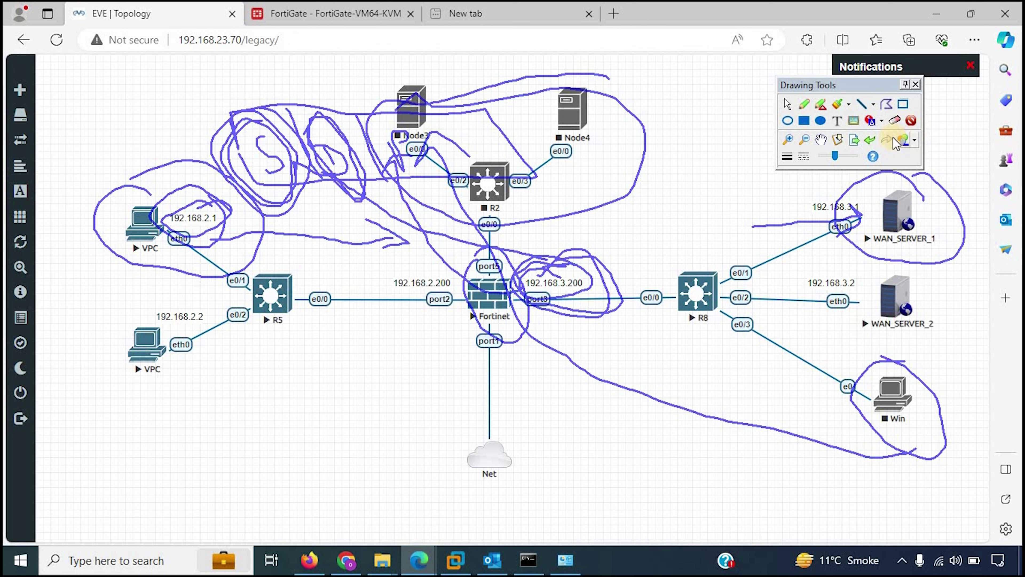
Erase all the freehand annotations covering the topology, from the VPC side across to Win
{"action": "left_click", "coordinate": [895, 120]}
{"action": "mouse_move", "coordinate": [208, 210]}
{"action": "left_mouse_down"}
{"action": "mouse_move", "coordinate": [444, 176]}
{"action": "mouse_move", "coordinate": [355, 125]}
{"action": "mouse_move", "coordinate": [502, 133]}
{"action": "mouse_move", "coordinate": [358, 163]}
{"action": "mouse_move", "coordinate": [586, 259]}
{"action": "mouse_move", "coordinate": [393, 305]}
{"action": "mouse_move", "coordinate": [868, 226]}
{"action": "mouse_move", "coordinate": [903, 412]}
{"action": "mouse_move", "coordinate": [932, 428]}
{"action": "left_mouse_up"}
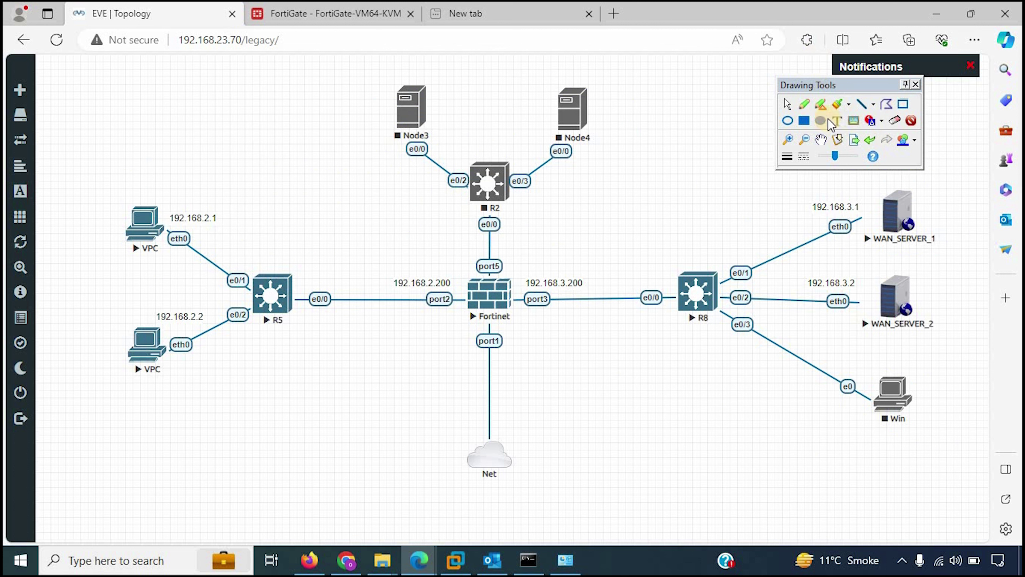
Draw the traffic path from the upper VPC through the firewall, then circle WAN_SERVER_1 and the 192.168.3.200 address
{"action": "left_click", "coordinate": [804, 103]}
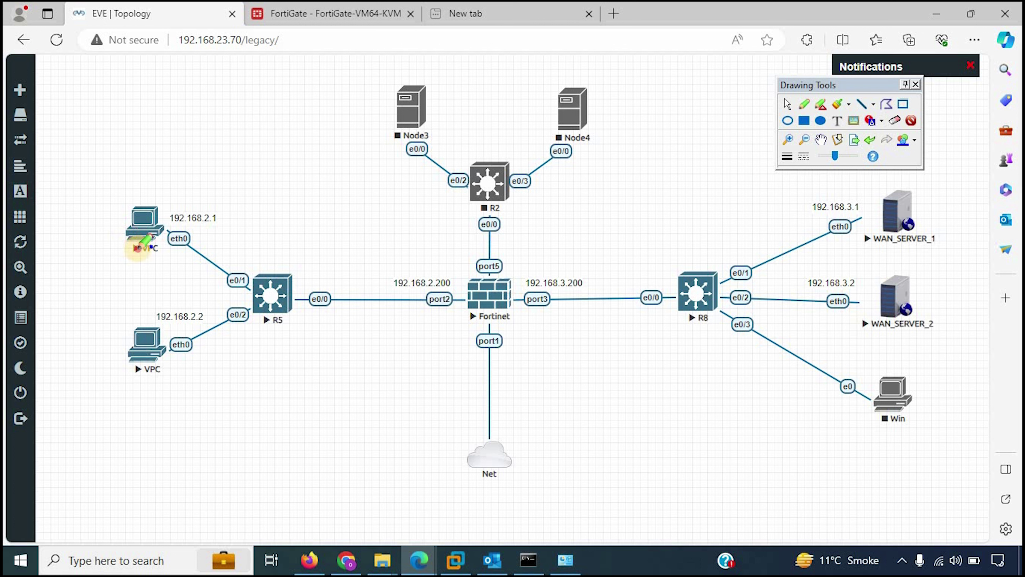
{"action": "mouse_move", "coordinate": [162, 250]}
{"action": "left_mouse_down"}
{"action": "mouse_move", "coordinate": [430, 288]}
{"action": "mouse_move", "coordinate": [524, 279]}
{"action": "mouse_move", "coordinate": [578, 293]}
{"action": "mouse_move", "coordinate": [619, 279]}
{"action": "mouse_move", "coordinate": [623, 298]}
{"action": "left_mouse_up"}
{"action": "mouse_move", "coordinate": [890, 196]}
{"action": "left_mouse_down"}
{"action": "mouse_move", "coordinate": [803, 198]}
{"action": "mouse_move", "coordinate": [823, 260]}
{"action": "mouse_move", "coordinate": [920, 259]}
{"action": "mouse_move", "coordinate": [947, 212]}
{"action": "mouse_move", "coordinate": [898, 189]}
{"action": "mouse_move", "coordinate": [848, 197]}
{"action": "left_mouse_up"}
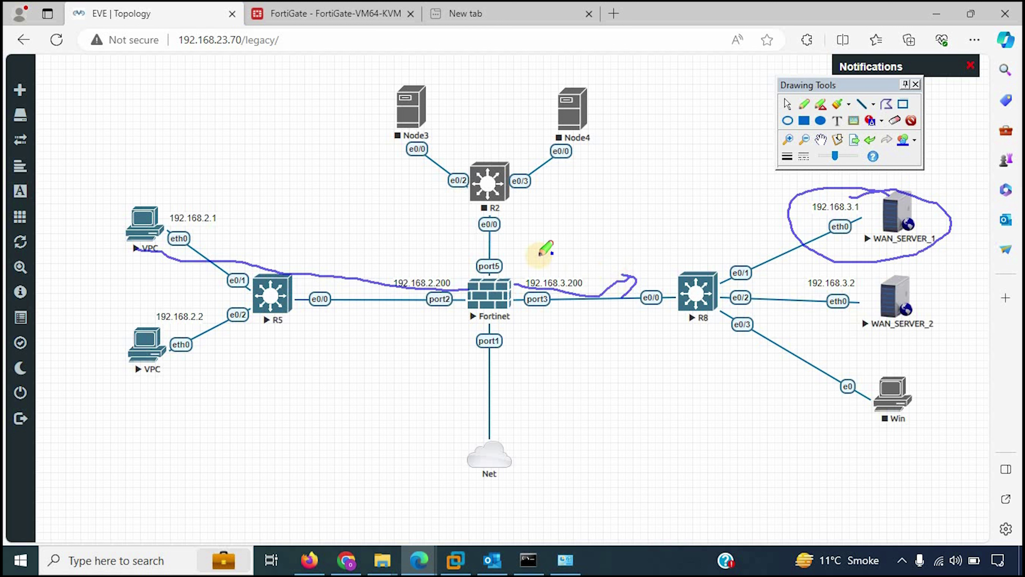
{"action": "mouse_move", "coordinate": [561, 269]}
{"action": "left_mouse_down"}
{"action": "mouse_move", "coordinate": [522, 300]}
{"action": "mouse_move", "coordinate": [557, 307]}
{"action": "mouse_move", "coordinate": [566, 259]}
{"action": "mouse_move", "coordinate": [519, 278]}
{"action": "left_mouse_up"}
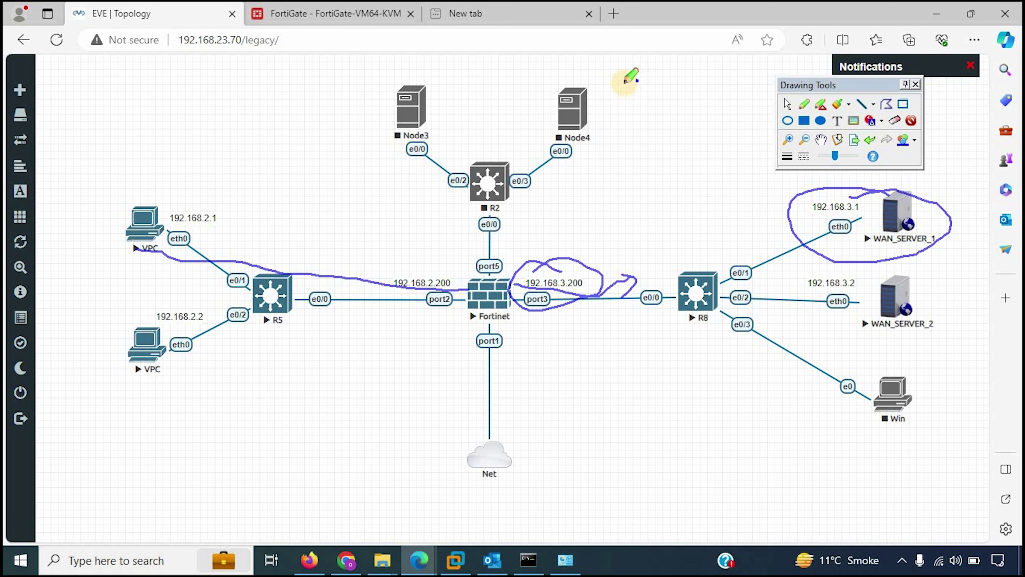
Erase the traffic path and circles from the topology and leave drawing mode
{"action": "left_click", "coordinate": [895, 120]}
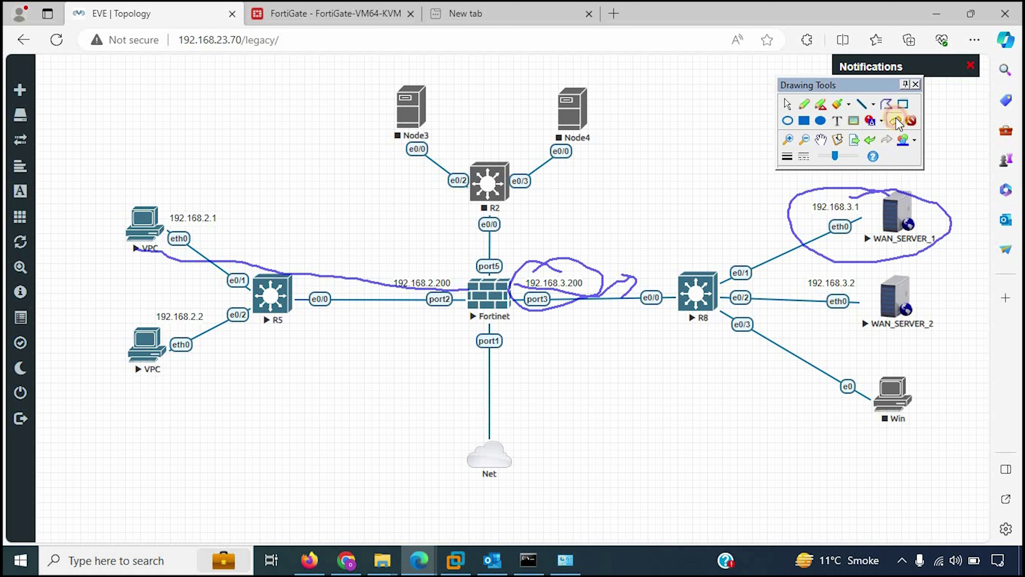
{"action": "mouse_move", "coordinate": [908, 219]}
{"action": "left_mouse_down"}
{"action": "mouse_move", "coordinate": [496, 303]}
{"action": "mouse_move", "coordinate": [259, 280]}
{"action": "mouse_move", "coordinate": [404, 185]}
{"action": "left_mouse_up"}
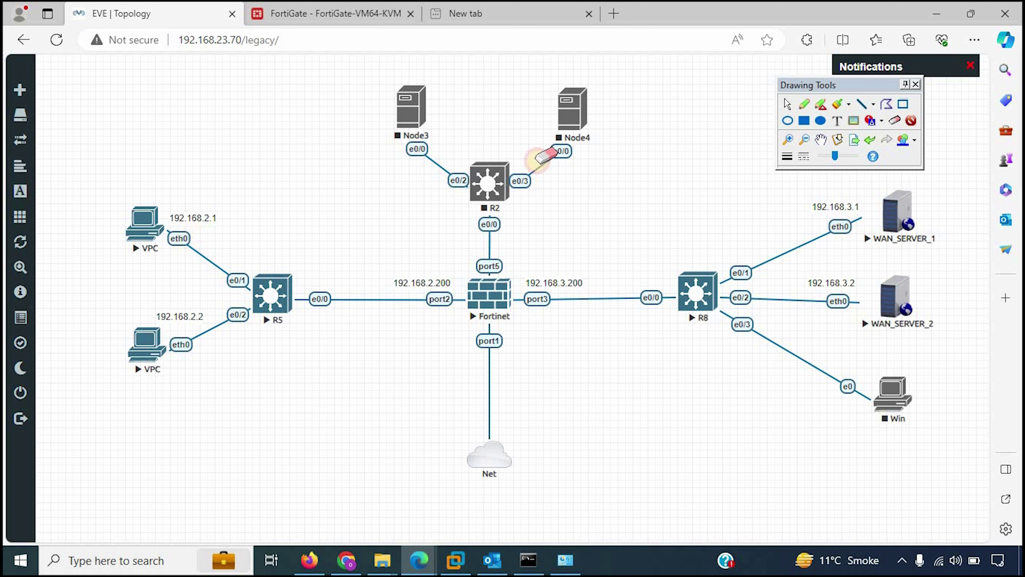
{"action": "left_click", "coordinate": [785, 104]}
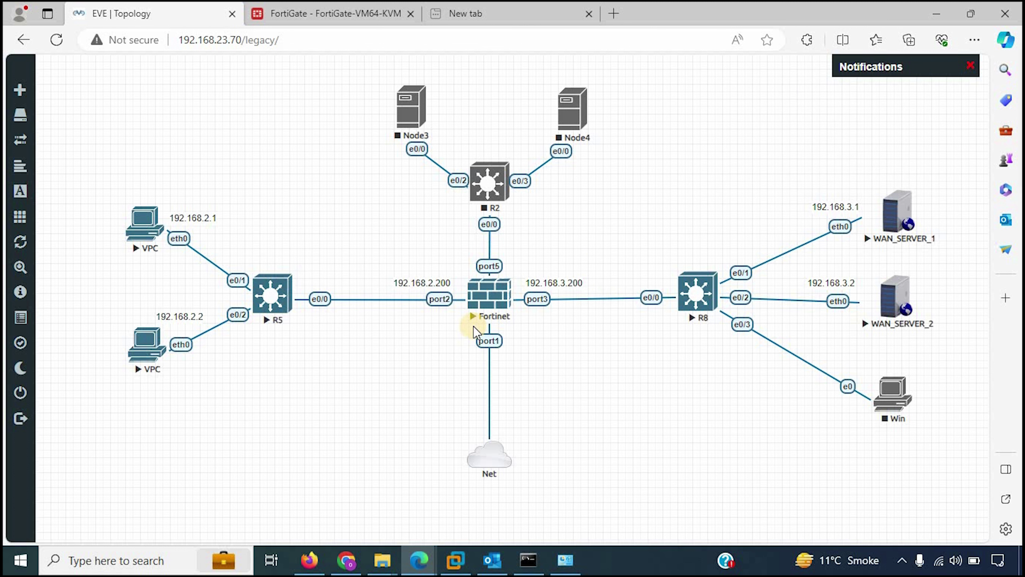
{"action": "mouse_move", "coordinate": [1016, 104]}
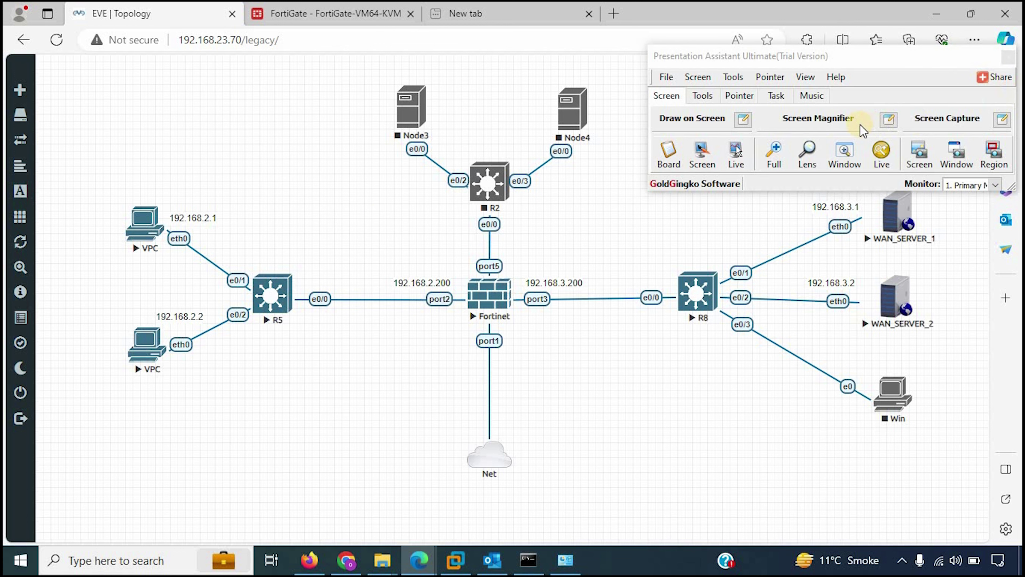
{"action": "left_click", "coordinate": [703, 152]}
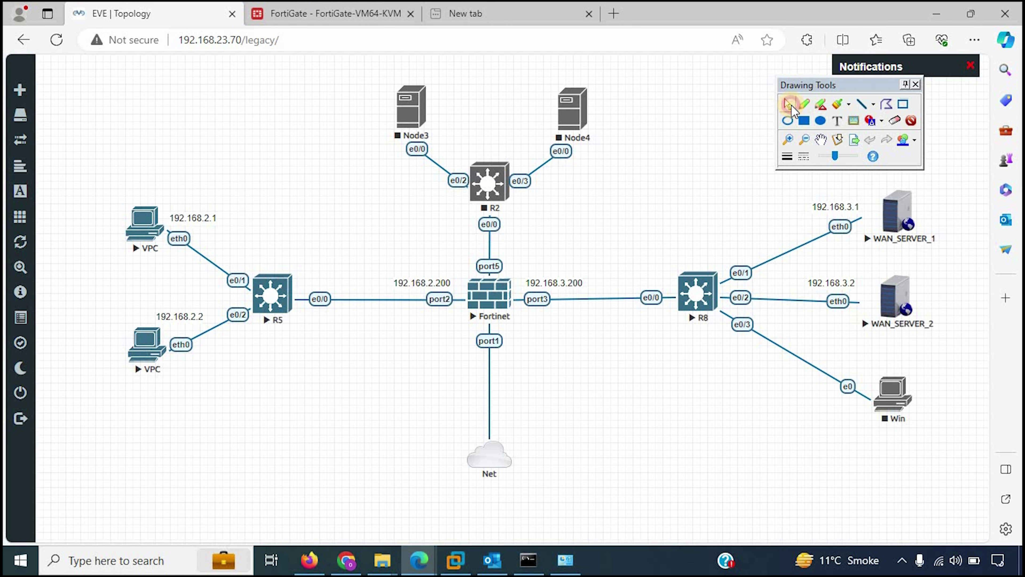
{"action": "key", "text": "Escape"}
Switch to the FortiGate page and view the firewall policy list, consulting the EVE topology alongside it
{"action": "left_click", "coordinate": [319, 8]}
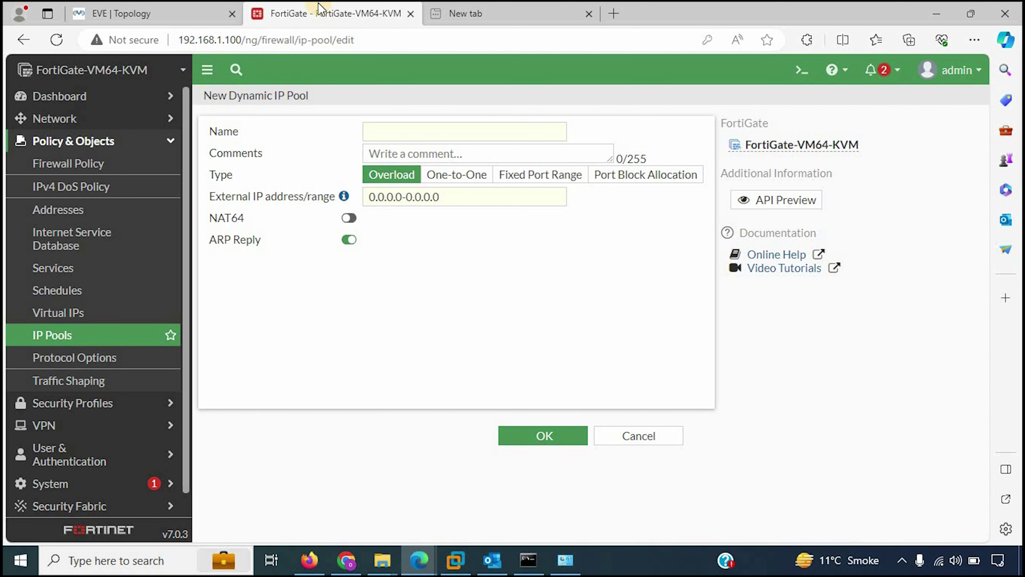
{"action": "left_click", "coordinate": [71, 166]}
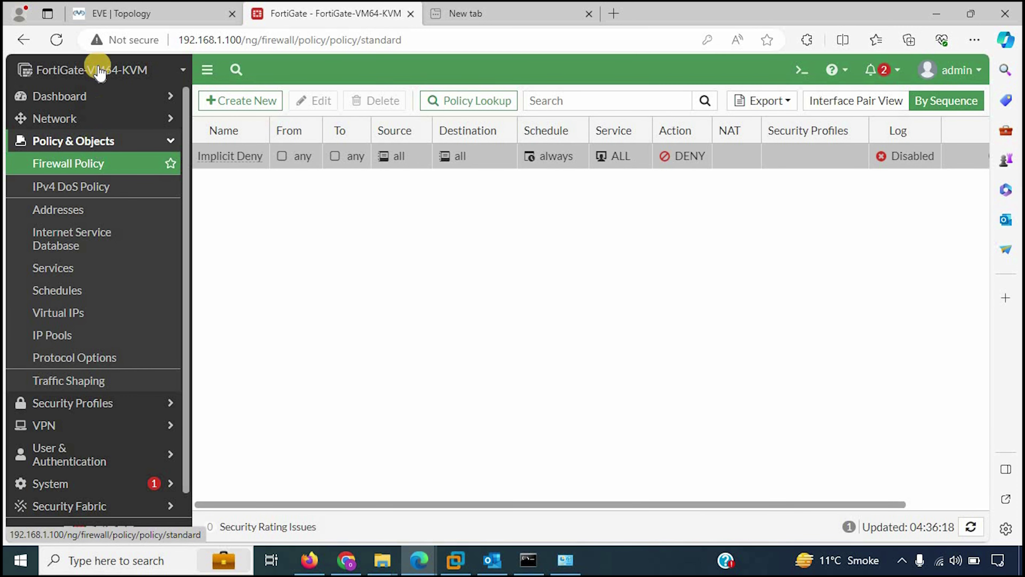
{"action": "left_click", "coordinate": [141, 14]}
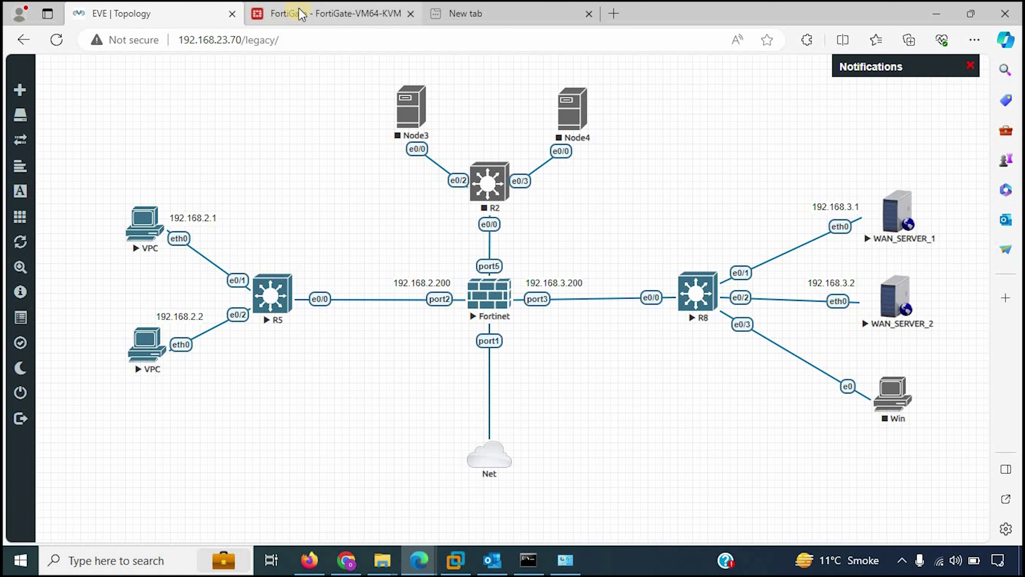
{"action": "left_click", "coordinate": [292, 13]}
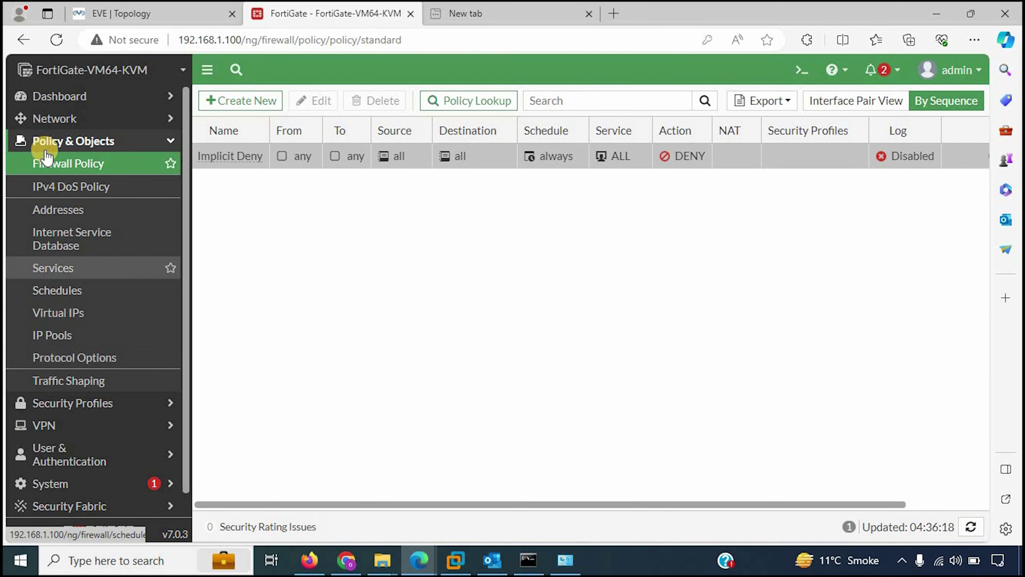
Start a new dynamic IP pool and name it Overload
{"action": "left_click", "coordinate": [62, 336]}
{"action": "left_click", "coordinate": [242, 237]}
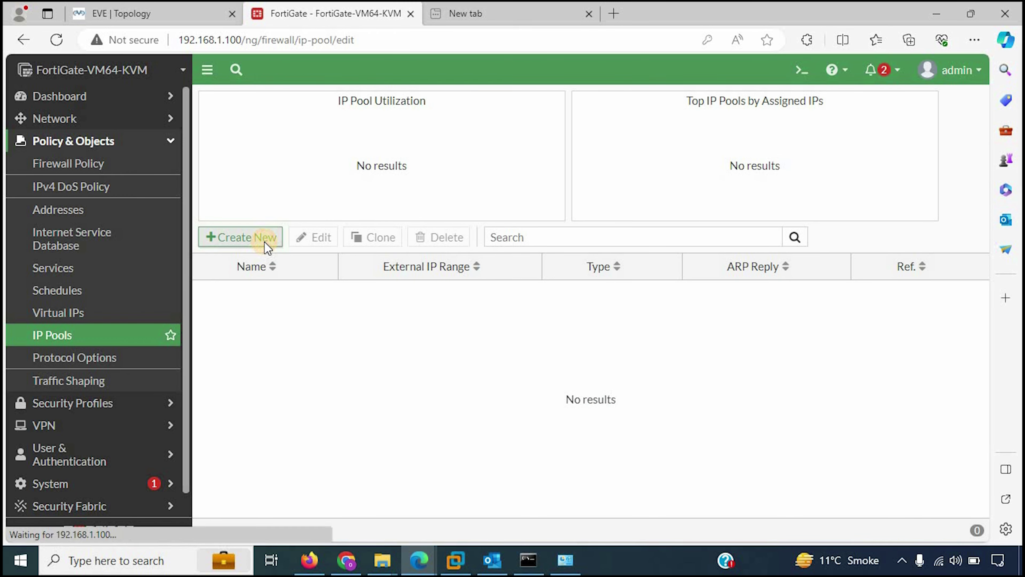
{"action": "left_click", "coordinate": [433, 130]}
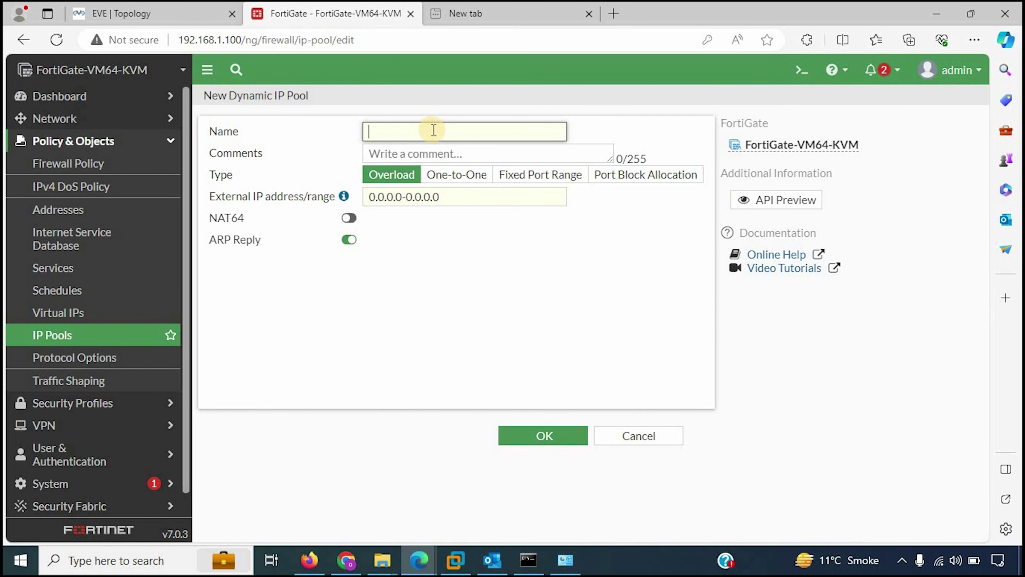
{"action": "left_click", "coordinate": [395, 129]}
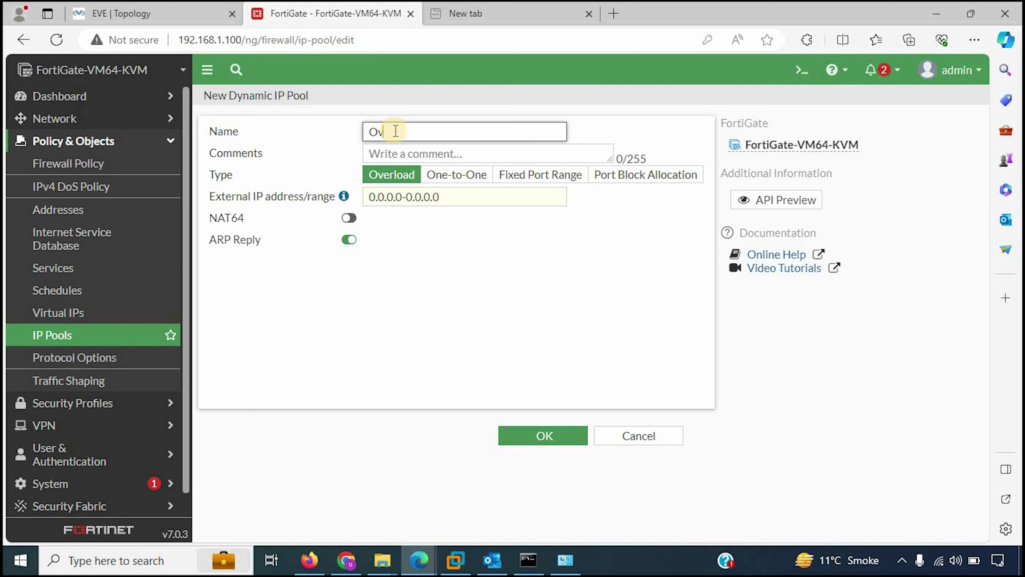
Set the pool's external IP range to 192.168.3.200-192.168.3.200, checking the firewall's WAN address on the topology, and save the pool
{"action": "triple_click", "coordinate": [423, 193]}
{"action": "type", "text": "192.168."}
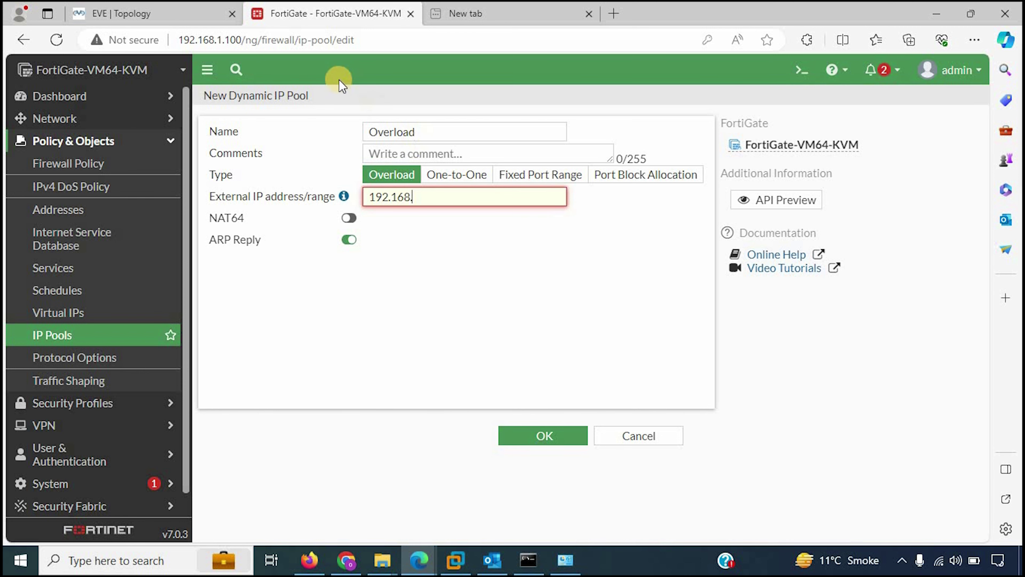
{"action": "left_click", "coordinate": [153, 12]}
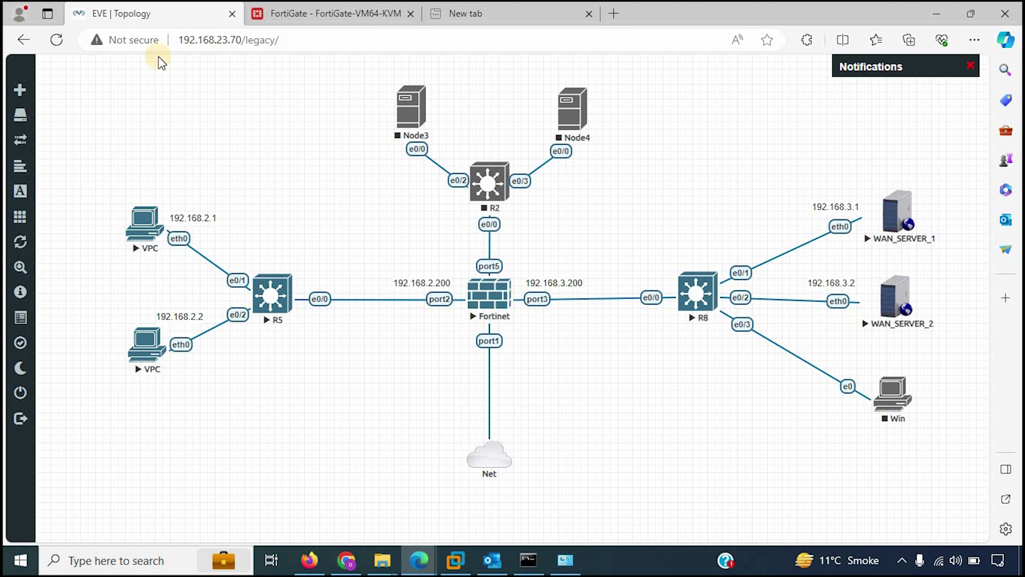
{"action": "left_click", "coordinate": [363, 13]}
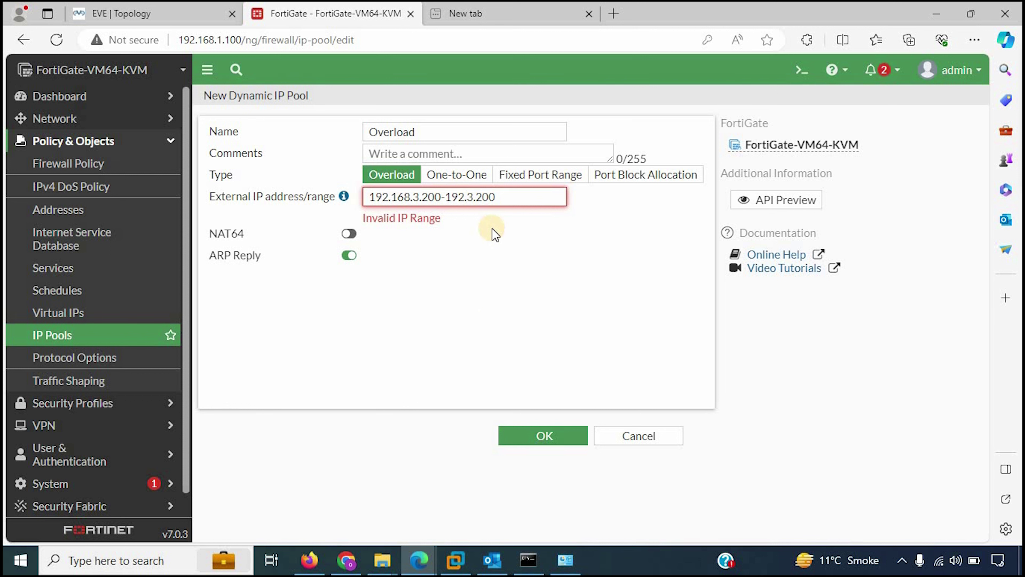
{"action": "type", "text": "168."}
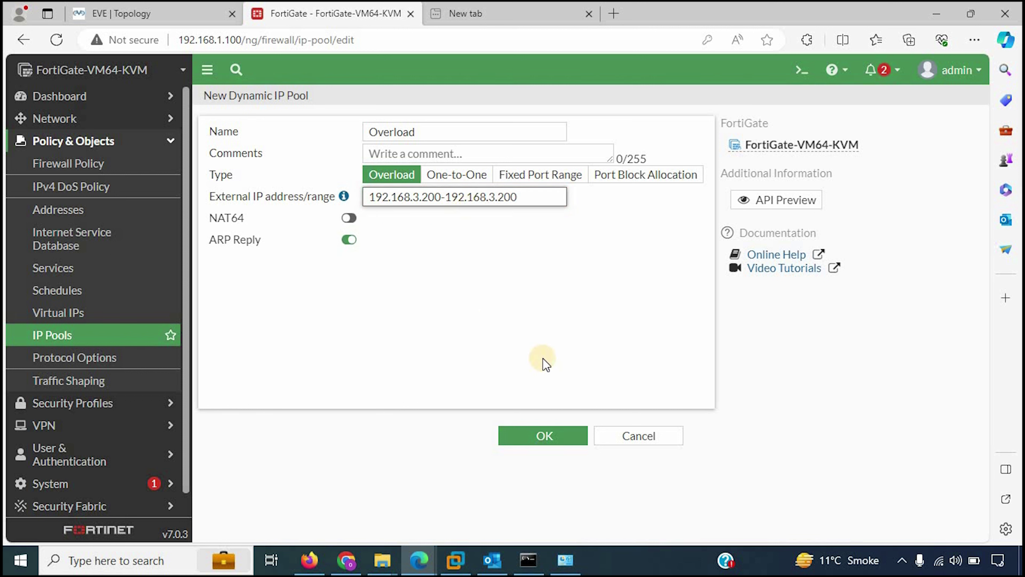
{"action": "left_click", "coordinate": [556, 436]}
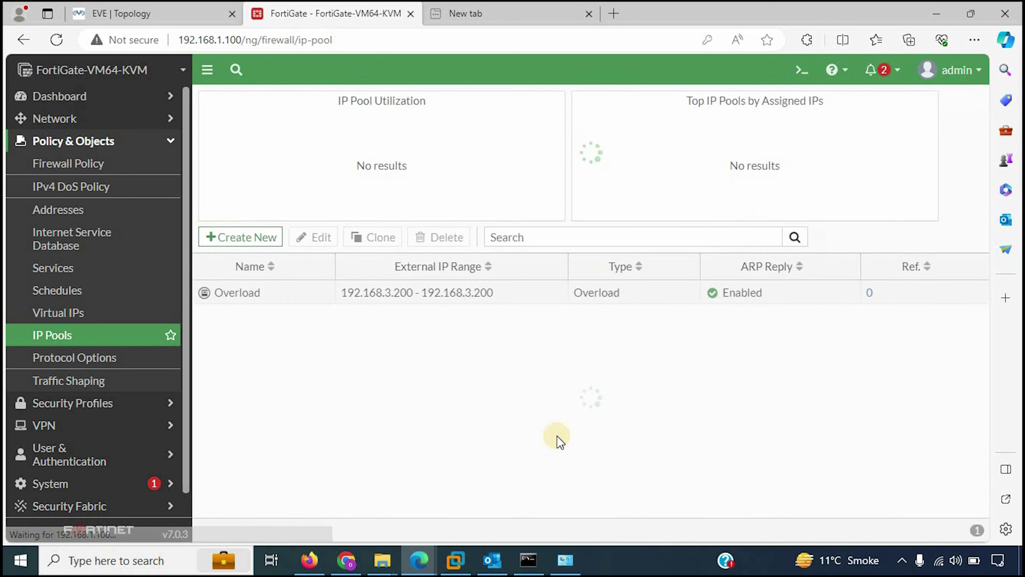
Open the firewall policy list and check the firewall's port3 address on the EVE topology
{"action": "left_click", "coordinate": [101, 161]}
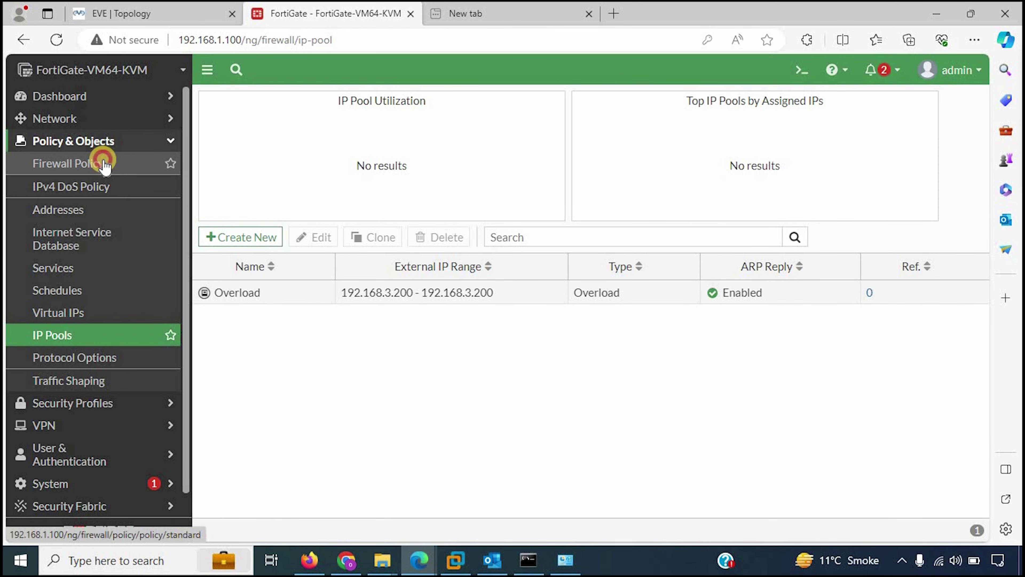
{"action": "left_click", "coordinate": [119, 15]}
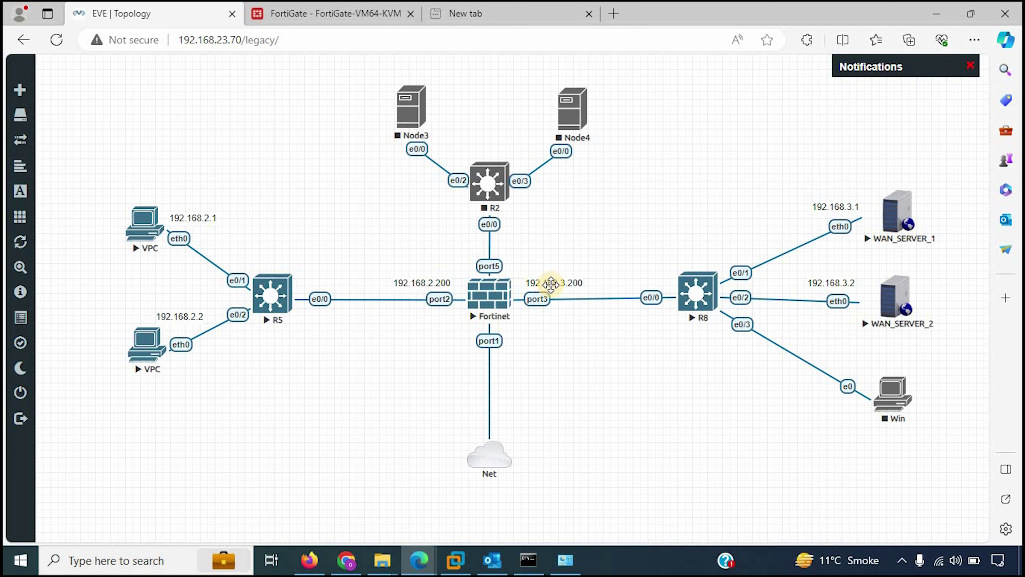
{"action": "left_click", "coordinate": [538, 299]}
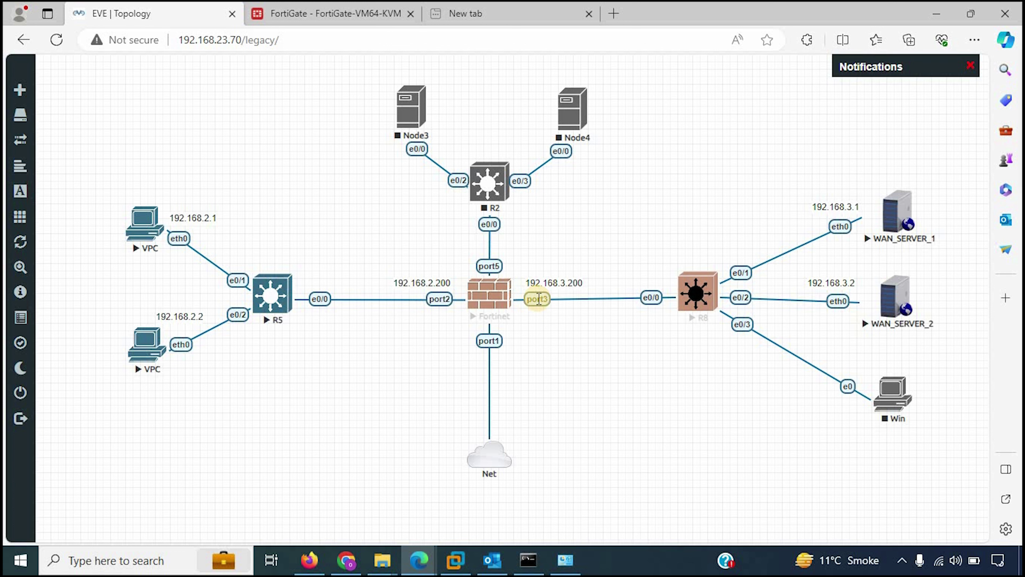
{"action": "left_click", "coordinate": [357, 12]}
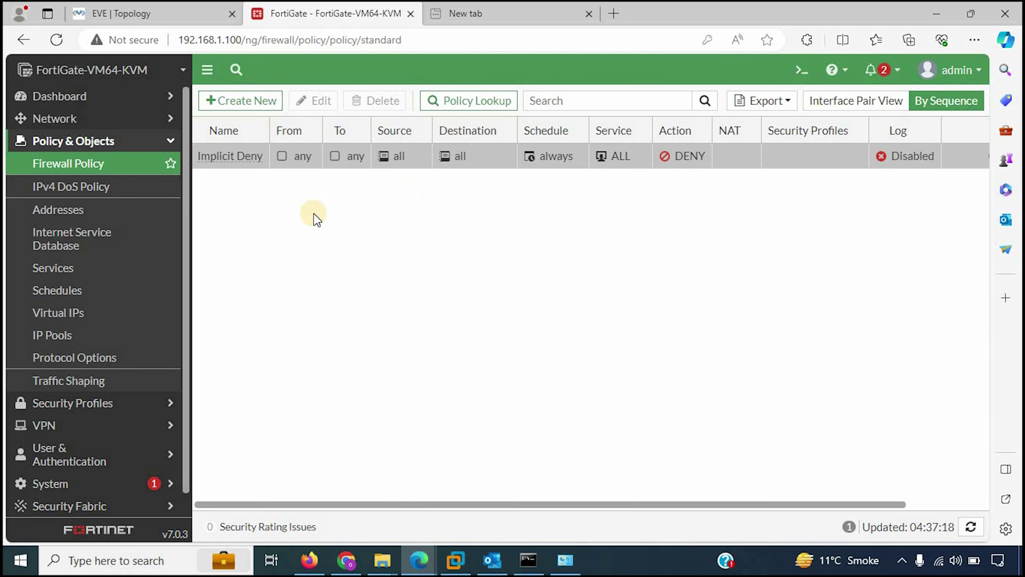
{"action": "left_click", "coordinate": [91, 335]}
{"action": "left_click", "coordinate": [220, 231]}
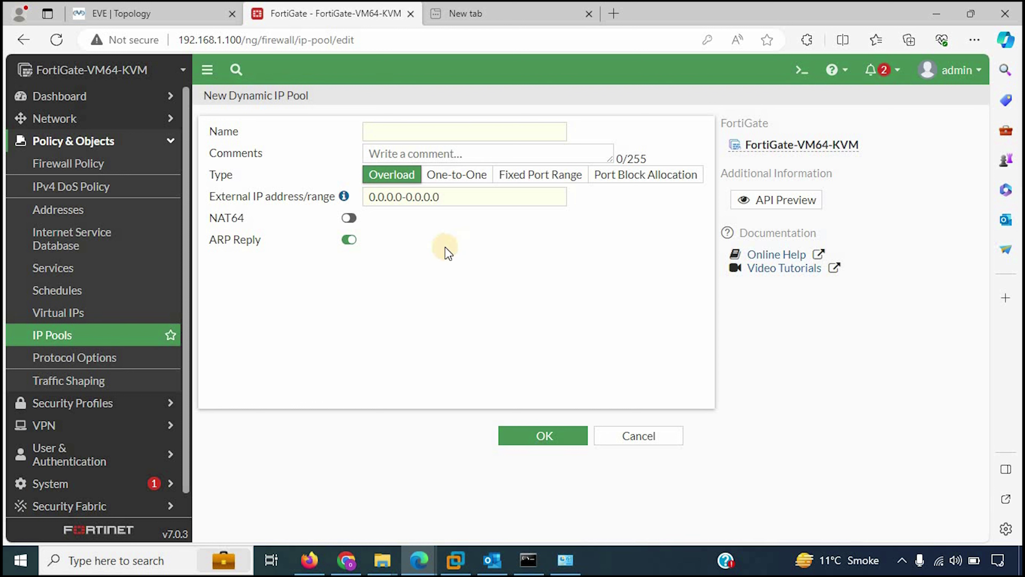
{"action": "left_click_drag", "start_coordinate": [442, 196], "coordinate": [361, 197]}
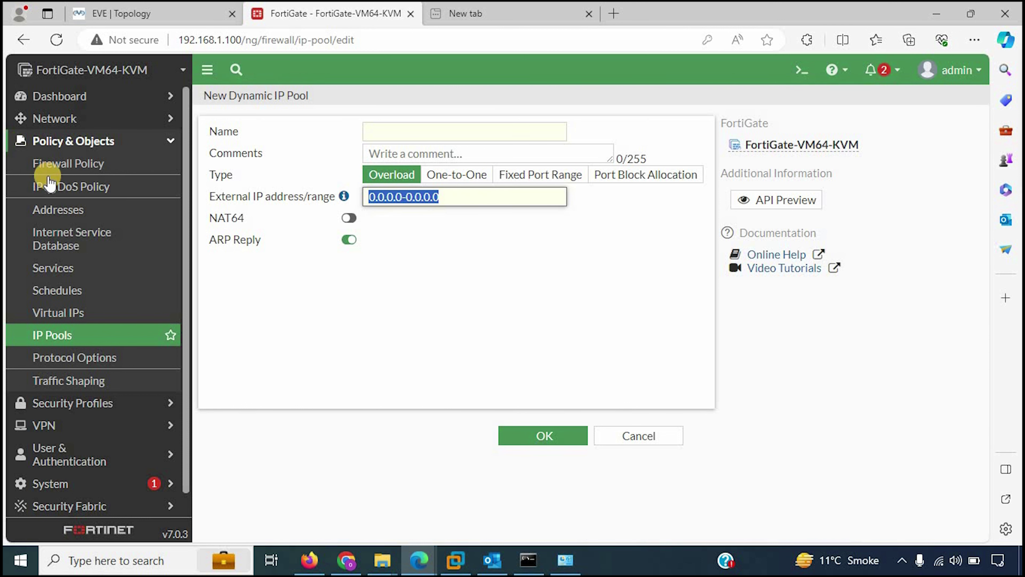
{"action": "left_click", "coordinate": [48, 162]}
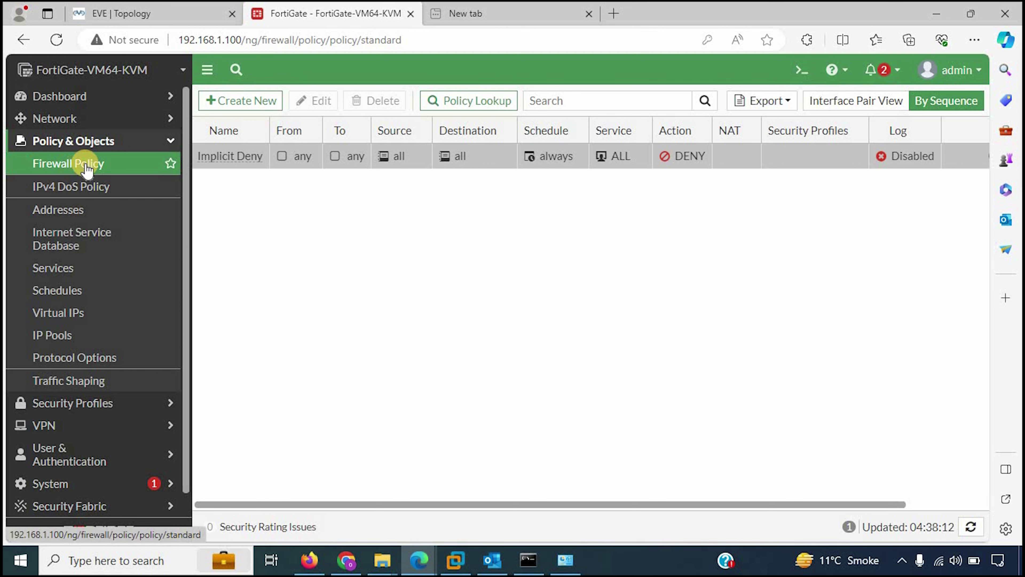
Create a new firewall policy named lan-overload with incoming interface LAN (port2) and outgoing interface WAN (port3)
{"action": "left_click", "coordinate": [218, 102]}
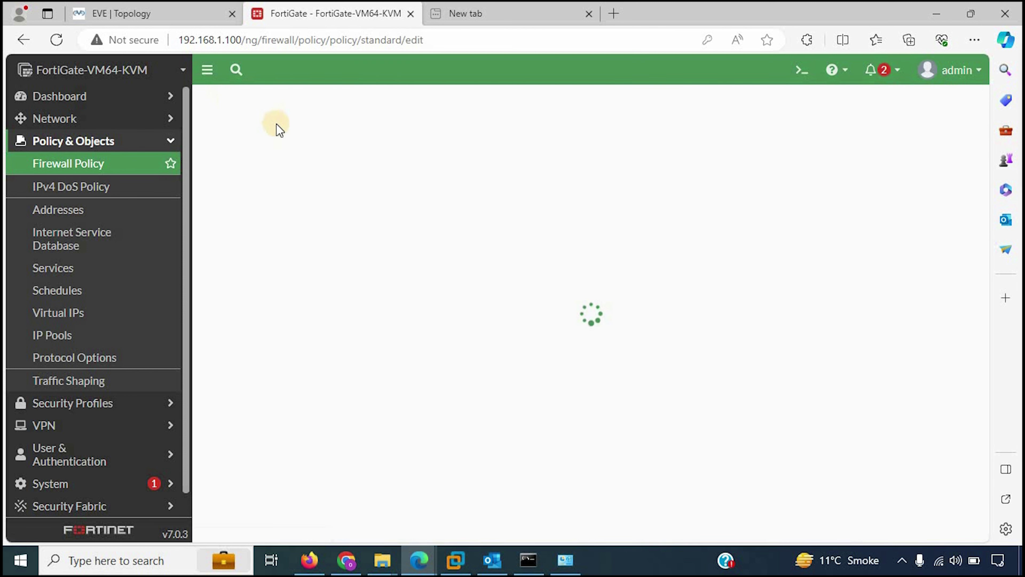
{"action": "left_click", "coordinate": [334, 149]}
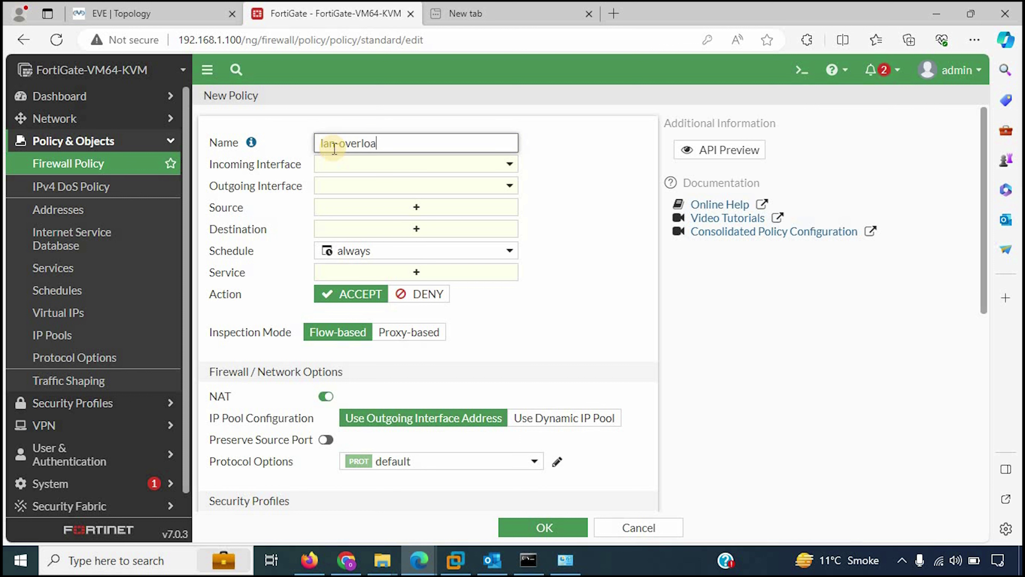
{"action": "left_click", "coordinate": [375, 165]}
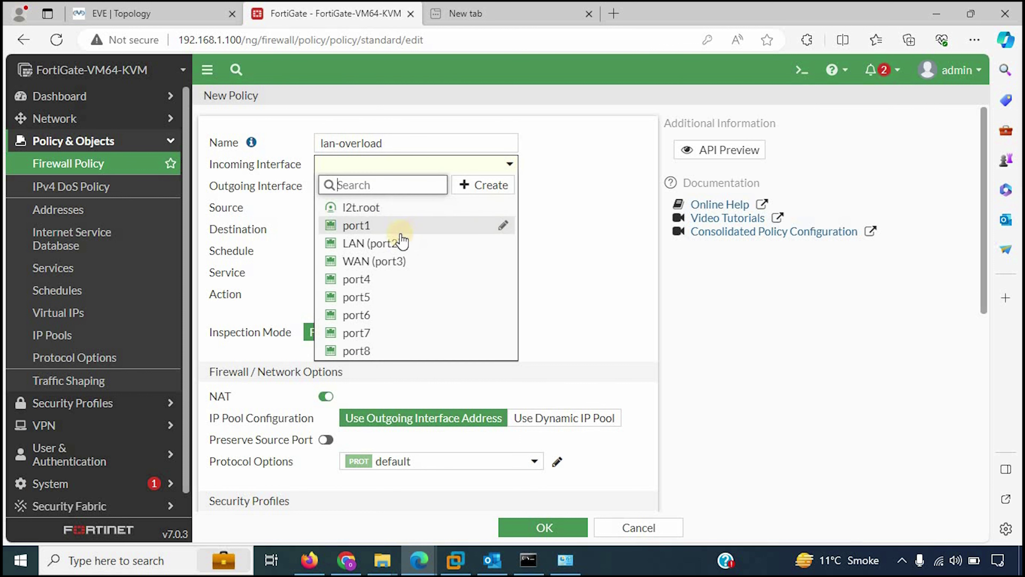
{"action": "left_click", "coordinate": [394, 236]}
{"action": "left_click", "coordinate": [386, 194]}
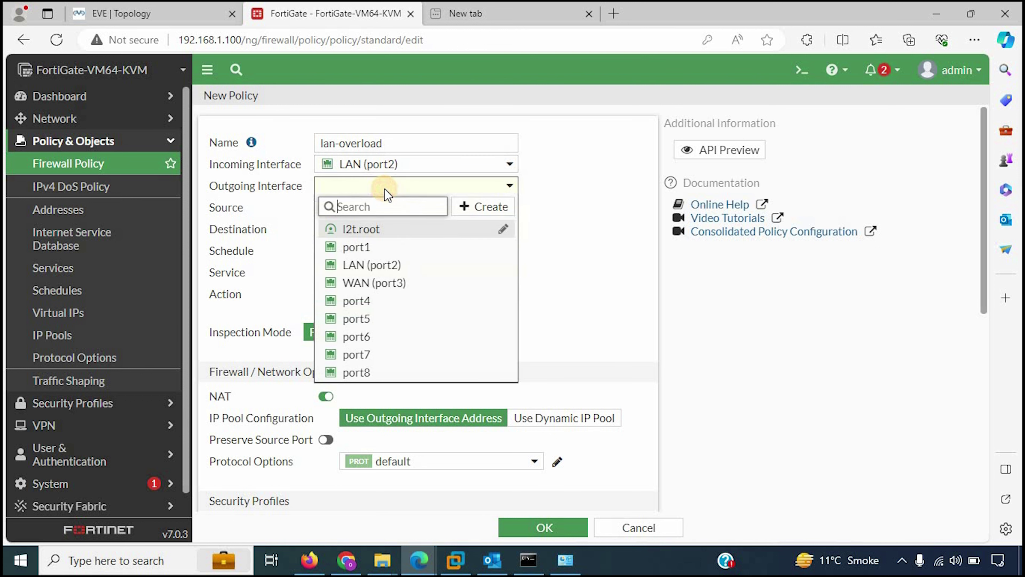
{"action": "left_click", "coordinate": [403, 284]}
Set the policy's source and destination to all and its service to ALL
{"action": "left_click", "coordinate": [379, 210]}
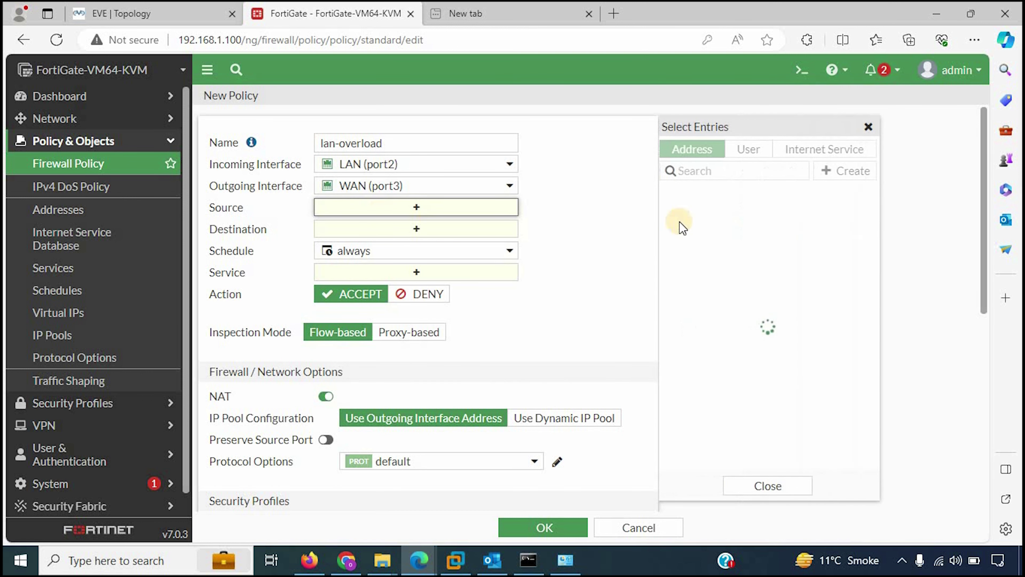
{"action": "left_click", "coordinate": [713, 212]}
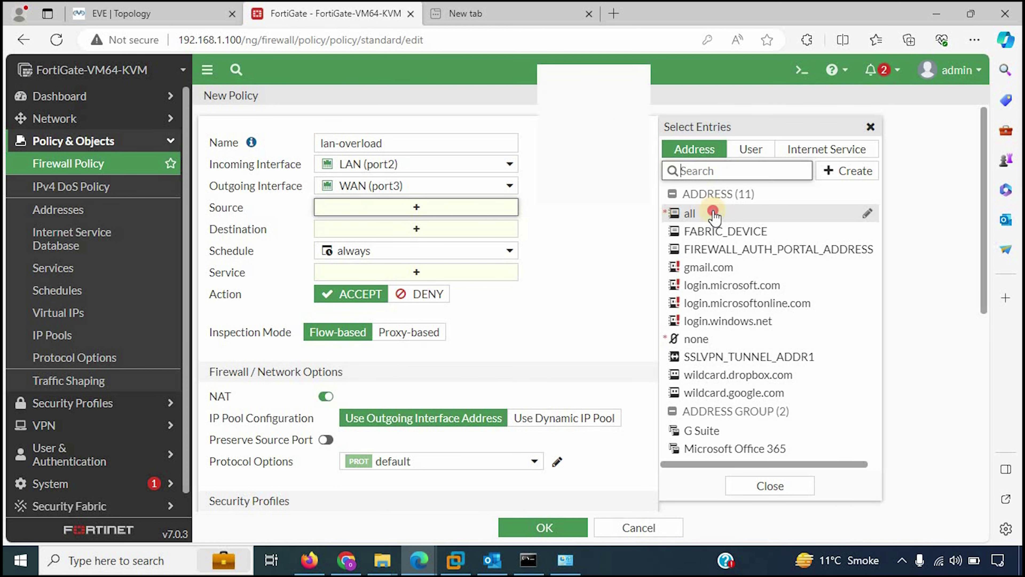
{"action": "left_click", "coordinate": [448, 247]}
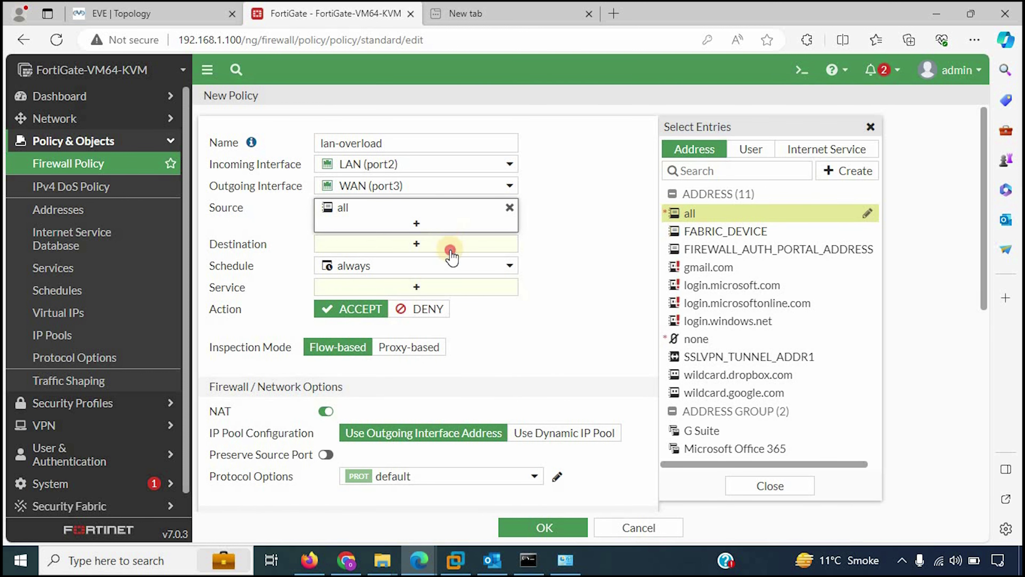
{"action": "left_click", "coordinate": [711, 219]}
{"action": "left_click", "coordinate": [341, 304]}
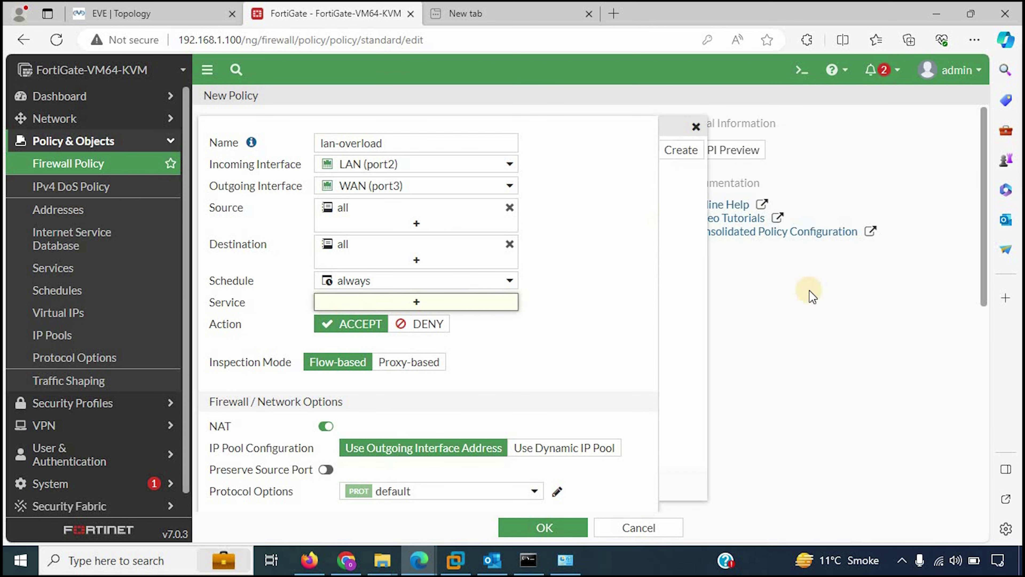
{"action": "left_click", "coordinate": [694, 204]}
{"action": "left_click", "coordinate": [607, 334]}
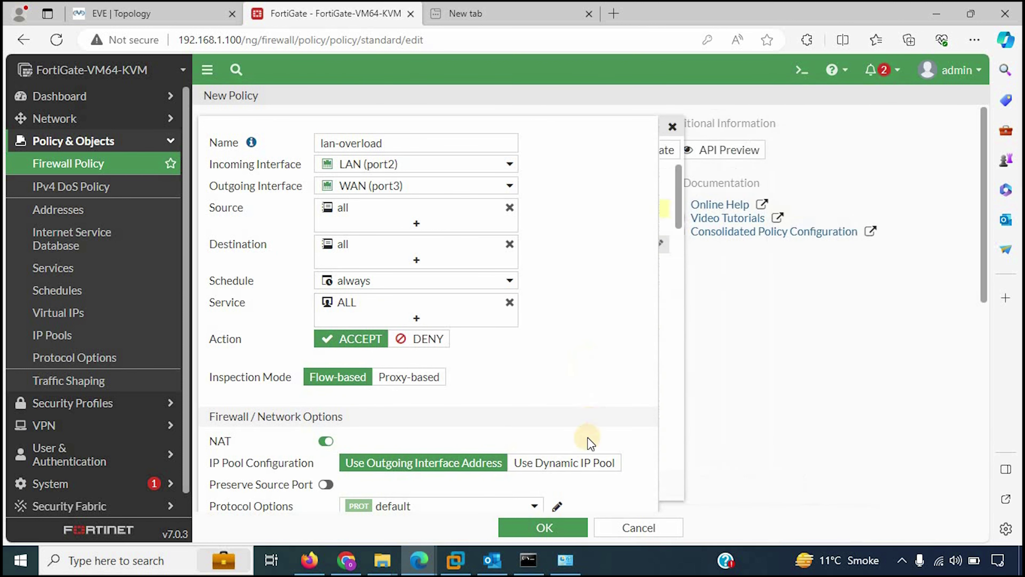
Make the policy's NAT use the dynamic IP pool Overload and save the policy
{"action": "scroll", "coordinate": [537, 379], "scroll_direction": "down", "scroll_amount": 1}
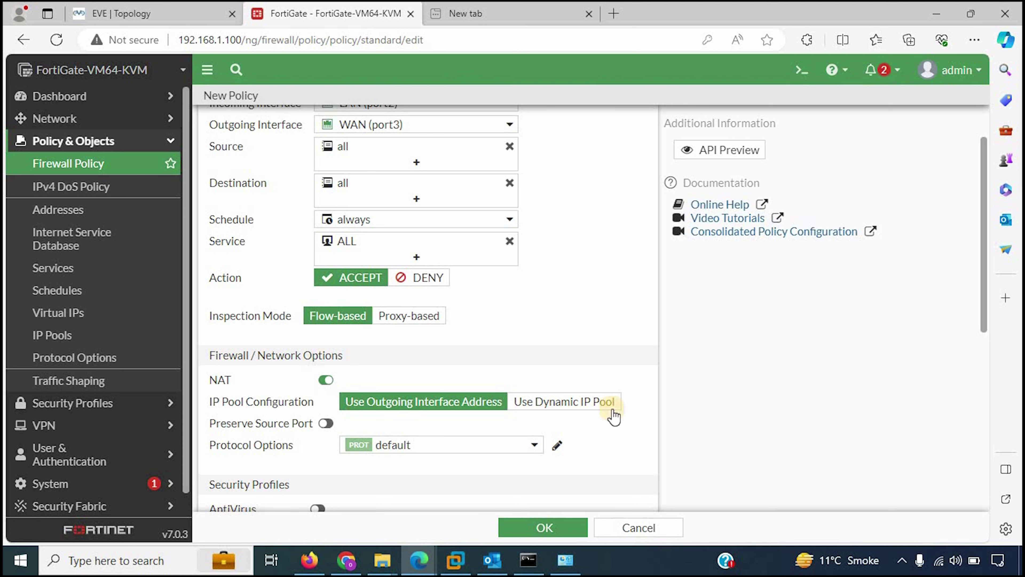
{"action": "scroll", "coordinate": [652, 428], "scroll_direction": "down", "scroll_amount": 3}
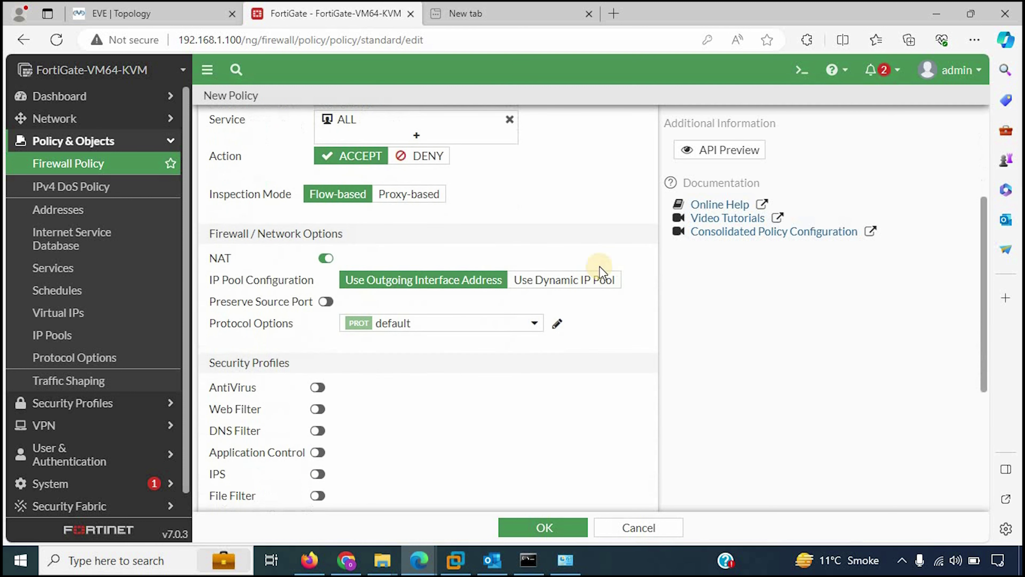
{"action": "left_click", "coordinate": [593, 282]}
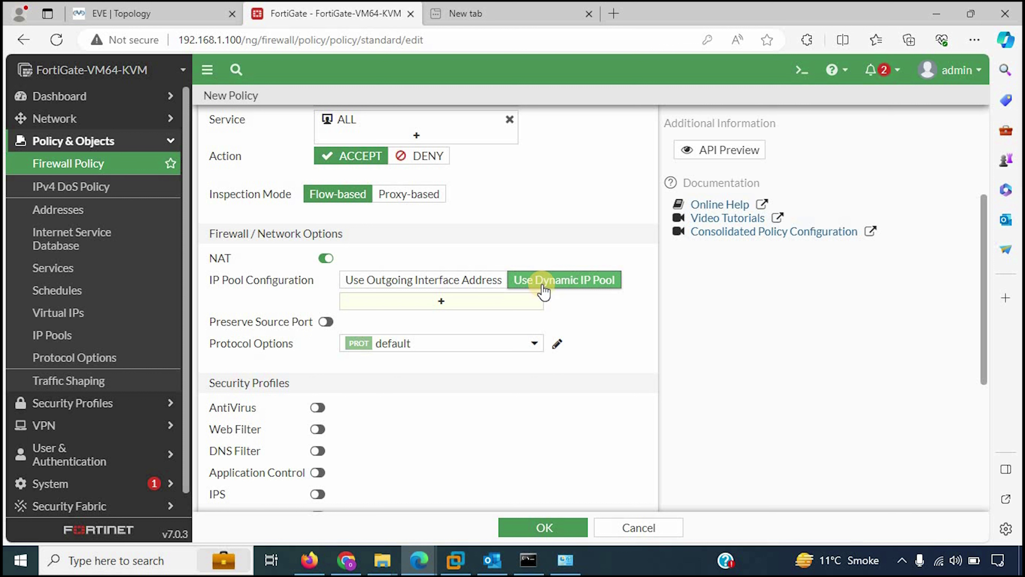
{"action": "left_click", "coordinate": [519, 309]}
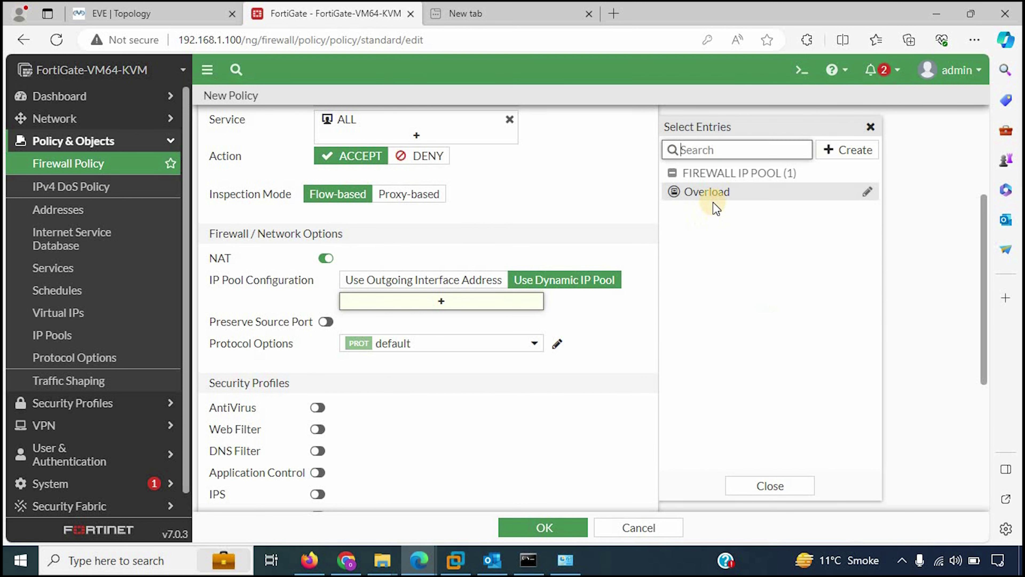
{"action": "left_click", "coordinate": [711, 193]}
{"action": "left_click", "coordinate": [614, 355]}
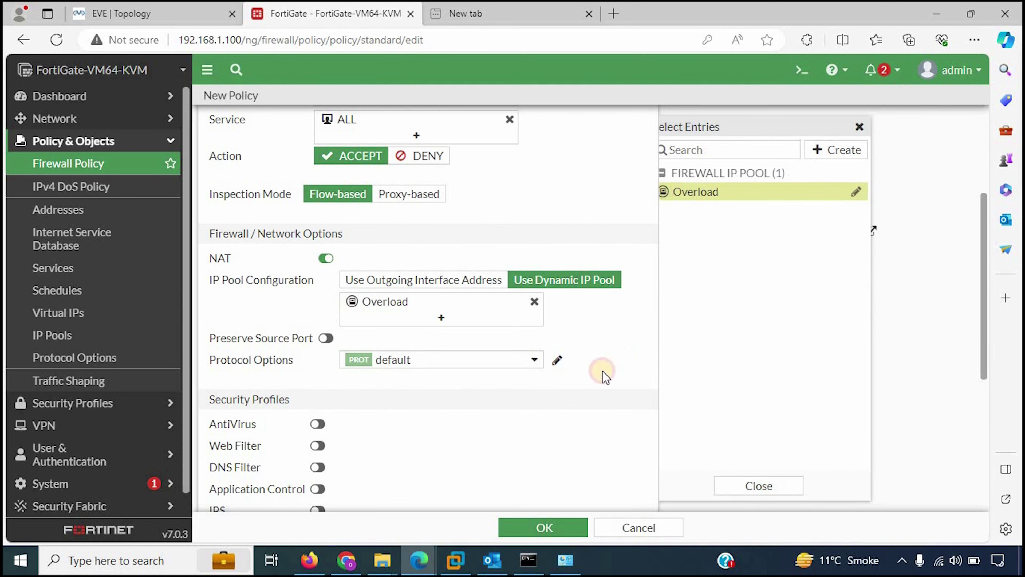
{"action": "scroll", "coordinate": [596, 400], "scroll_direction": "down", "scroll_amount": 2}
{"action": "scroll", "coordinate": [597, 399], "scroll_direction": "down", "scroll_amount": 5}
{"action": "left_click", "coordinate": [543, 384]}
{"action": "scroll", "coordinate": [563, 452], "scroll_direction": "down", "scroll_amount": 1}
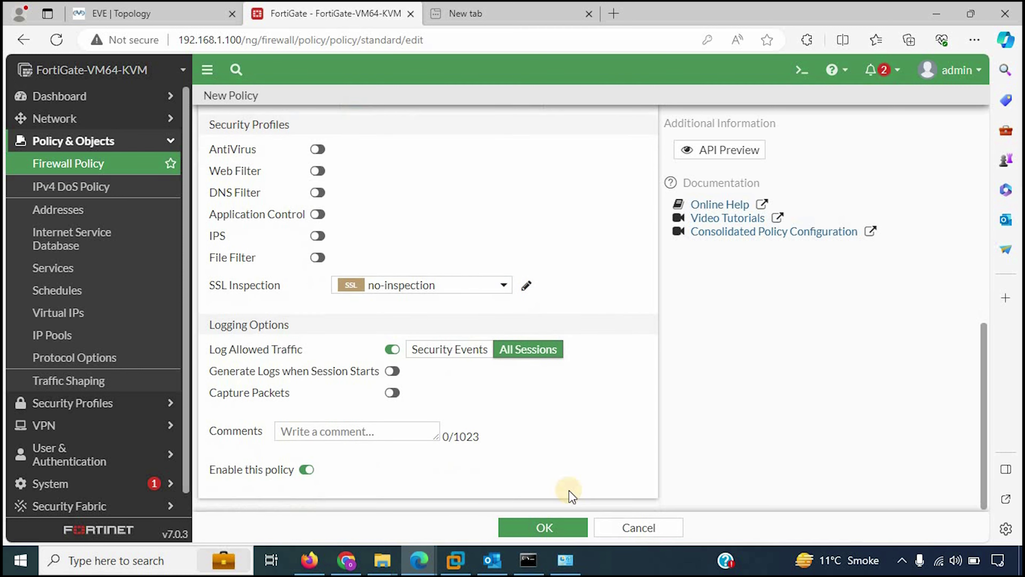
{"action": "left_click", "coordinate": [560, 528]}
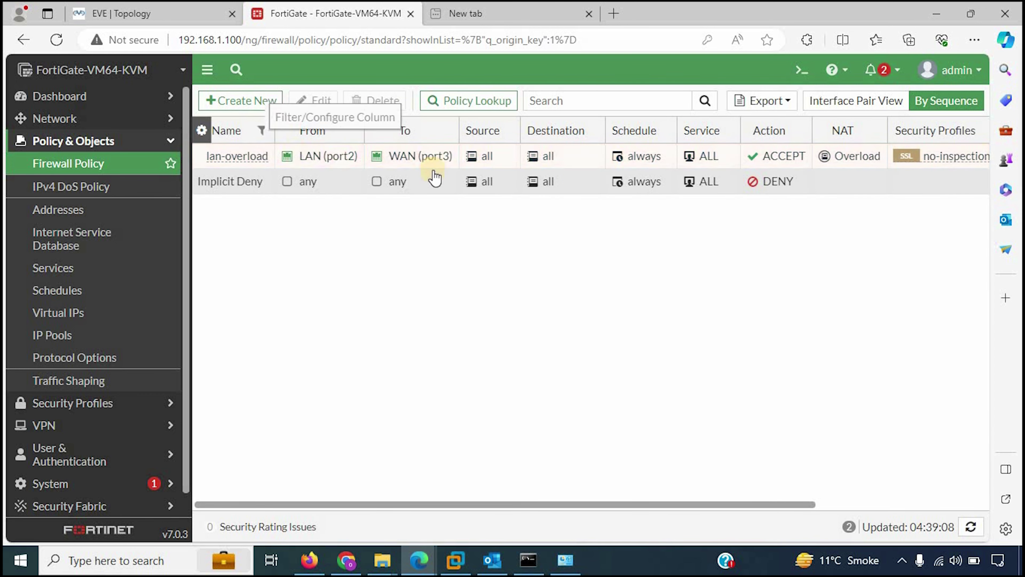
Open the FortiGate CLI console and list the current sessions with get system session list, checking the EVE topology first
{"action": "left_click", "coordinate": [122, 14]}
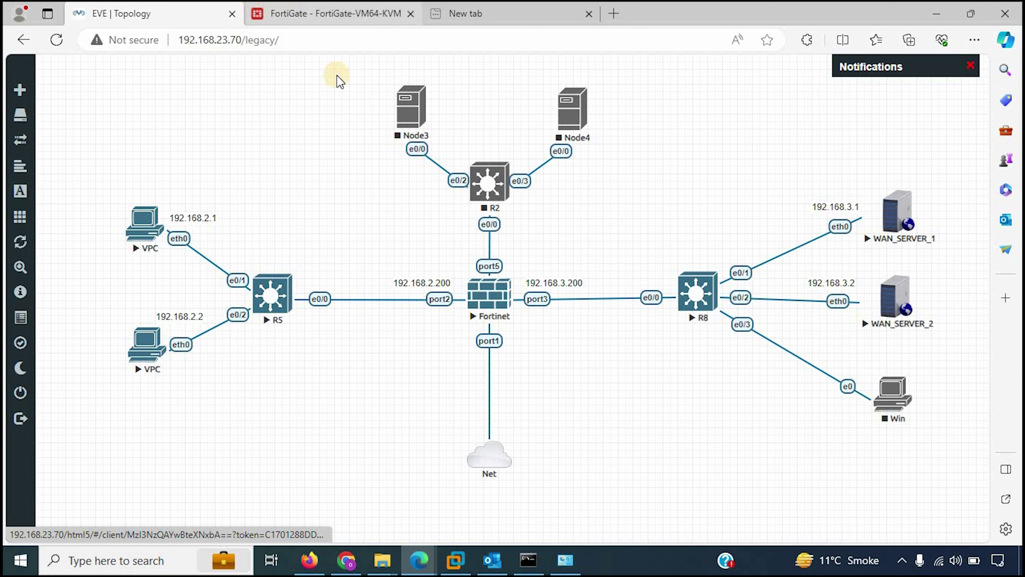
{"action": "left_click", "coordinate": [327, 14]}
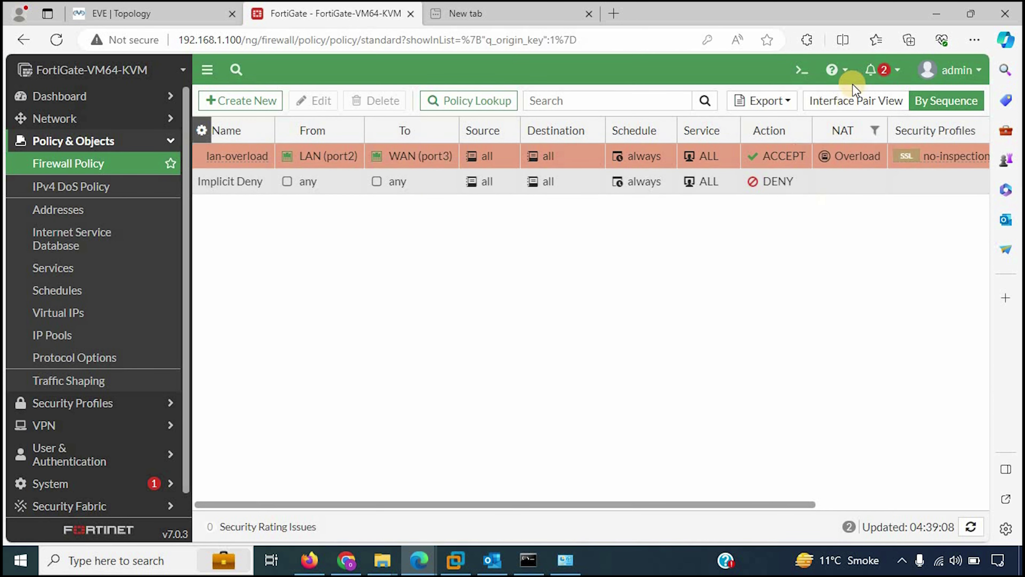
{"action": "left_click", "coordinate": [802, 70]}
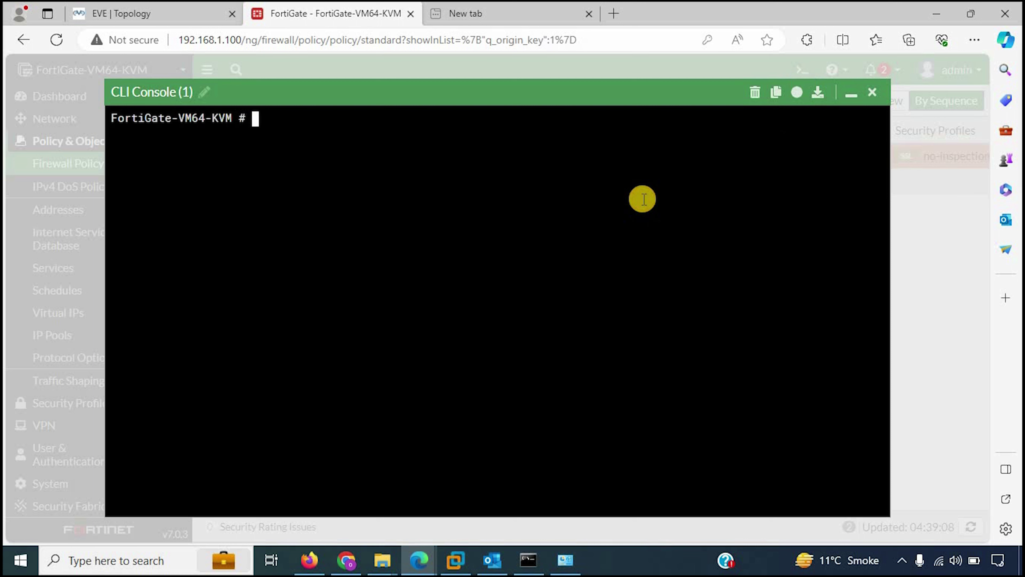
{"action": "key", "text": "Return"}
{"action": "key", "text": "Return"}
{"action": "key", "text": "Return"}
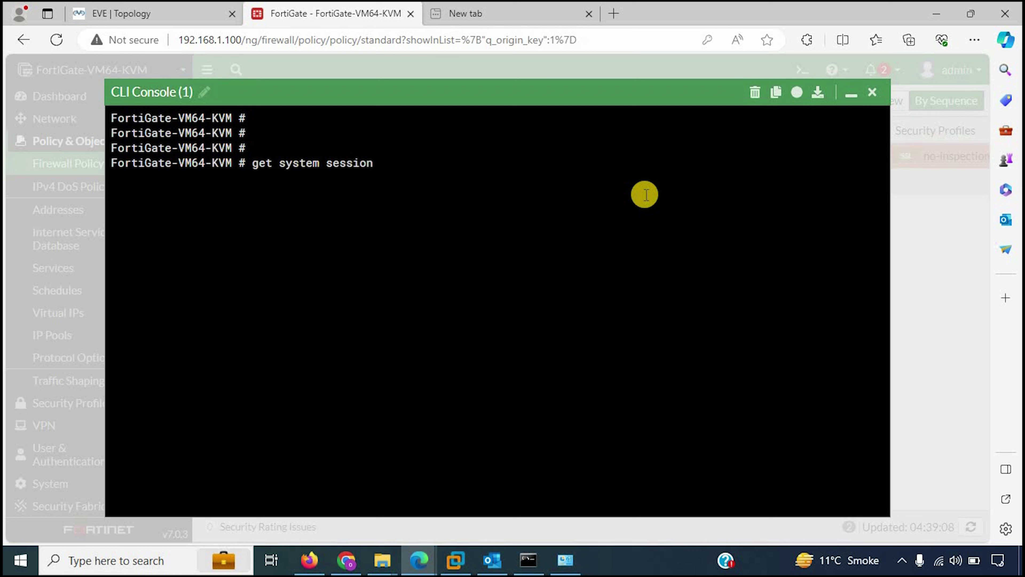
{"action": "key", "text": "Return"}
{"action": "key", "text": "Return"}
{"action": "key", "text": "Return"}
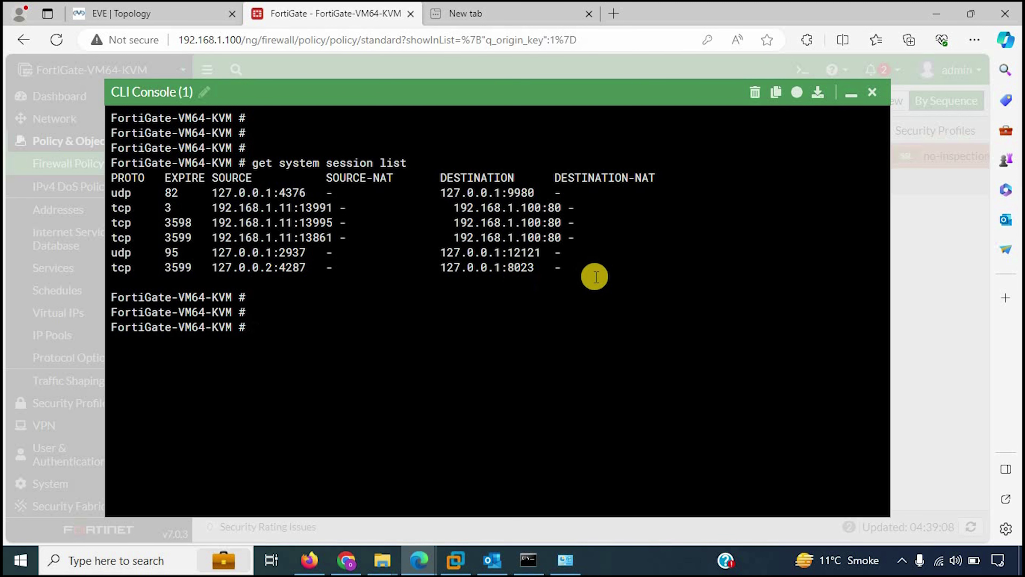
{"action": "left_click_drag", "start_coordinate": [593, 280], "coordinate": [149, 185]}
{"action": "left_click", "coordinate": [239, 198]}
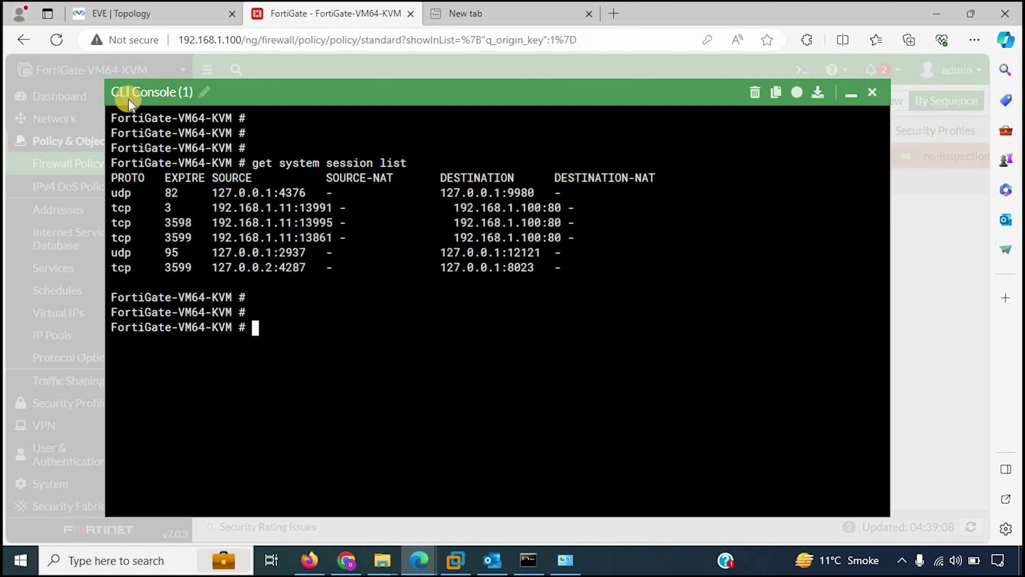
Switch to the EVE topology, open the console of the VPC at 192.168.2.1 and ping WAN_SERVER_1 at 192.168.3.1
{"action": "left_click", "coordinate": [121, 13]}
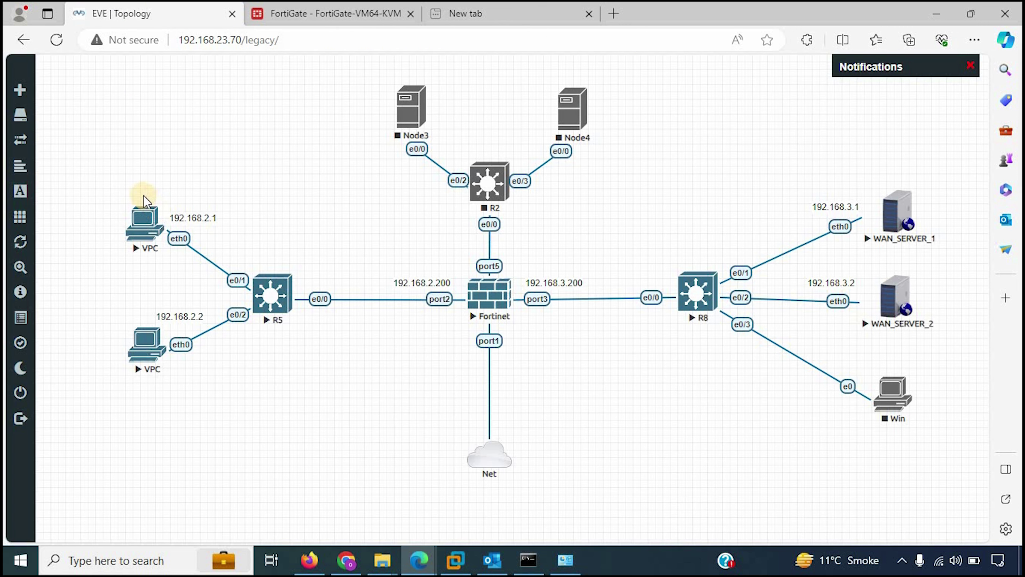
{"action": "left_click_drag", "start_coordinate": [111, 178], "coordinate": [225, 264]}
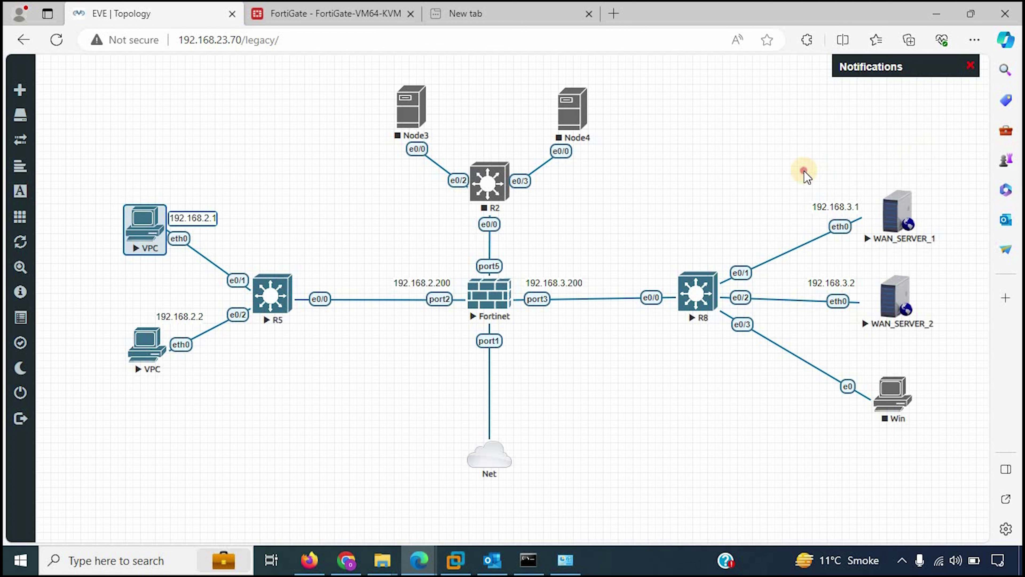
{"action": "left_click_drag", "start_coordinate": [805, 171], "coordinate": [964, 259]}
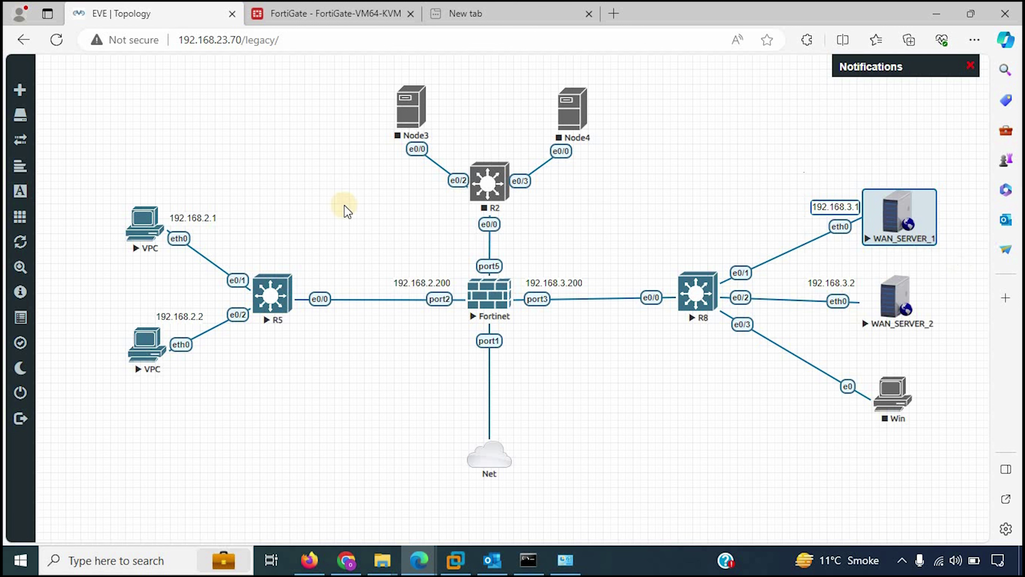
{"action": "left_click", "coordinate": [142, 231]}
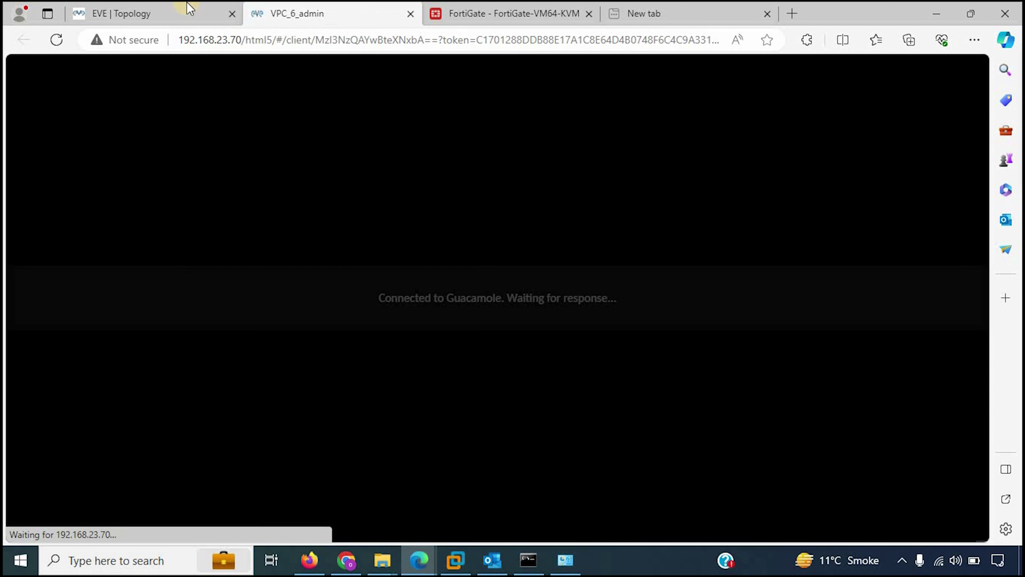
{"action": "left_click", "coordinate": [186, 12]}
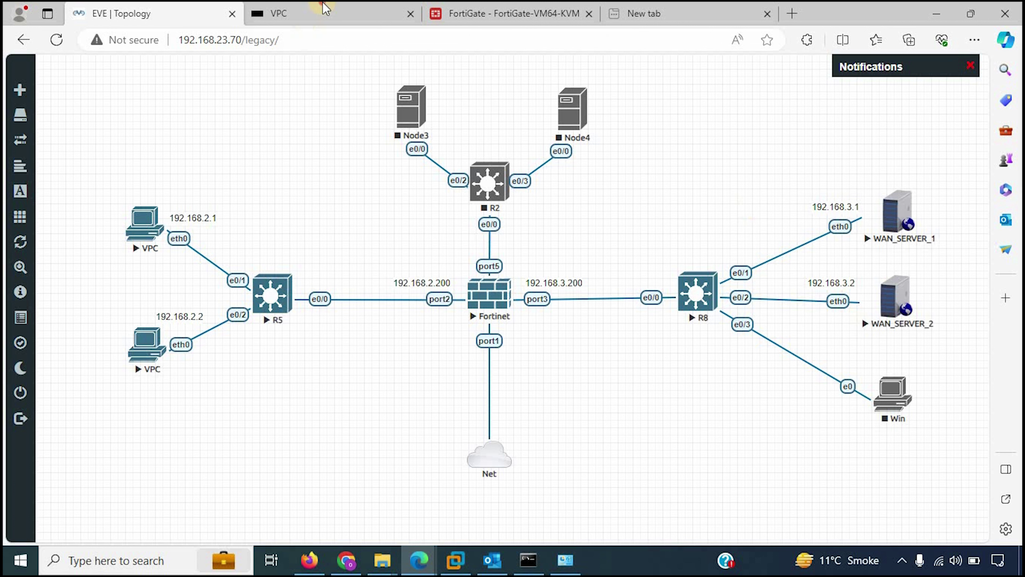
{"action": "left_click", "coordinate": [327, 11]}
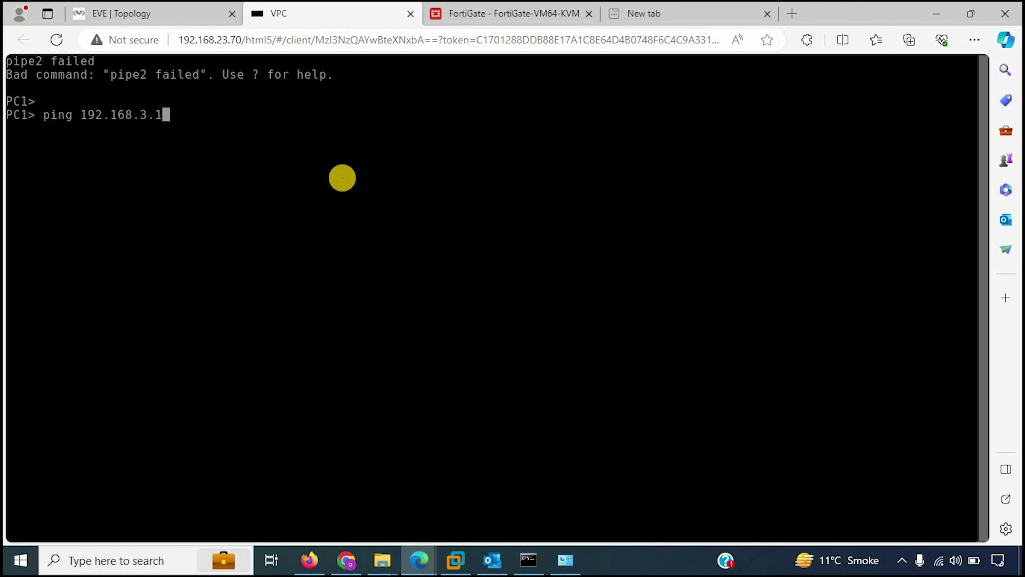
{"action": "key", "text": "Return"}
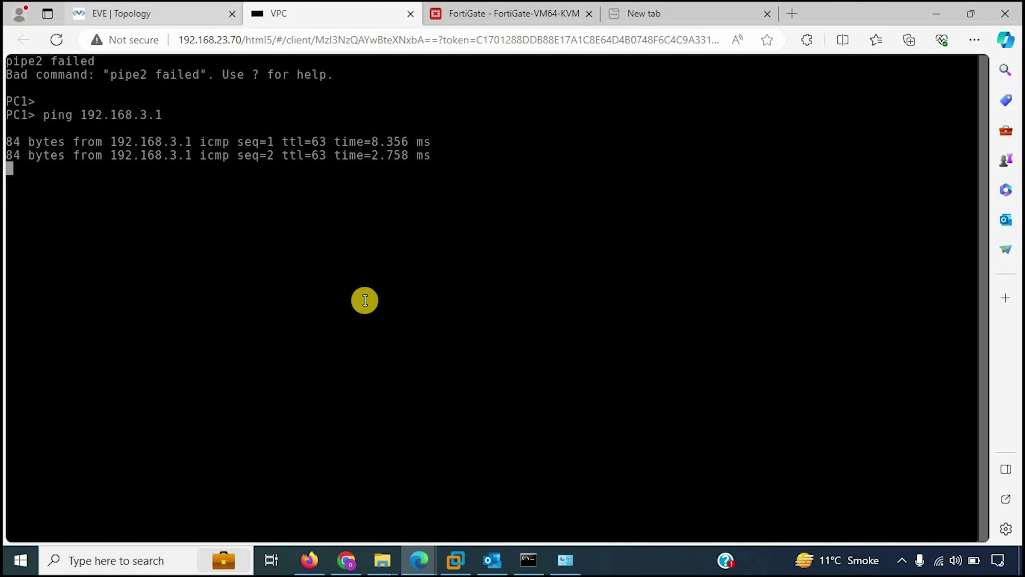
Return to the FortiGate console, rerun get system session list and examine the first ICMP session's source, source-NAT and destination addresses
{"action": "key", "text": "ctrl+Tab"}
{"action": "left_click", "coordinate": [488, 287]}
{"action": "key", "text": "Up"}
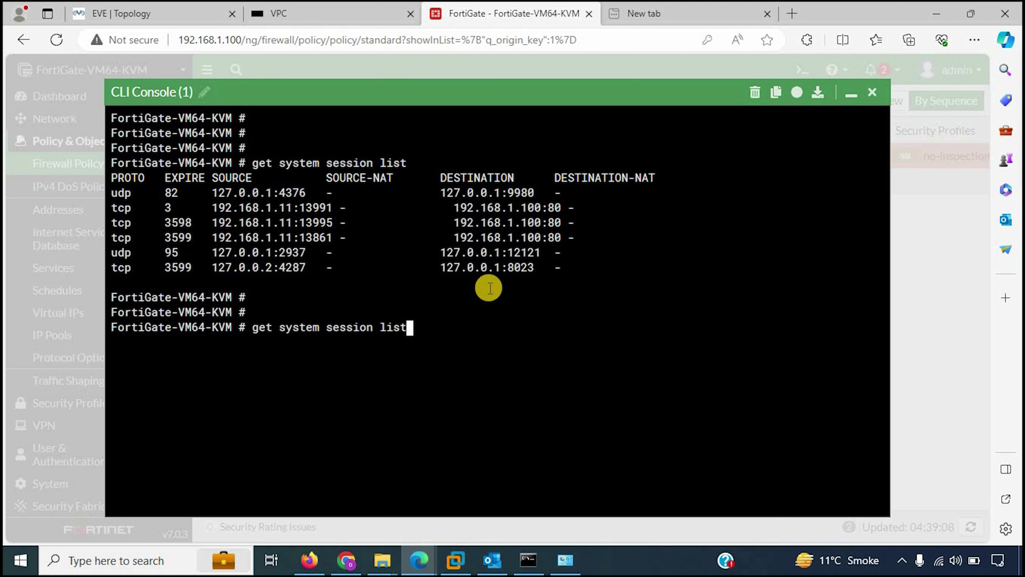
{"action": "key", "text": "Return"}
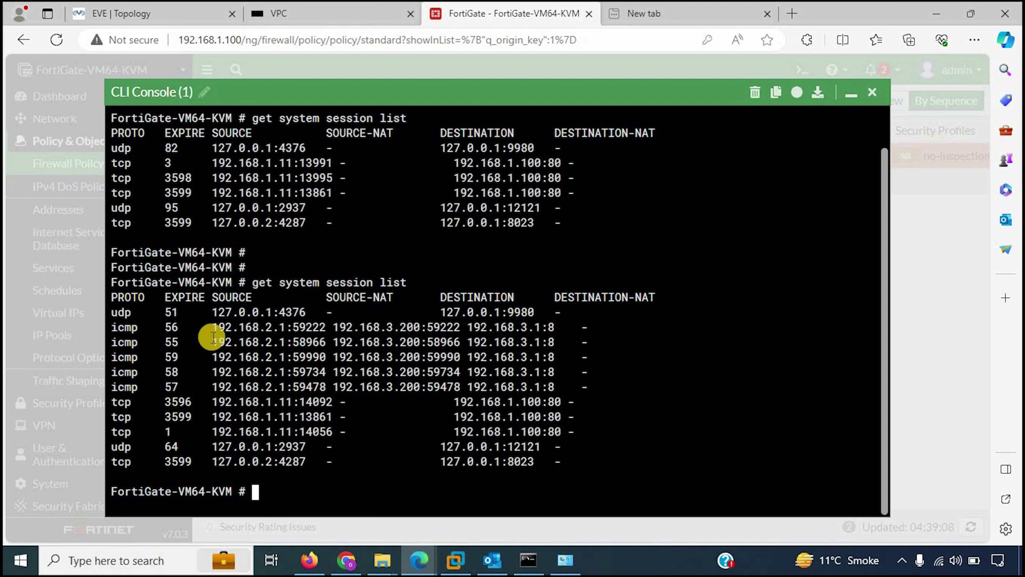
{"action": "left_click_drag", "start_coordinate": [218, 327], "coordinate": [326, 328]}
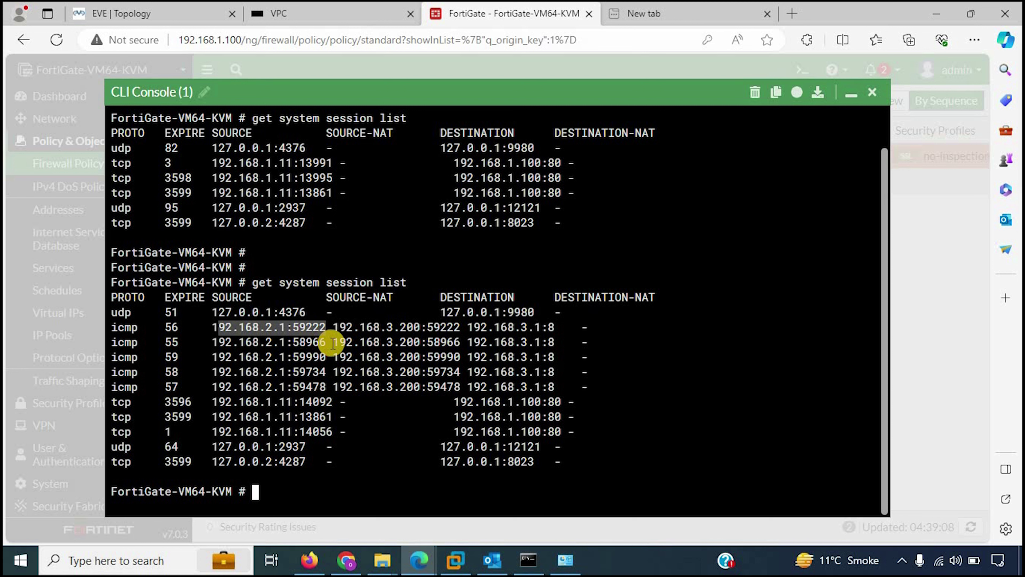
{"action": "left_click_drag", "start_coordinate": [335, 327], "coordinate": [428, 327]}
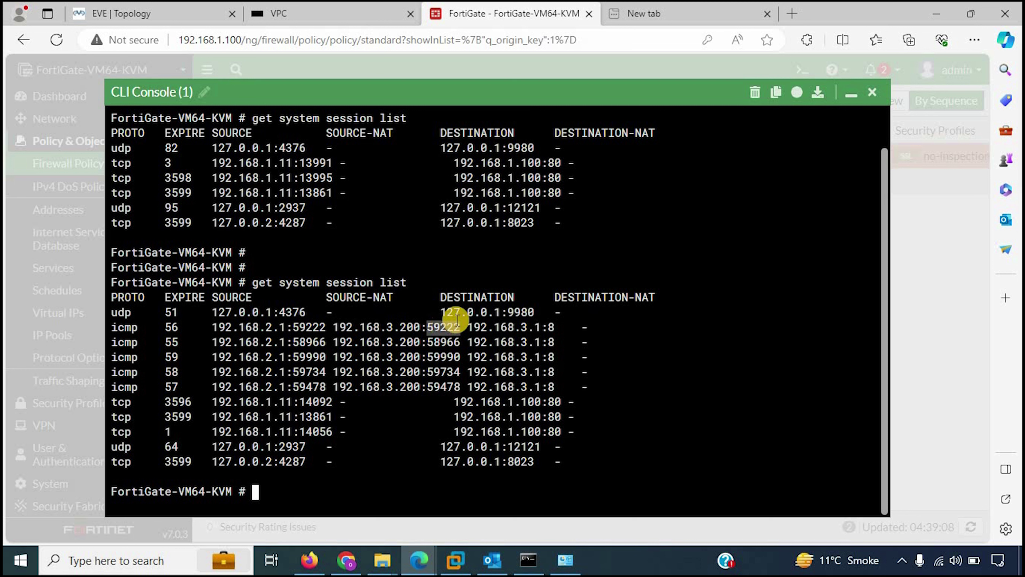
{"action": "left_click", "coordinate": [496, 320]}
{"action": "left_click_drag", "start_coordinate": [496, 320], "coordinate": [556, 327]}
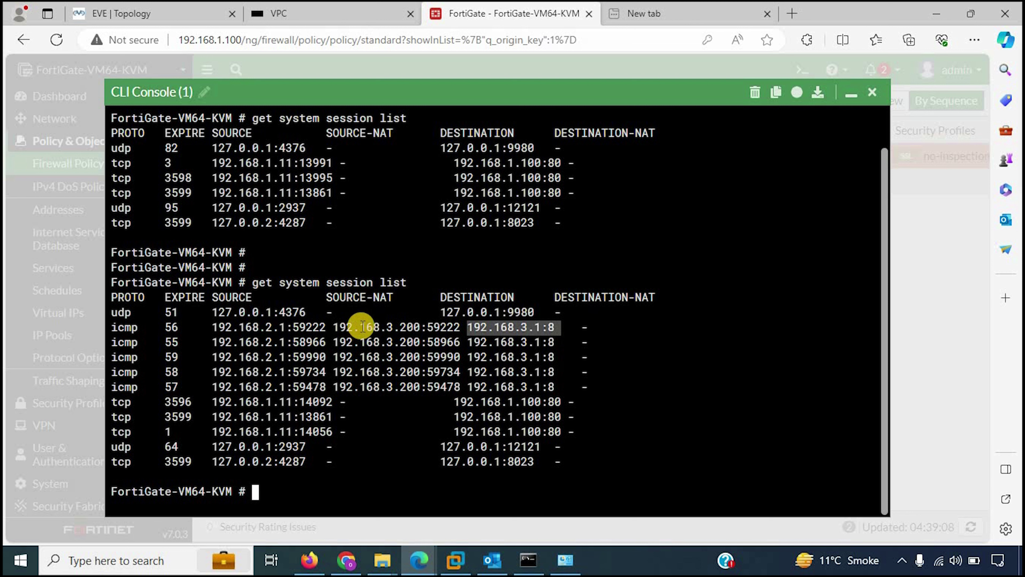
{"action": "left_click_drag", "start_coordinate": [212, 327], "coordinate": [293, 323]}
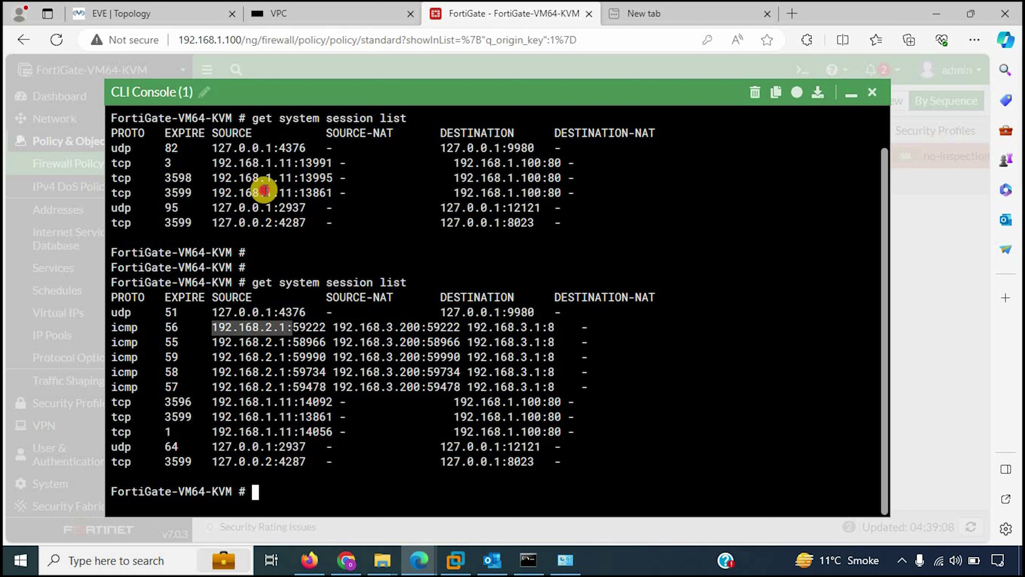
Check the EVE topology, then examine the source-NAT and destination addresses of the first ICMP session in the FortiGate console
{"action": "left_click", "coordinate": [222, 8]}
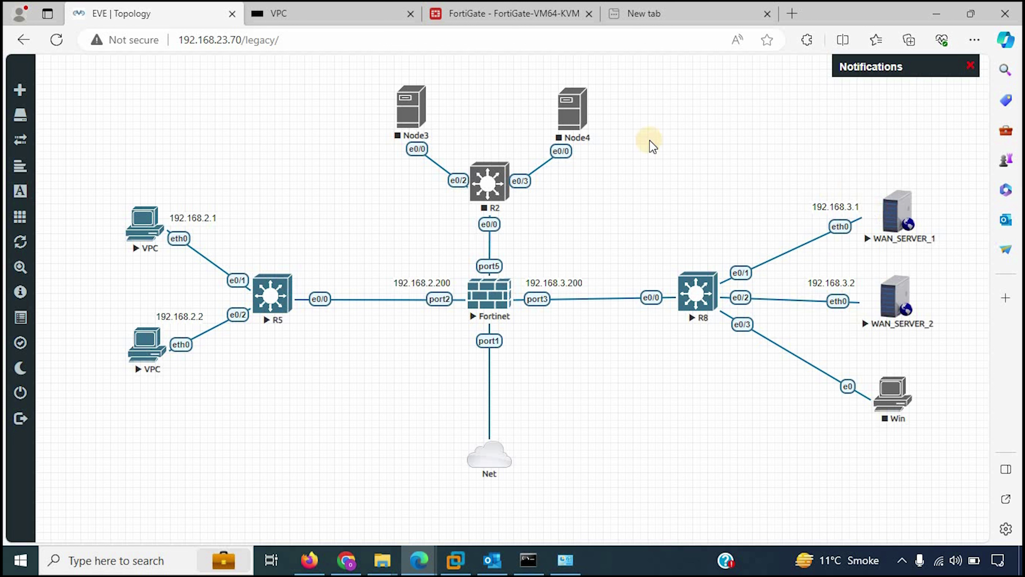
{"action": "left_click", "coordinate": [363, 13]}
{"action": "left_click", "coordinate": [504, 13]}
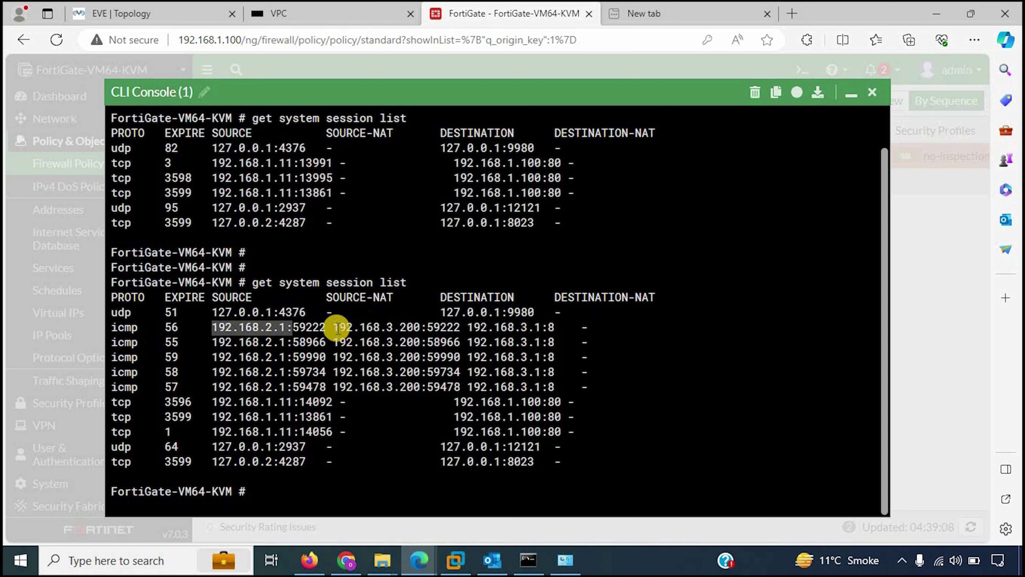
{"action": "left_click_drag", "start_coordinate": [334, 328], "coordinate": [416, 330]}
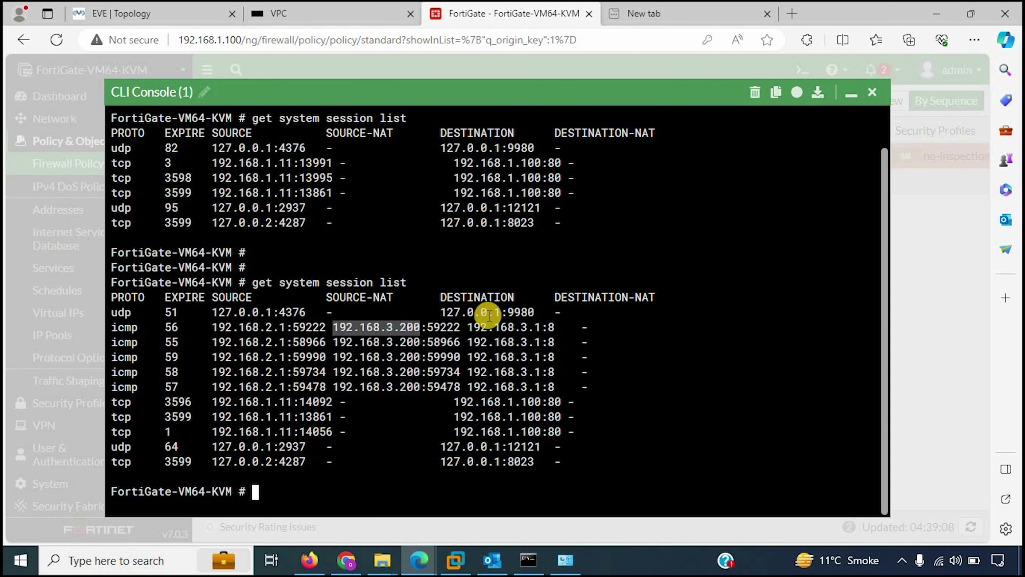
{"action": "left_click", "coordinate": [493, 326]}
{"action": "double_click", "coordinate": [493, 327]}
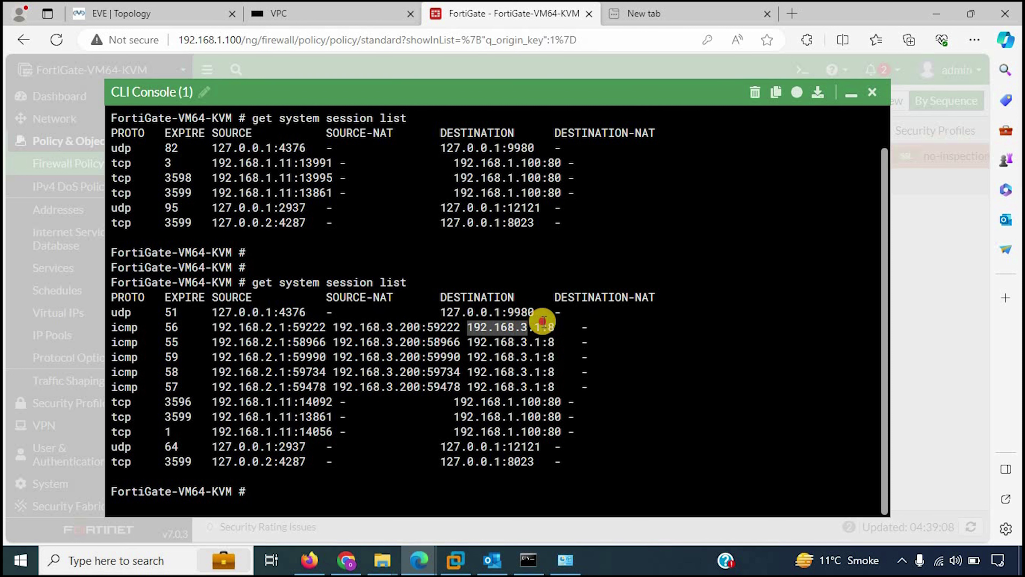
{"action": "left_click", "coordinate": [531, 381]}
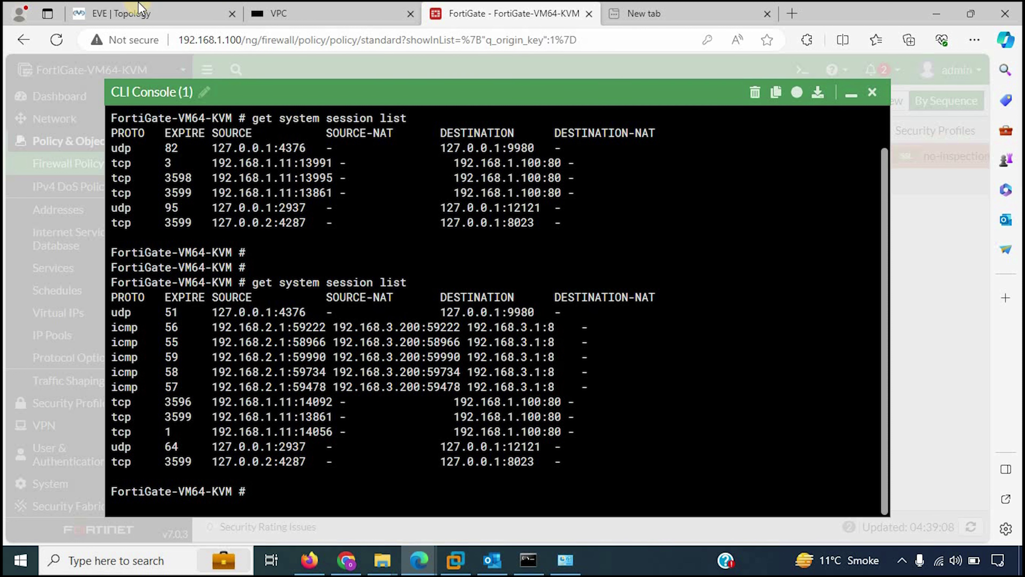
Open the console of the VPC at 192.168.2.2 from the EVE topology and stop its running continuous ping
{"action": "left_click", "coordinate": [291, 13]}
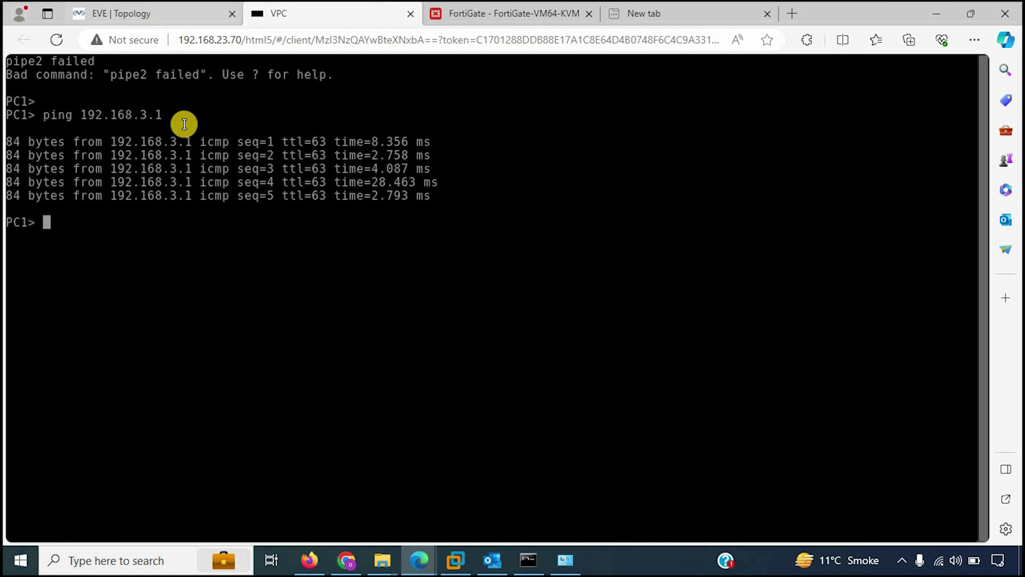
{"action": "left_click", "coordinate": [116, 12]}
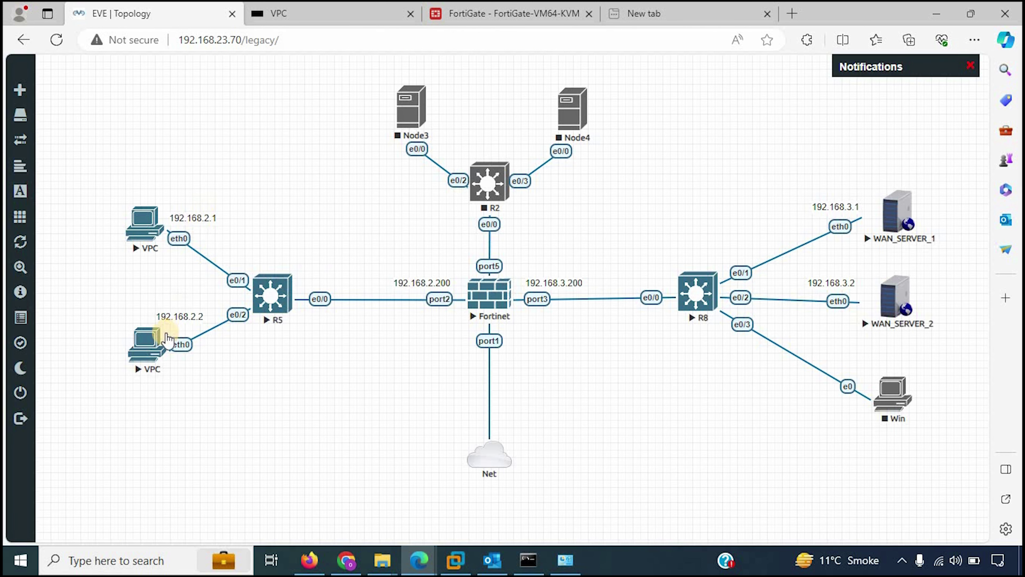
{"action": "left_click", "coordinate": [148, 343]}
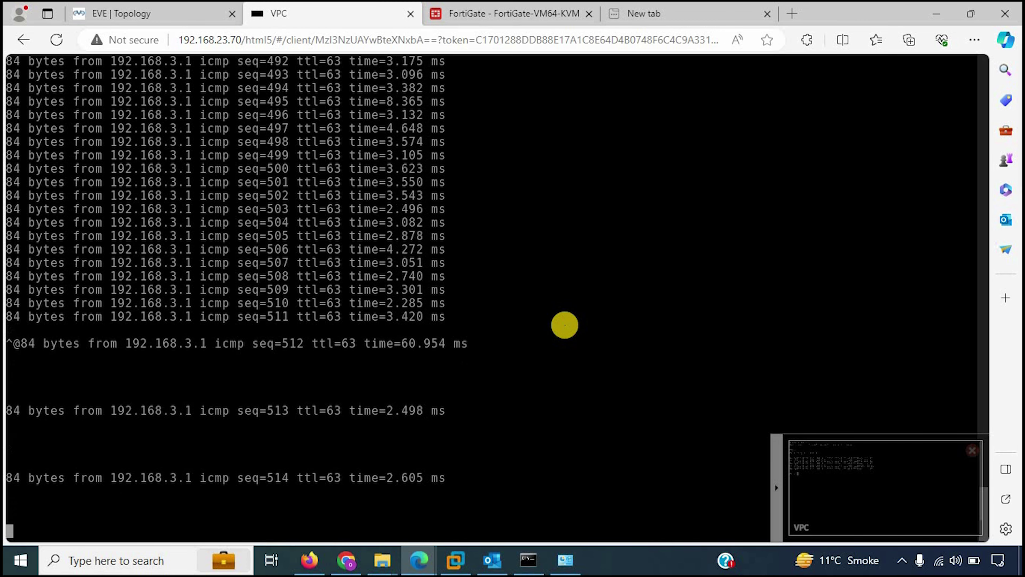
{"action": "key", "text": "ctrl+c"}
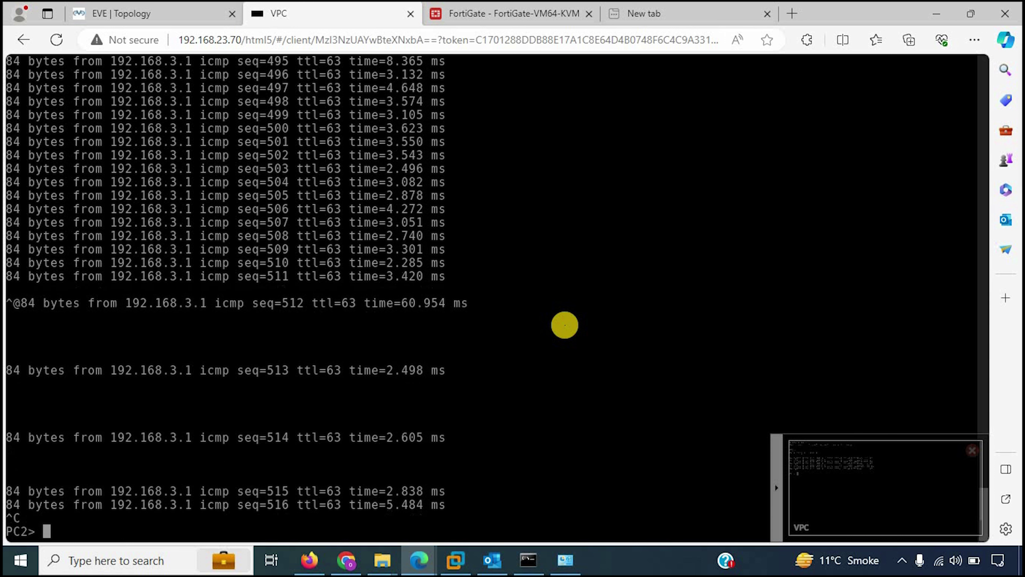
{"action": "key", "text": "Return"}
{"action": "key", "text": "Return"}
{"action": "key", "text": "Return"}
{"action": "key", "text": "Return"}
Ping WAN_SERVER_1 at 192.168.3.1 from PC2 without the -t option
{"action": "key", "text": "Up"}
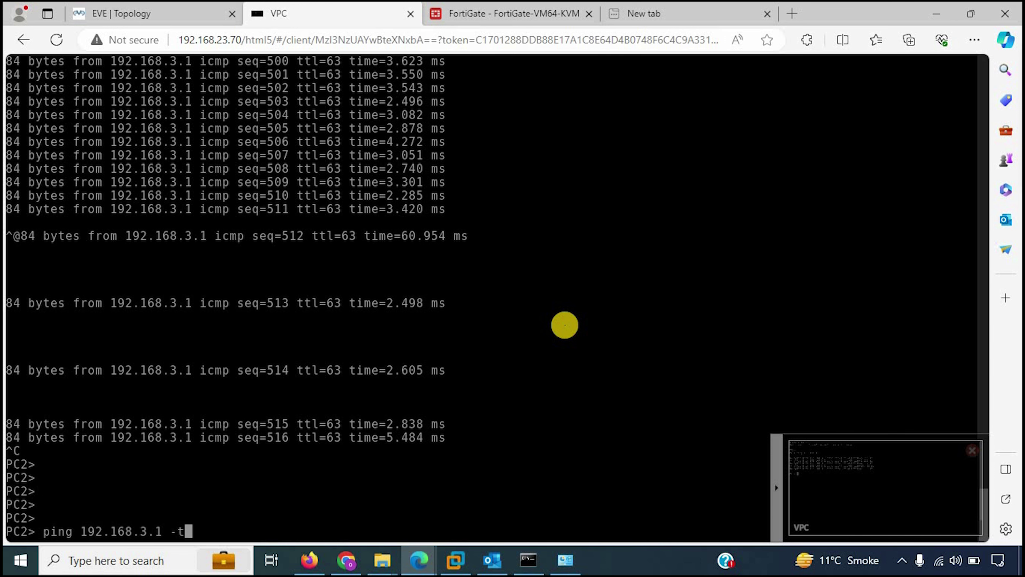
{"action": "key", "text": "Left"}
{"action": "key", "text": "BackSpace"}
{"action": "key", "text": "BackSpace"}
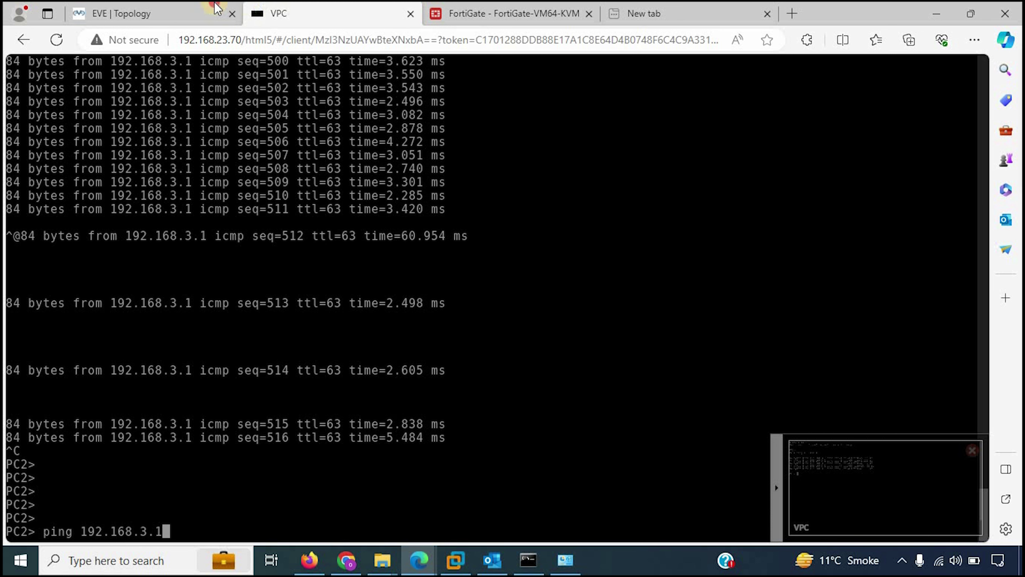
{"action": "left_click", "coordinate": [206, 11]}
{"action": "left_click", "coordinate": [283, 14]}
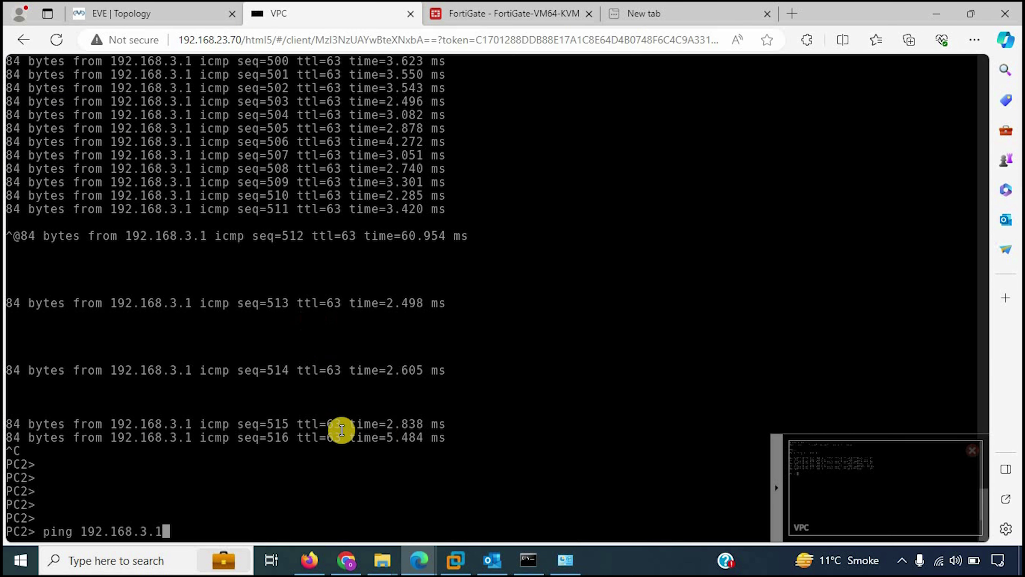
{"action": "key", "text": "Return"}
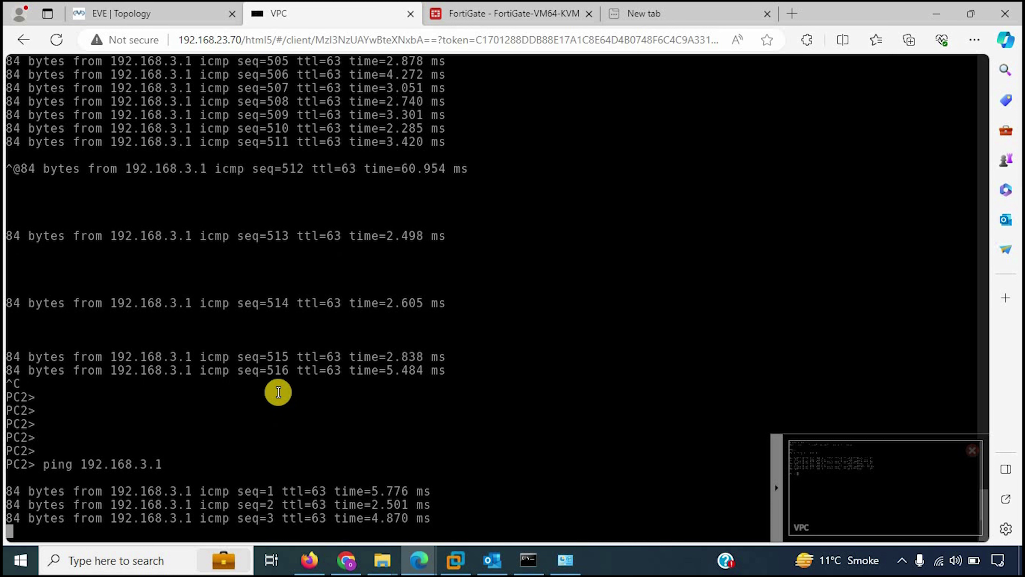
Return to the FortiGate console, rerun get system session list and examine the source and source-NAT addresses of PC2's ICMP sessions
{"action": "left_click", "coordinate": [479, 12]}
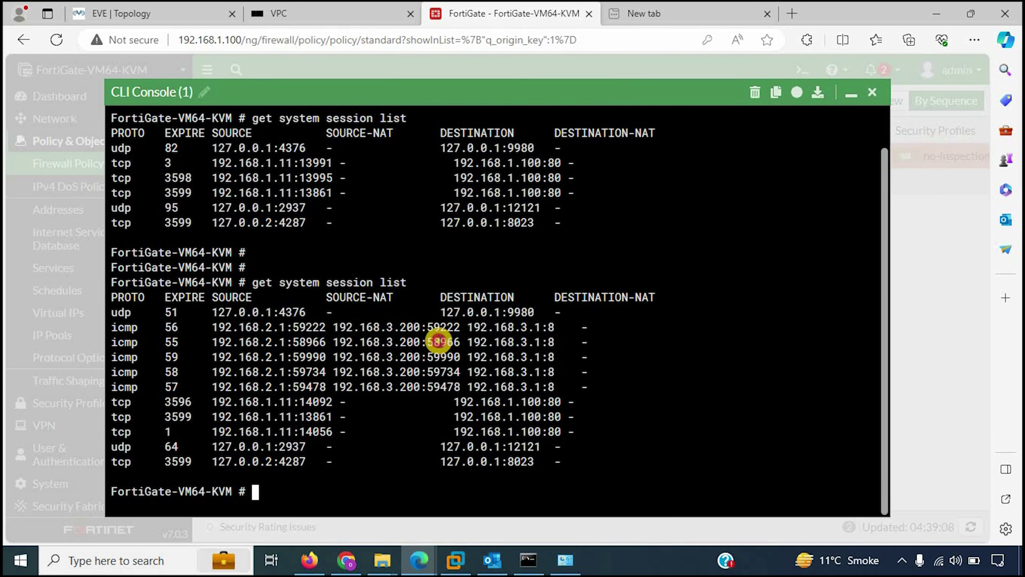
{"action": "type", "text": "get system session list"}
{"action": "key", "text": "Return"}
{"action": "left_click_drag", "start_coordinate": [111, 417], "coordinate": [270, 394]}
{"action": "left_click", "coordinate": [275, 404]}
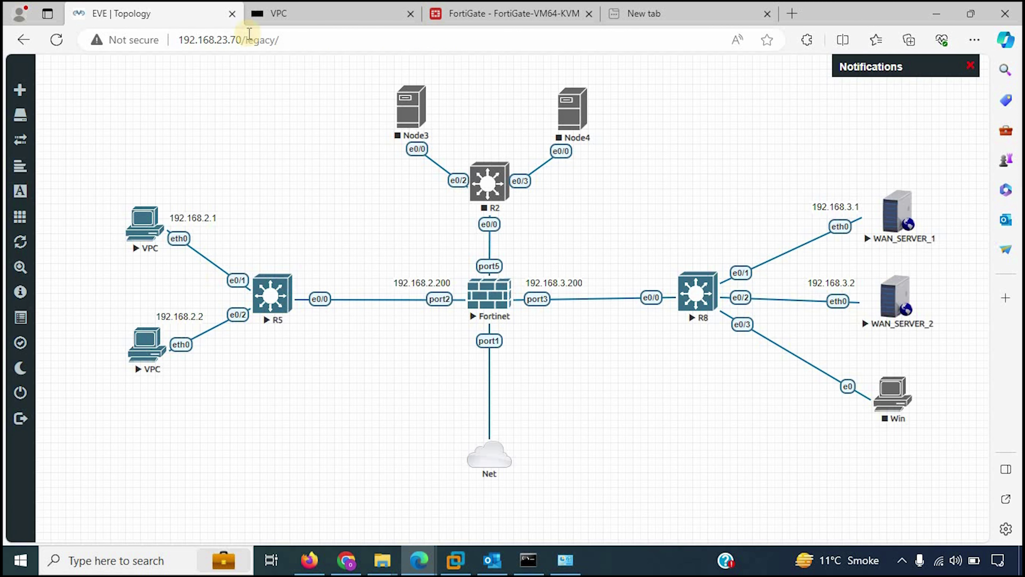
{"action": "left_click", "coordinate": [323, 8]}
{"action": "left_click", "coordinate": [484, 13]}
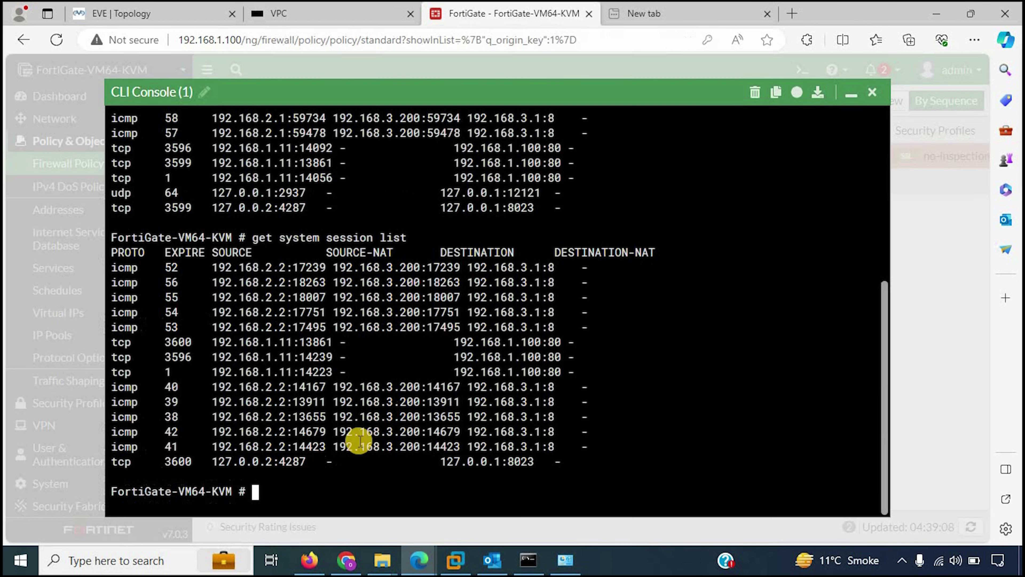
{"action": "left_click_drag", "start_coordinate": [386, 387], "coordinate": [419, 383]}
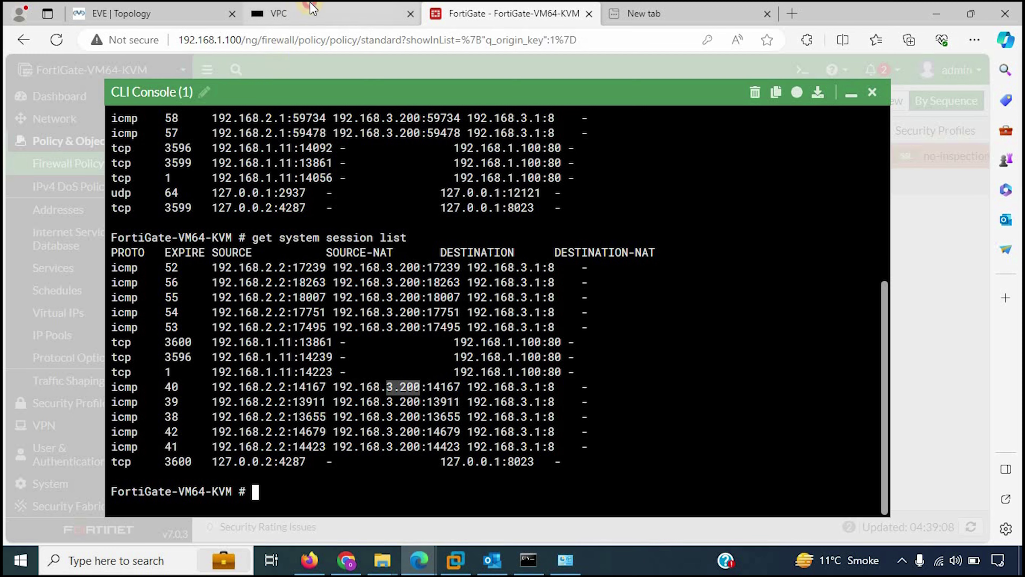
Go back to the PC2 console and start a continuous ping with ping 192.168.3.1 -t
{"action": "left_click", "coordinate": [323, 14]}
{"action": "left_click", "coordinate": [315, 419]}
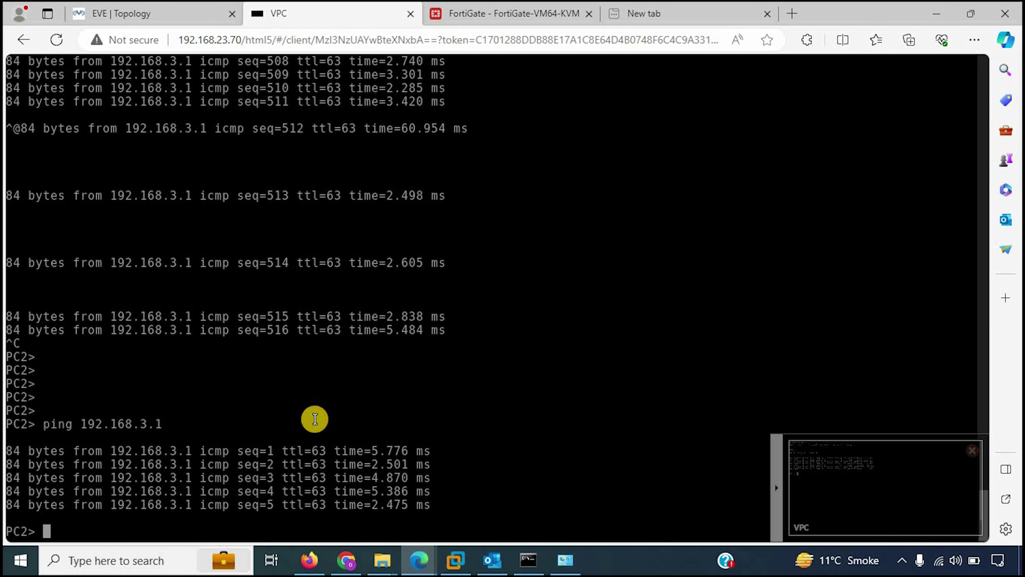
{"action": "key", "text": "Up"}
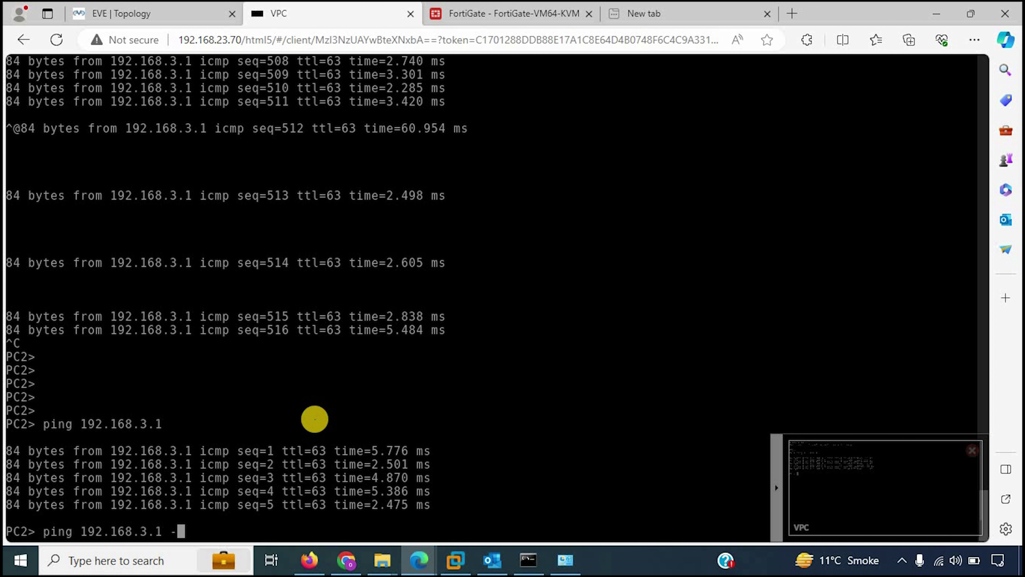
{"action": "type", "text": "-t"}
{"action": "key", "text": "Return"}
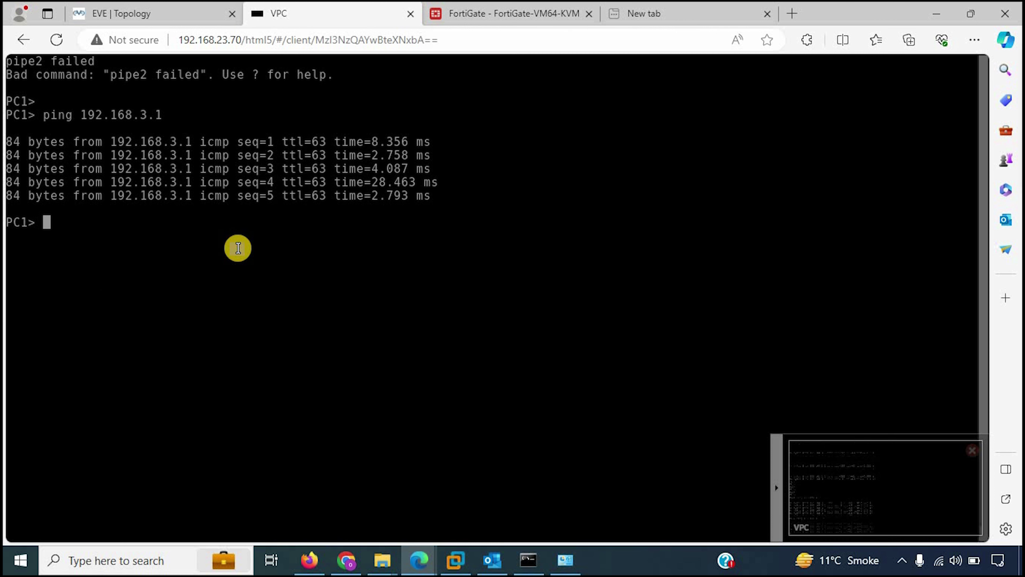
Start a continuous ping from PC1 as well with ping 192.168.3.1 -t
{"action": "key", "text": "Up"}
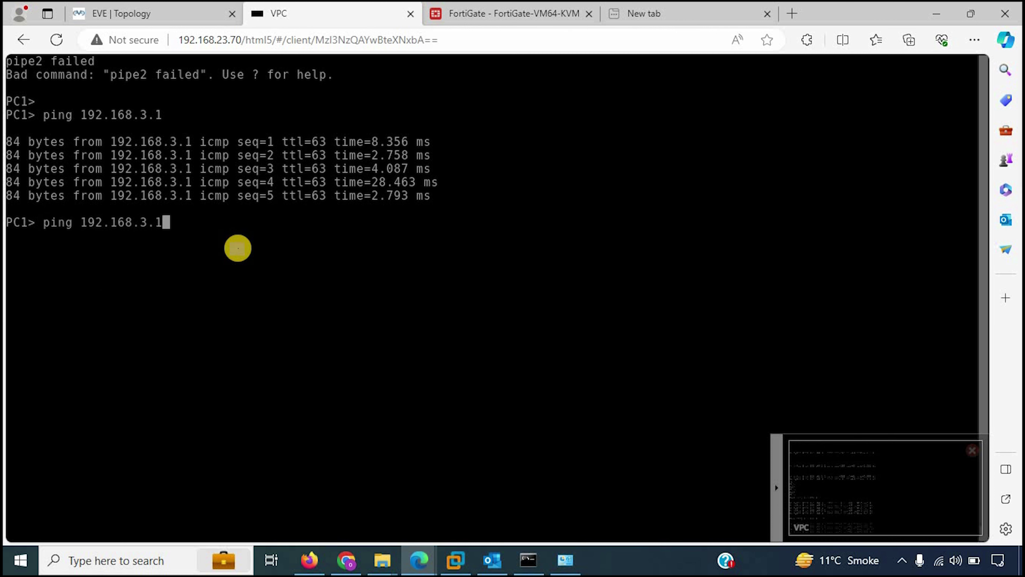
{"action": "type", "text": "-"}
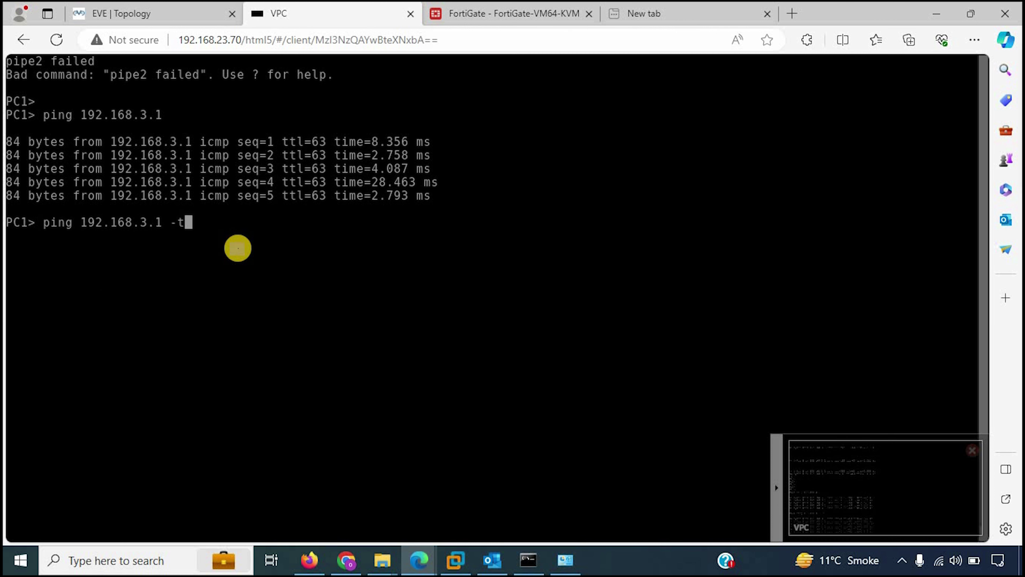
{"action": "type", "text": "t"}
{"action": "key", "text": "Return"}
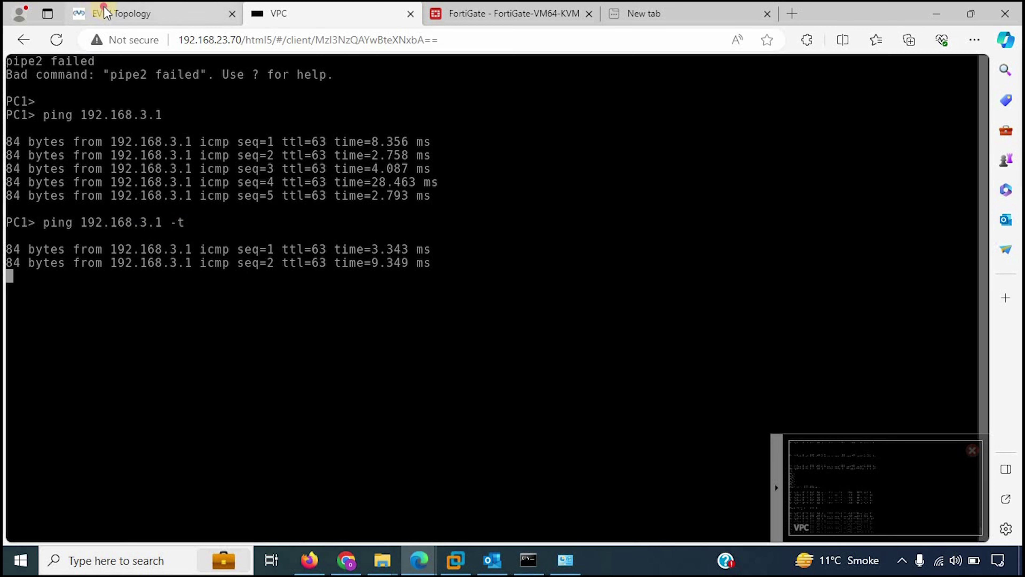
Examine WAN_SERVER_1 and the Fortinet port3 address in the EVE topology
{"action": "left_click", "coordinate": [105, 10]}
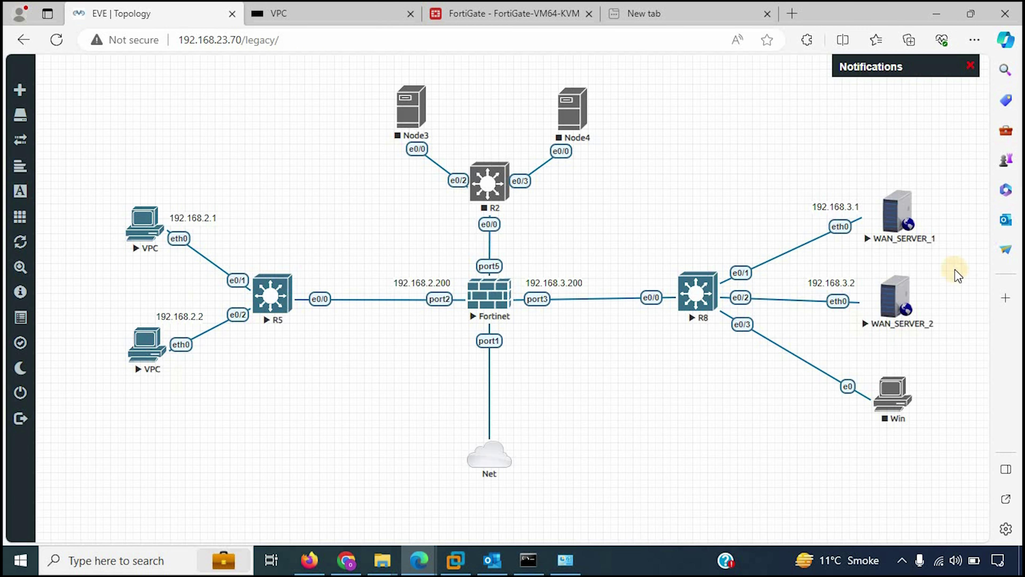
{"action": "left_click", "coordinate": [861, 192]}
{"action": "left_click_drag", "start_coordinate": [861, 191], "coordinate": [952, 257]}
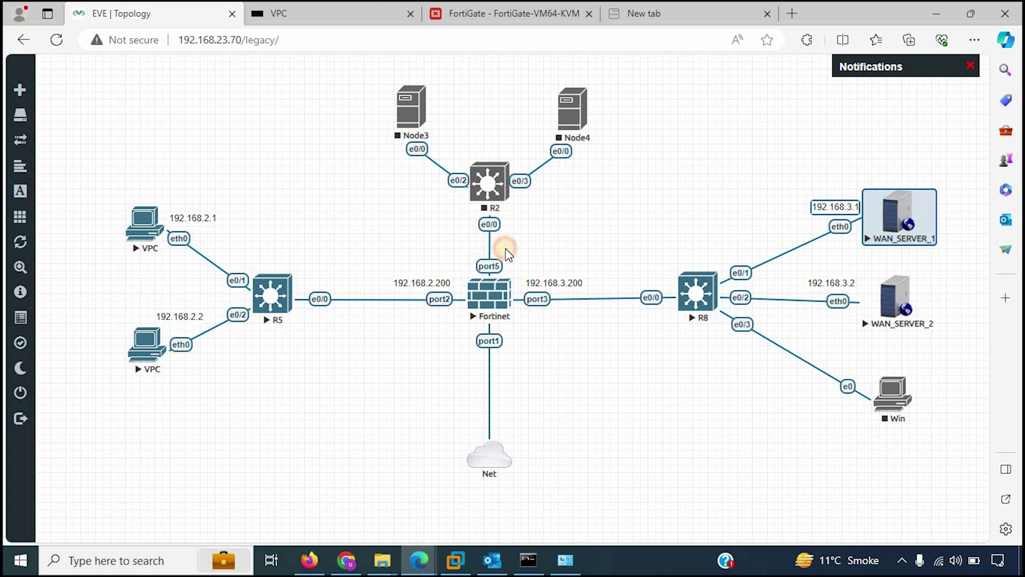
{"action": "left_click_drag", "start_coordinate": [505, 249], "coordinate": [589, 321]}
Return to the FortiGate console and list the sessions again with get system session list while both VPCs are pinging
{"action": "left_click", "coordinate": [444, 13]}
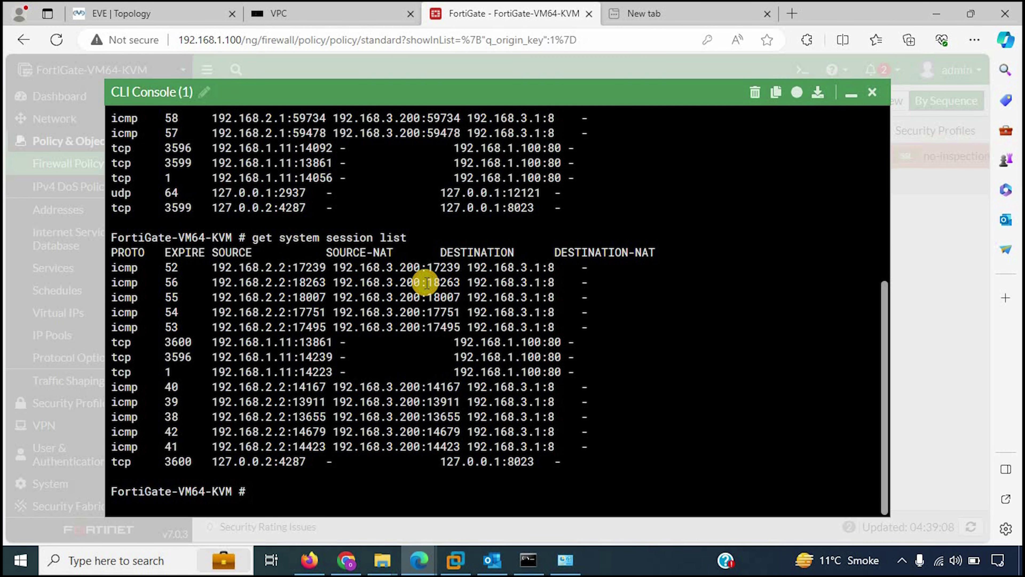
{"action": "key", "text": "Return"}
{"action": "key", "text": "Return"}
{"action": "key", "text": "Return"}
{"action": "key", "text": "Up"}
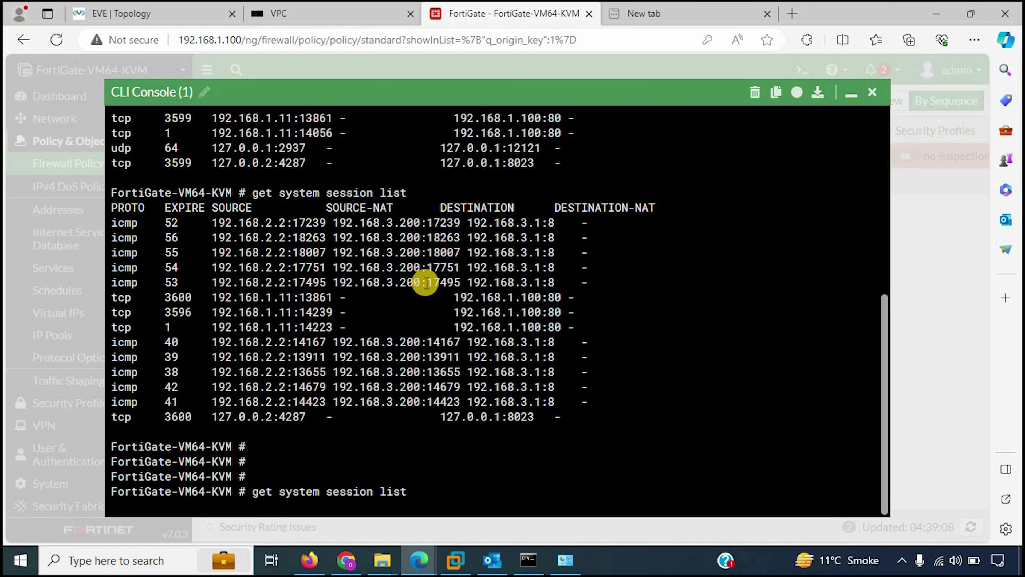
{"action": "key", "text": "Return"}
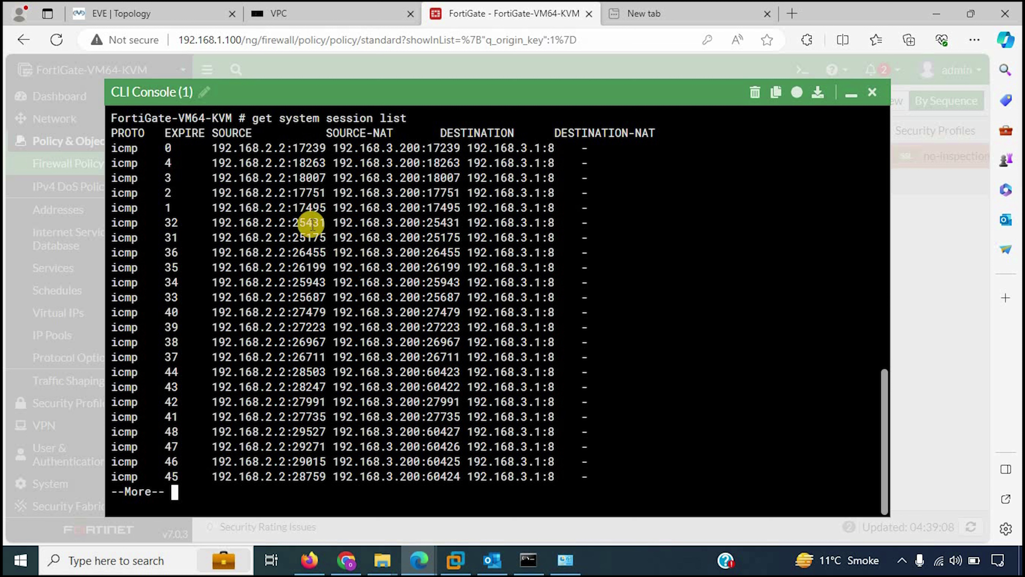
Advance through the paged session list and compare the source and source-NAT addresses of the 192.168.2.2 and 192.168.2.1 sessions
{"action": "left_click_drag", "start_coordinate": [247, 153], "coordinate": [286, 148]}
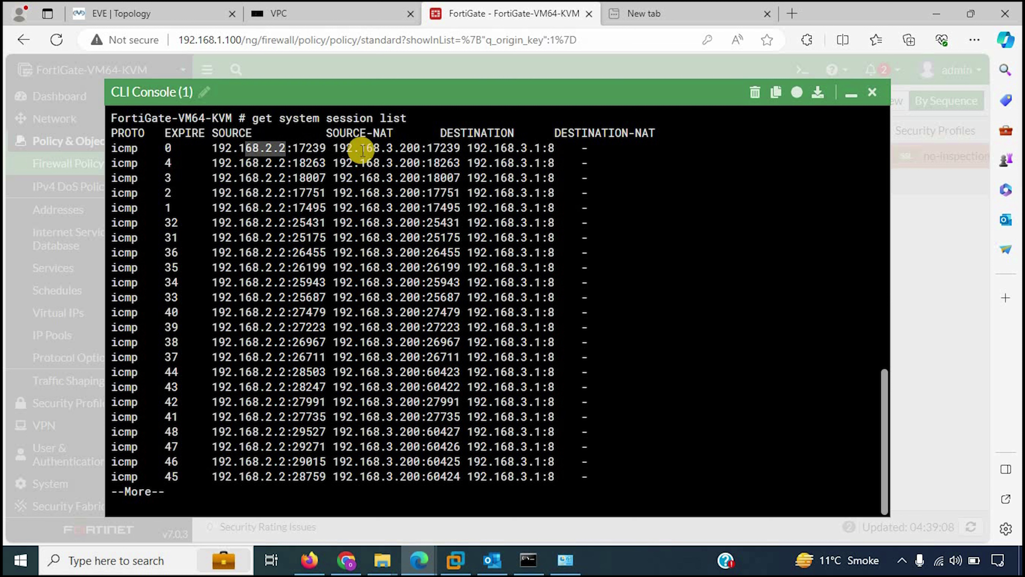
{"action": "key", "text": "space"}
{"action": "left_click_drag", "start_coordinate": [252, 297], "coordinate": [466, 400]}
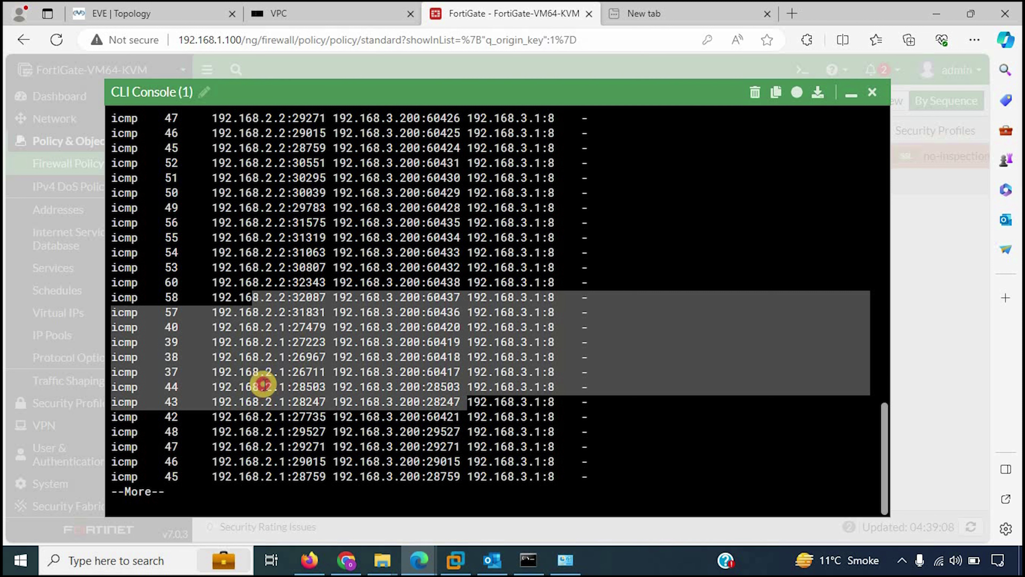
{"action": "left_click", "coordinate": [282, 387]}
{"action": "left_click_drag", "start_coordinate": [374, 386], "coordinate": [412, 387]}
Trace the translation in the EVE topology from the VPCs at 192.168.2.1 and 192.168.2.2 to the Fortinet port3 address 192.168.3.200
{"action": "left_click", "coordinate": [121, 14]}
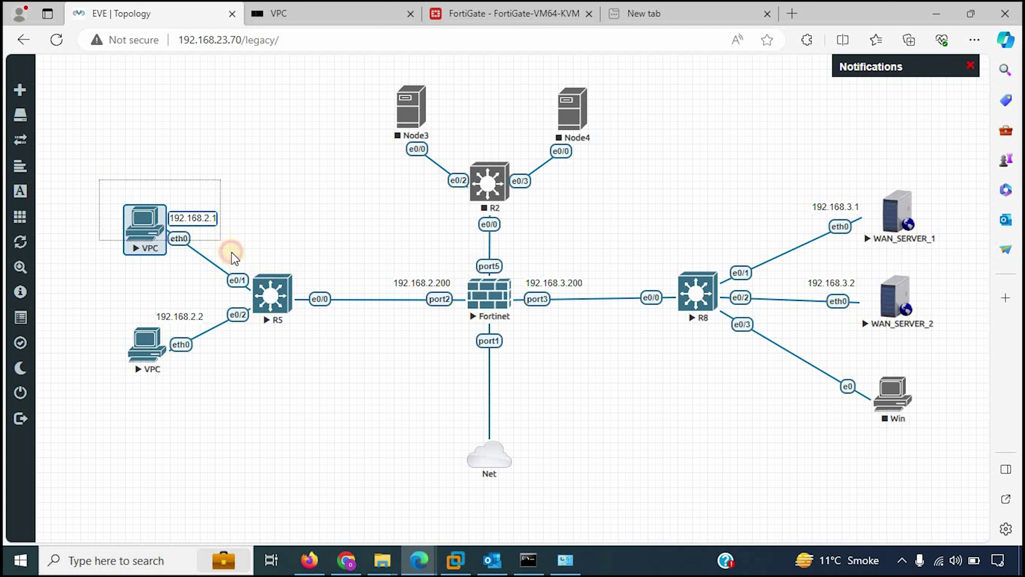
{"action": "mouse_move", "coordinate": [634, 383]}
{"action": "left_mouse_down"}
{"action": "mouse_move", "coordinate": [642, 412]}
{"action": "mouse_move", "coordinate": [607, 363]}
{"action": "mouse_move", "coordinate": [602, 408]}
{"action": "mouse_move", "coordinate": [577, 350]}
{"action": "mouse_move", "coordinate": [628, 395]}
{"action": "left_mouse_up"}
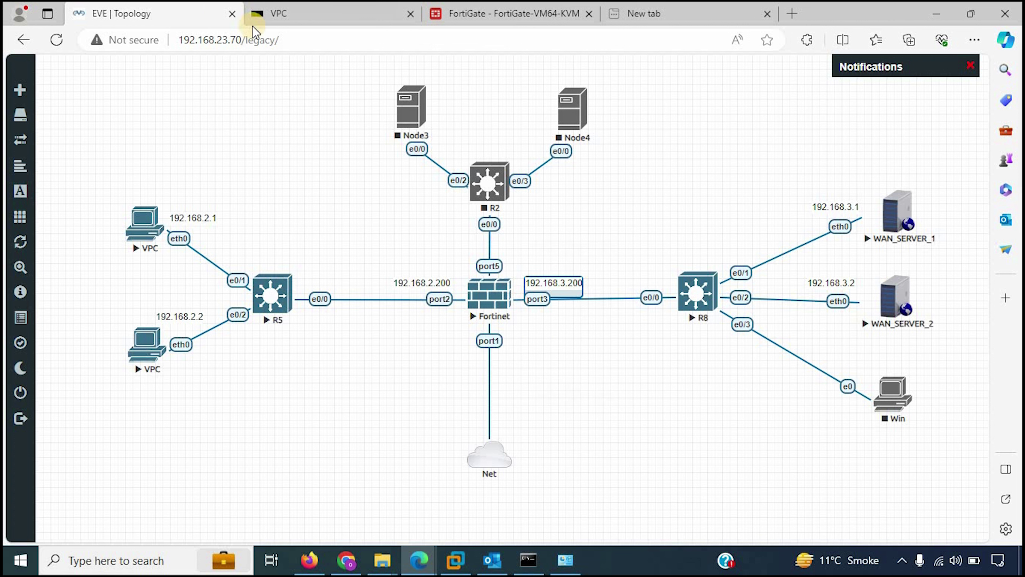
{"action": "left_click", "coordinate": [553, 237]}
{"action": "left_click_drag", "start_coordinate": [541, 279], "coordinate": [589, 370]}
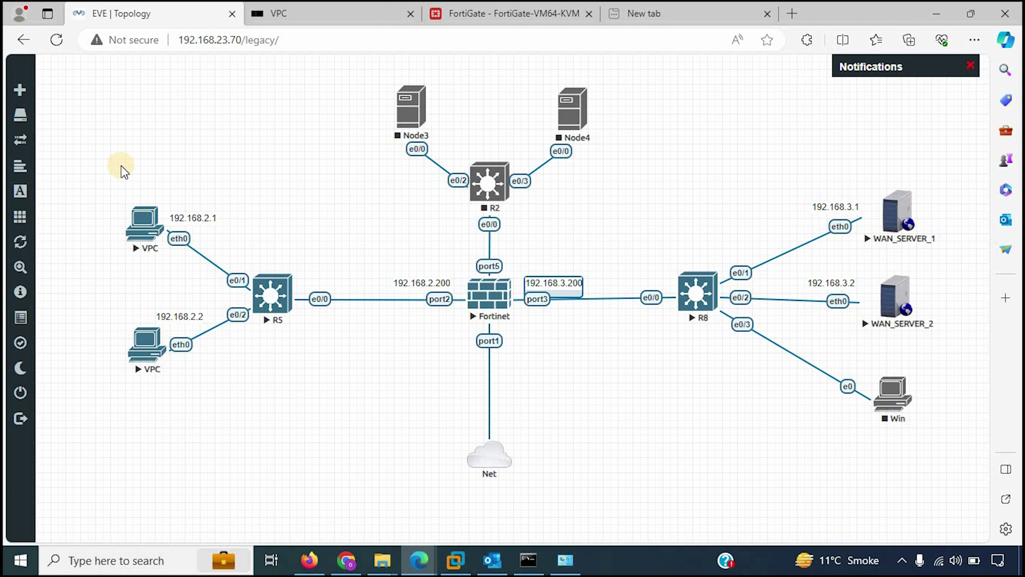
{"action": "left_click_drag", "start_coordinate": [96, 178], "coordinate": [245, 257]}
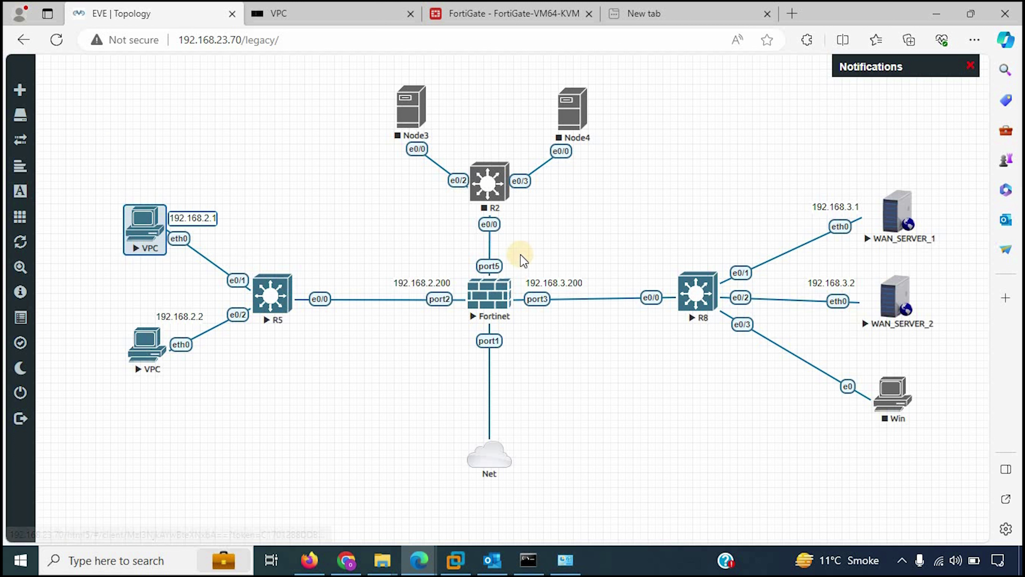
{"action": "left_click_drag", "start_coordinate": [521, 255], "coordinate": [601, 323]}
{"action": "left_click_drag", "start_coordinate": [121, 307], "coordinate": [209, 380]}
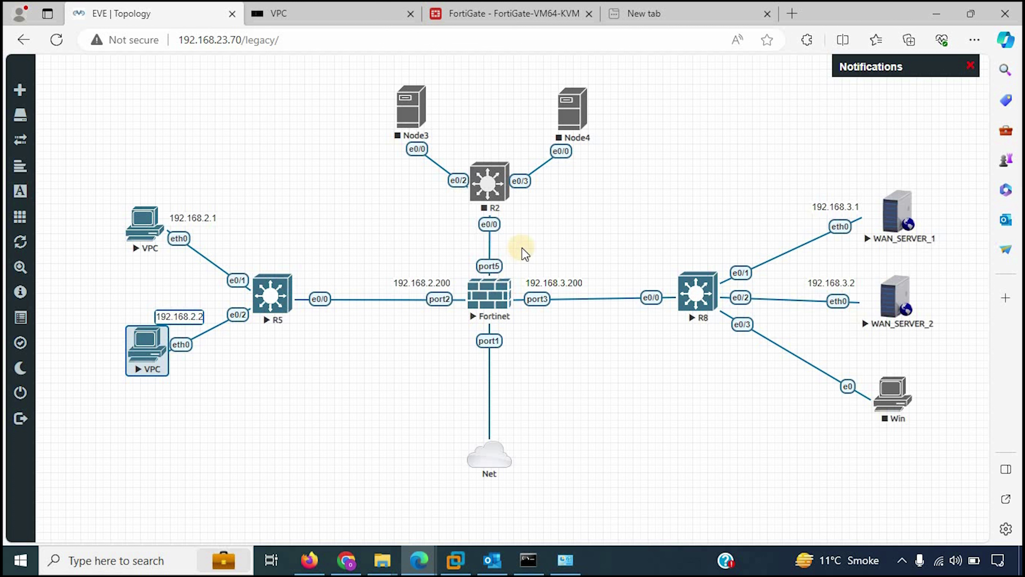
Examine the 192.168.3.200 address label at the Fortinet's port3 in the EVE topology
{"action": "left_click_drag", "start_coordinate": [130, 287], "coordinate": [230, 380]}
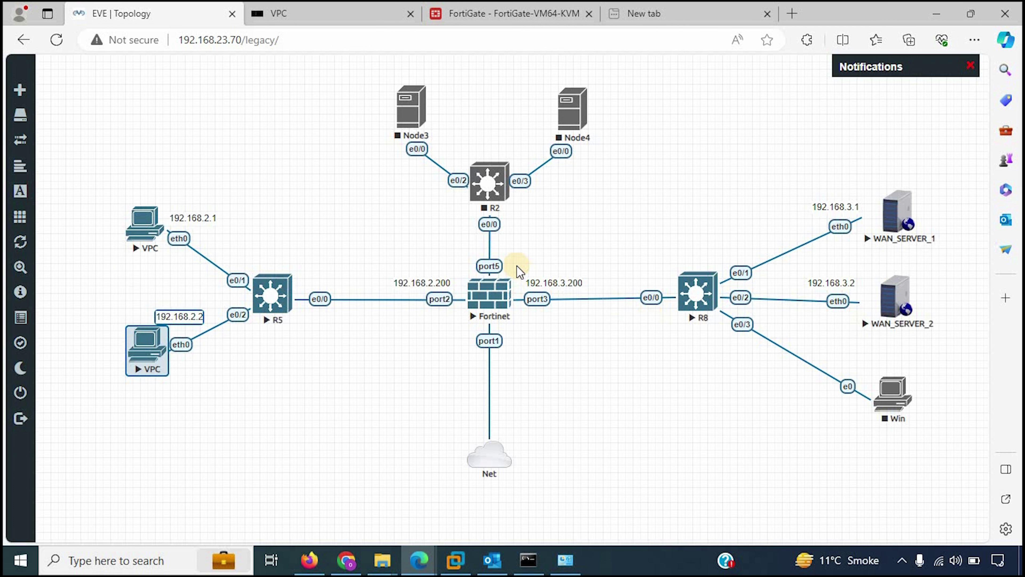
{"action": "left_click", "coordinate": [541, 283]}
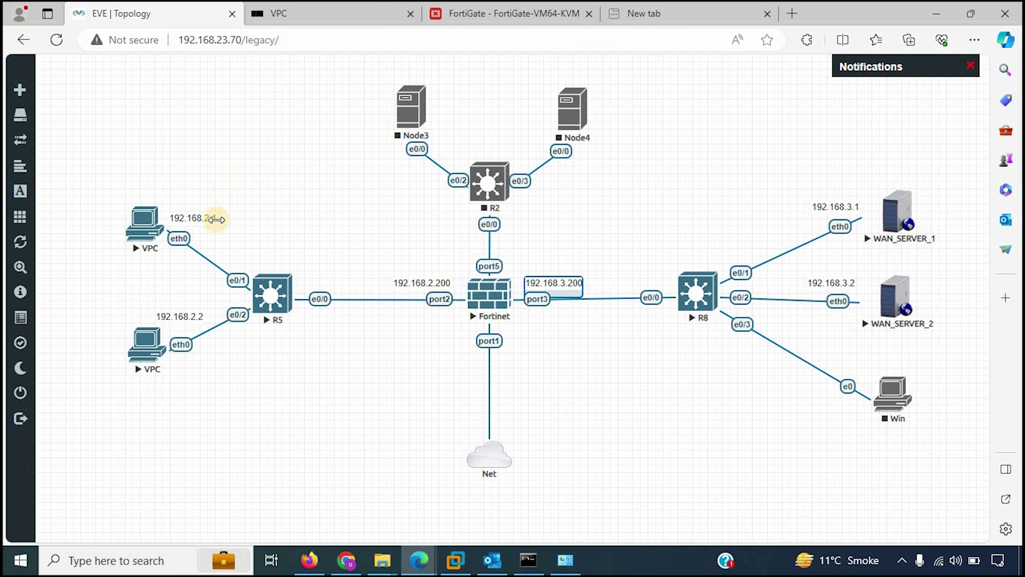
Stop the continuous pings to 192.168.3.1 in the PC1 and PC2 consoles
{"action": "left_click", "coordinate": [379, 9]}
{"action": "key", "text": "ctrl+c"}
{"action": "key", "text": "Return"}
{"action": "key", "text": "Return"}
{"action": "key", "text": "Return"}
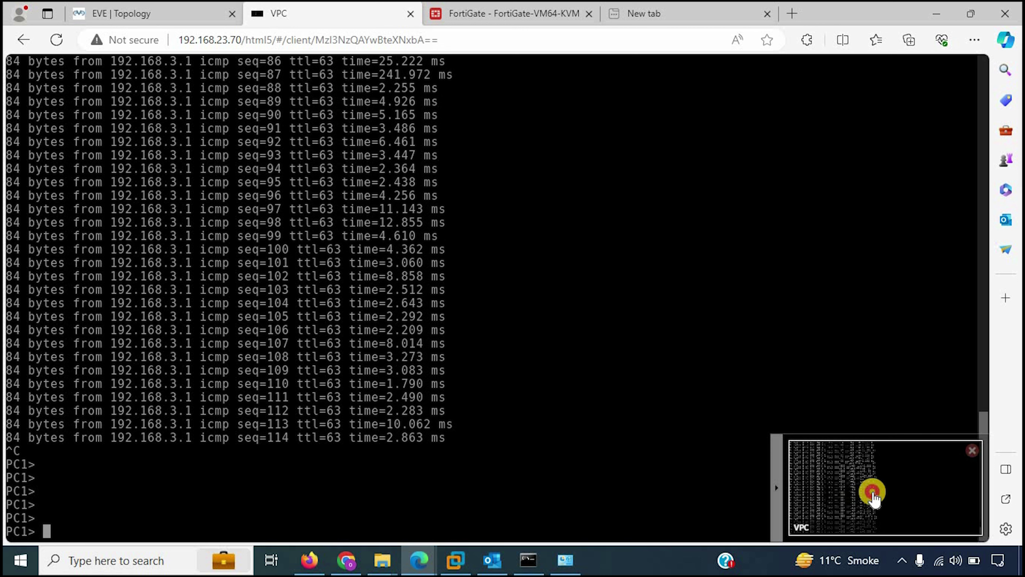
{"action": "left_click", "coordinate": [862, 495]}
{"action": "key", "text": "ctrl+c"}
{"action": "key", "text": "Return"}
{"action": "key", "text": "Return"}
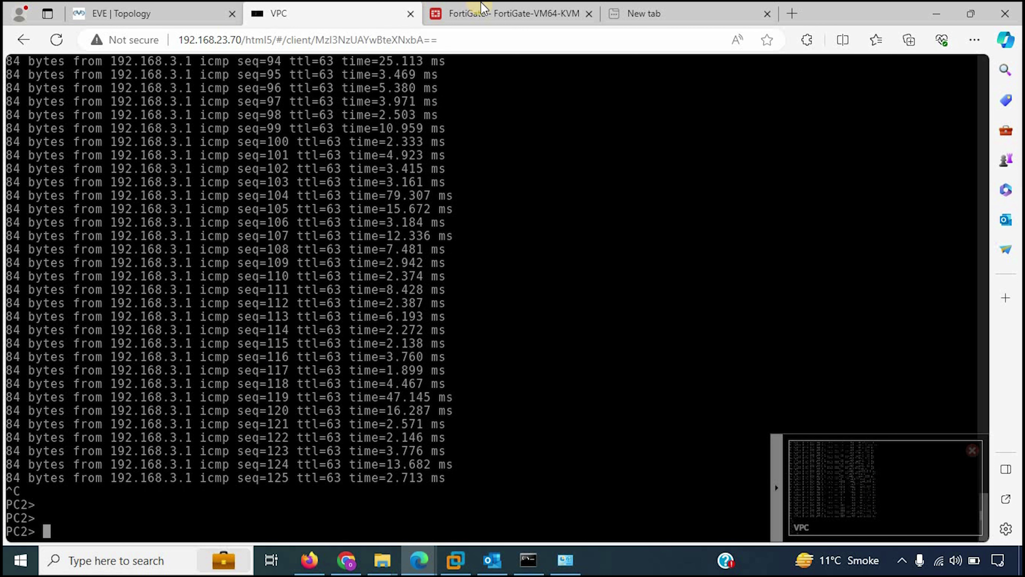
Return to the FortiGate, set the new one-2-one pool's external range to 192.168.3.201-192.168.3.201 and save it
{"action": "left_click", "coordinate": [480, 13]}
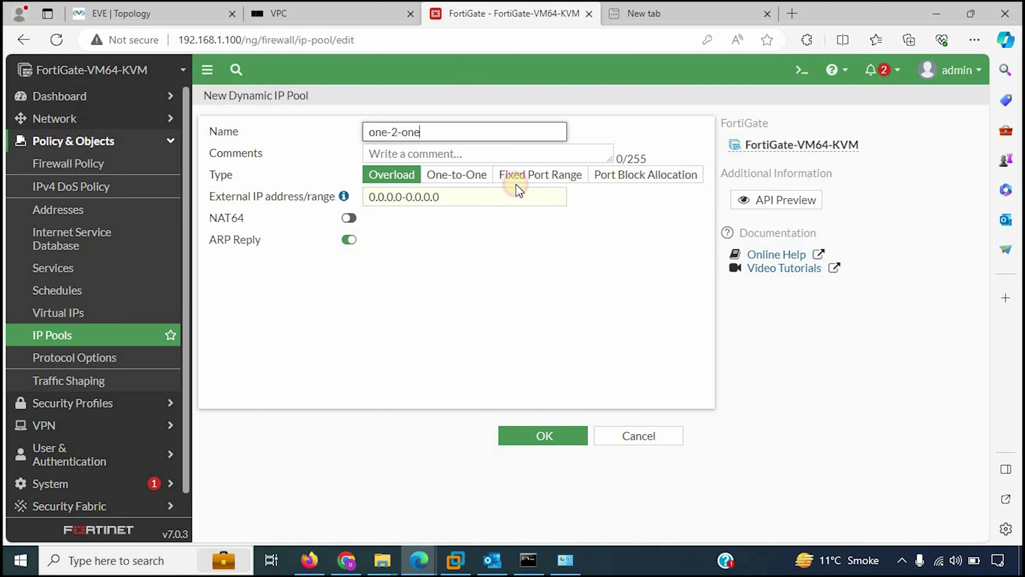
{"action": "double_click", "coordinate": [456, 197]}
{"action": "key", "text": "ctrl+a"}
{"action": "type", "text": "192.168.3.201"}
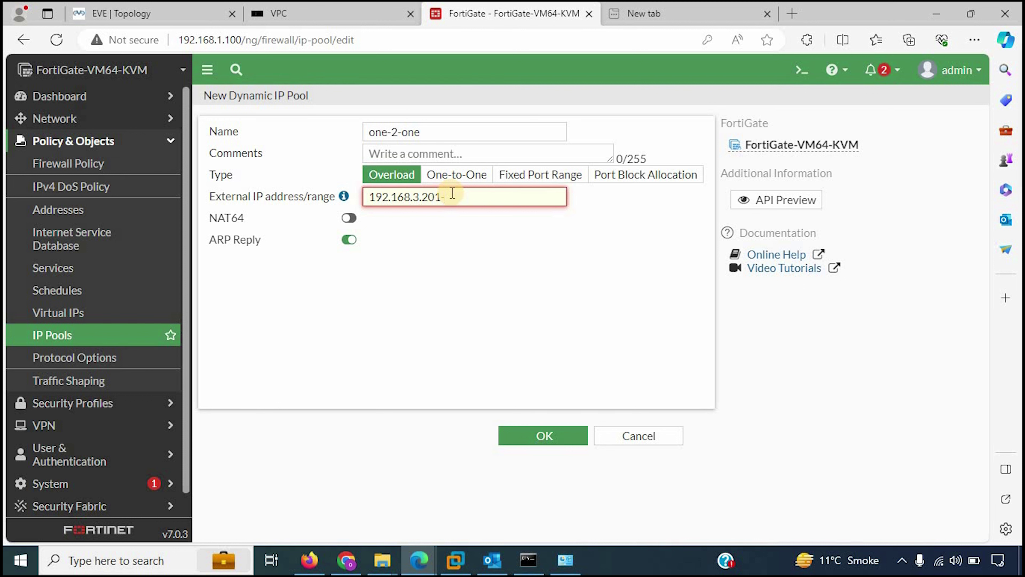
{"action": "type", "text": ".3.20"}
{"action": "type", "text": "192.168.3.201"}
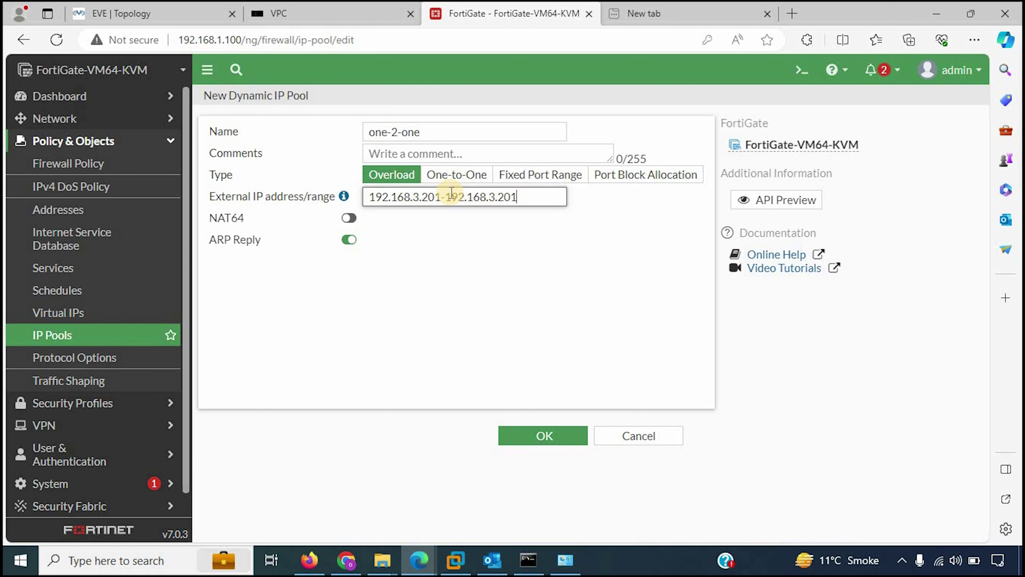
{"action": "left_click", "coordinate": [421, 192]}
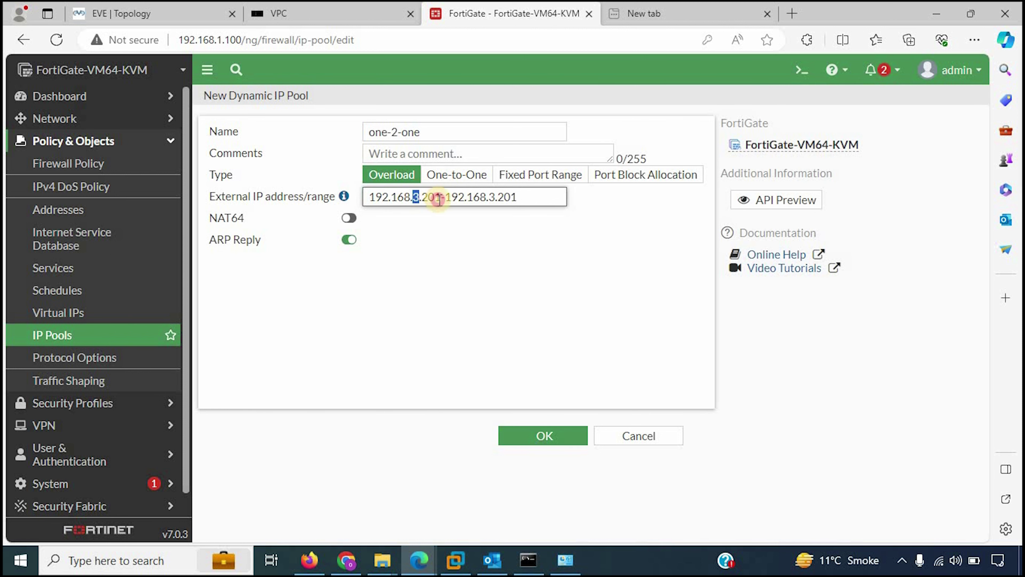
{"action": "left_click", "coordinate": [561, 436]}
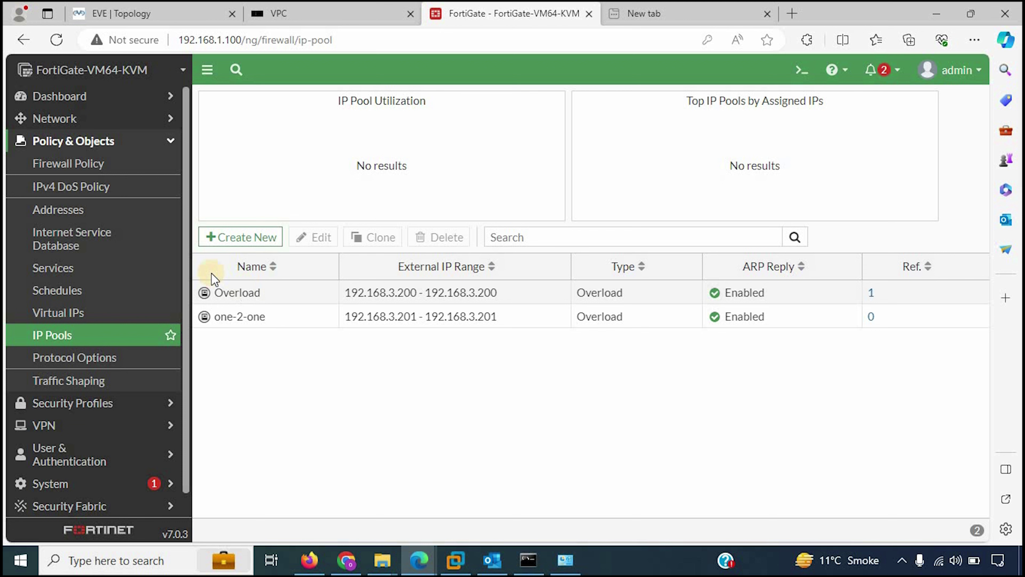
Copy the lan-overload firewall policy and paste the duplicate above it
{"action": "left_click", "coordinate": [66, 164]}
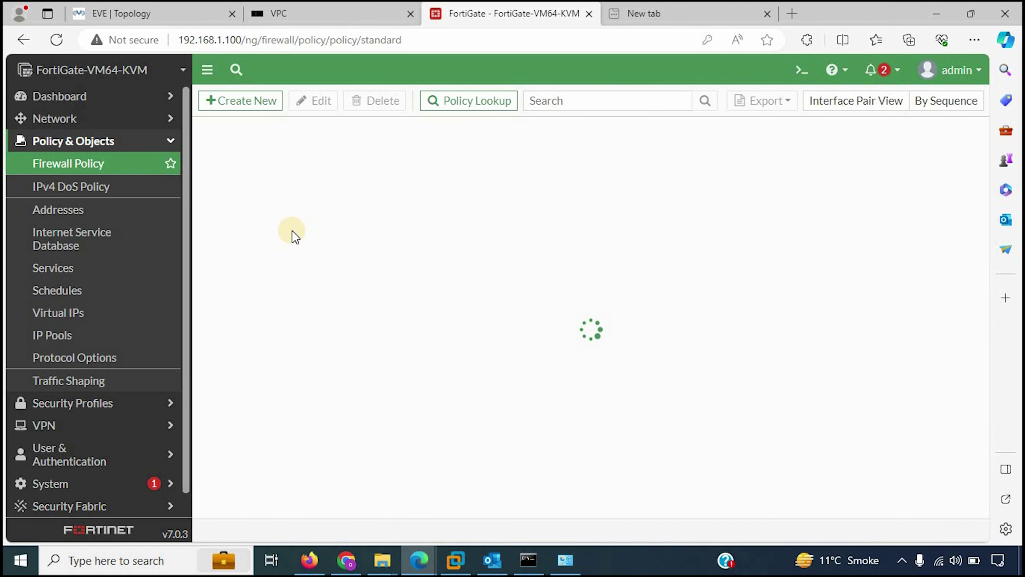
{"action": "left_click", "coordinate": [235, 103]}
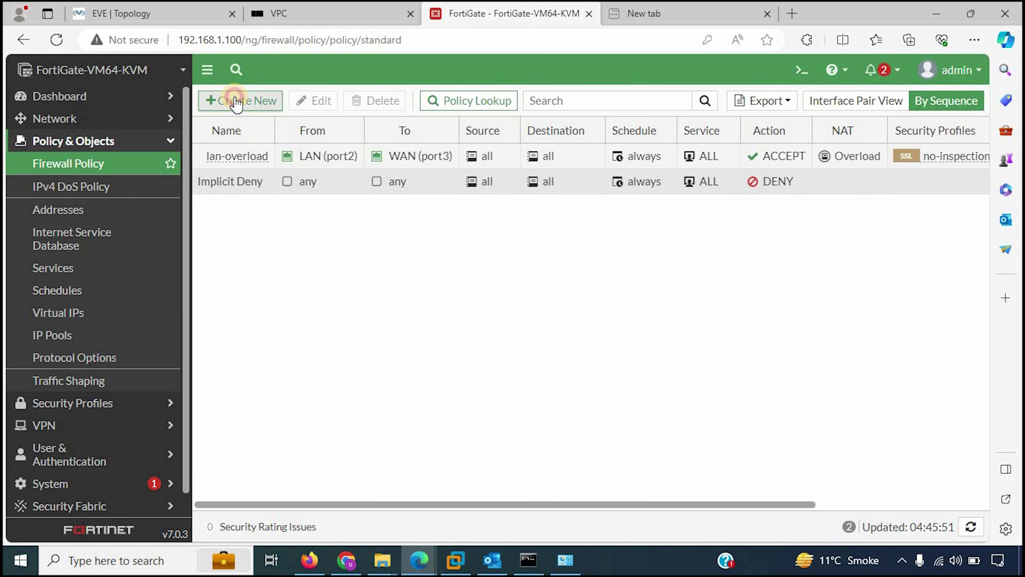
{"action": "left_click", "coordinate": [80, 169]}
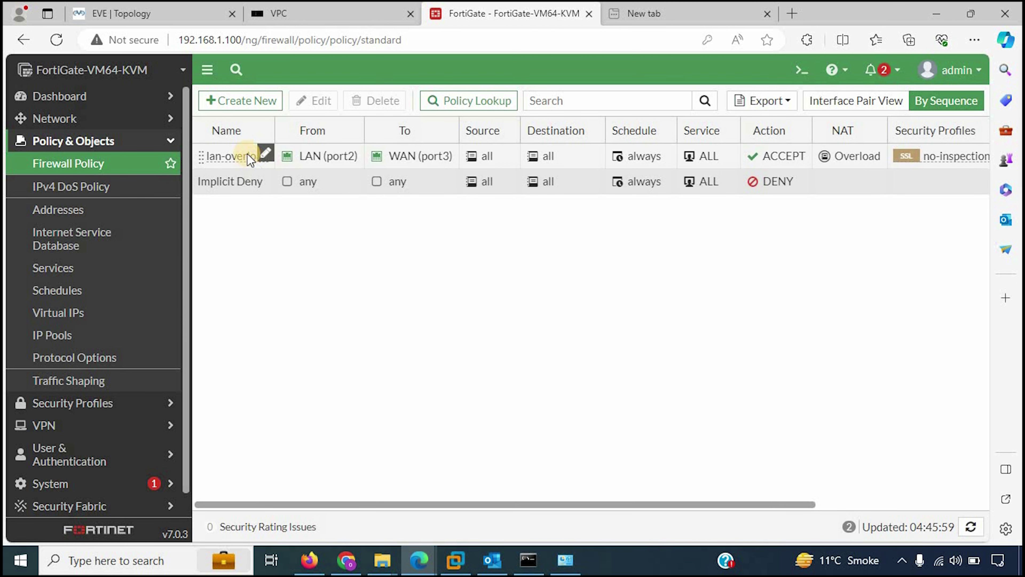
{"action": "right_click", "coordinate": [236, 157]}
{"action": "left_click", "coordinate": [281, 232]}
{"action": "mouse_move", "coordinate": [281, 252]}
{"action": "left_click", "coordinate": [462, 253]}
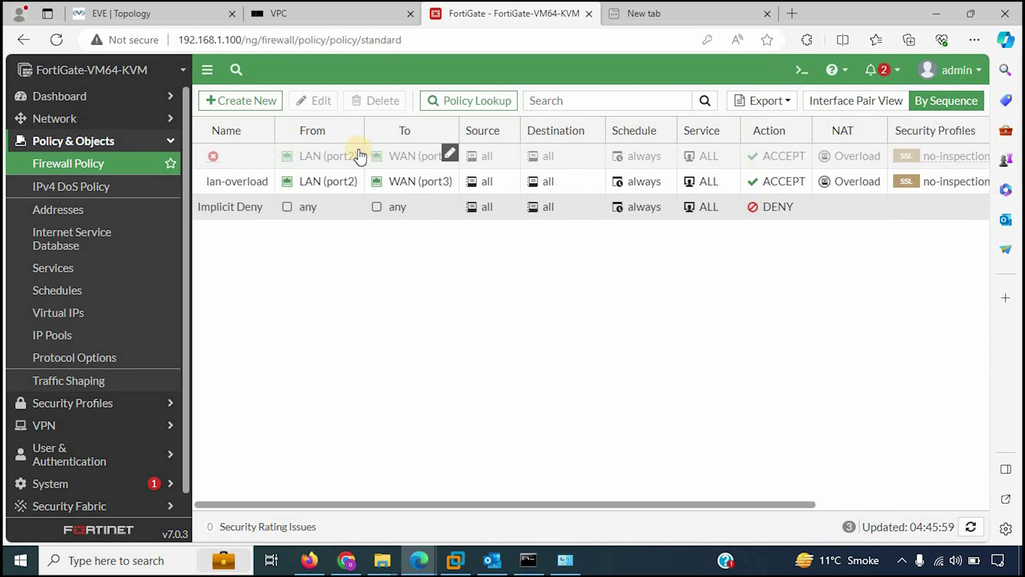
Open the pasted policy for editing and name it lan-one-2-one
{"action": "double_click", "coordinate": [319, 153]}
{"action": "left_click", "coordinate": [378, 145]}
{"action": "type", "text": "co"}
{"action": "key", "text": "BackSpace"}
{"action": "key", "text": "BackSpace"}
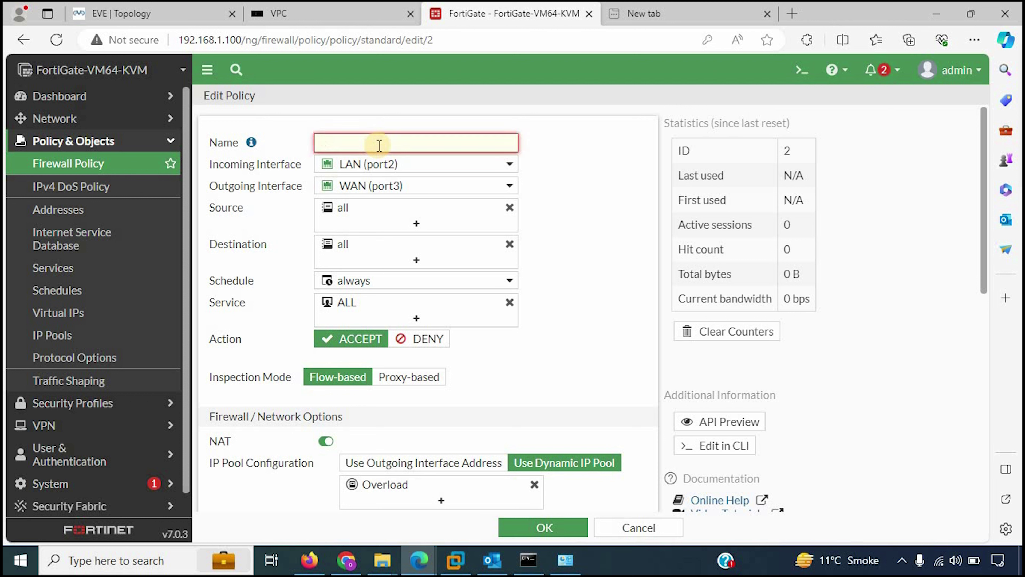
{"action": "type", "text": "lan-"}
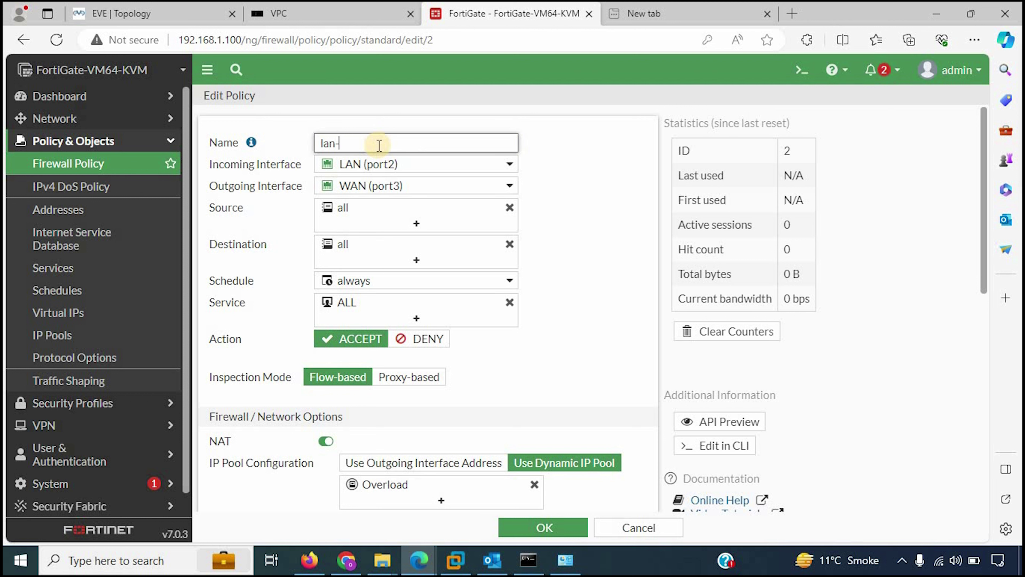
{"action": "type", "text": "one-2-one"}
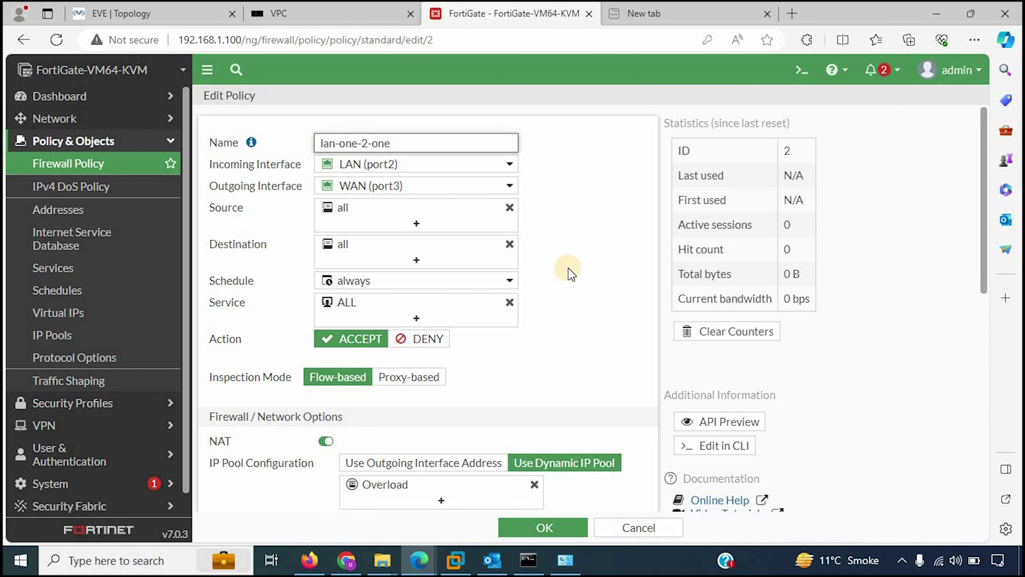
Replace the Overload pool with the one-2-one pool in the policy's dynamic IP pool setting and save the policy
{"action": "left_click", "coordinate": [528, 278]}
{"action": "scroll", "coordinate": [470, 374], "scroll_direction": "down", "scroll_amount": 3}
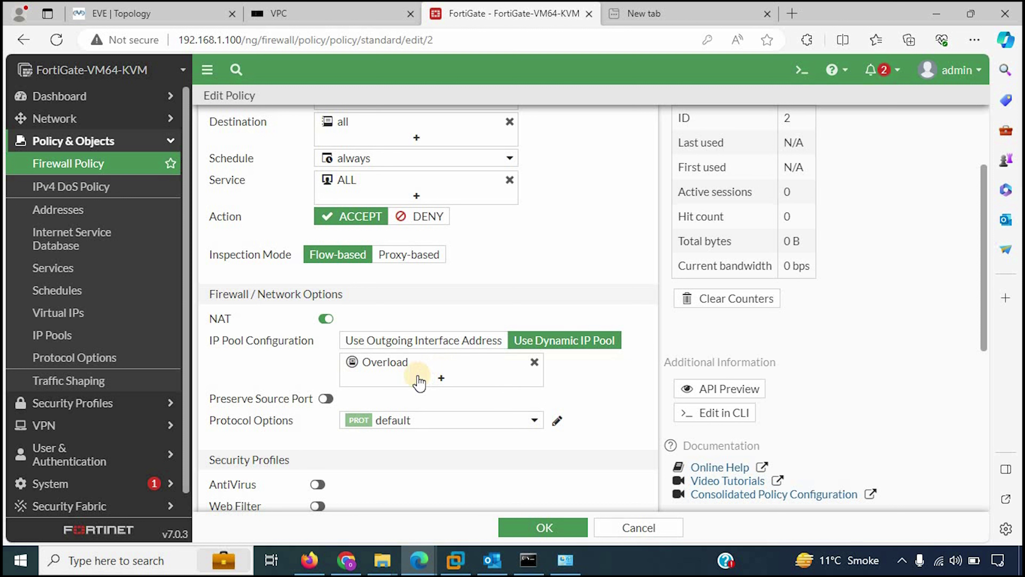
{"action": "left_click", "coordinate": [412, 369]}
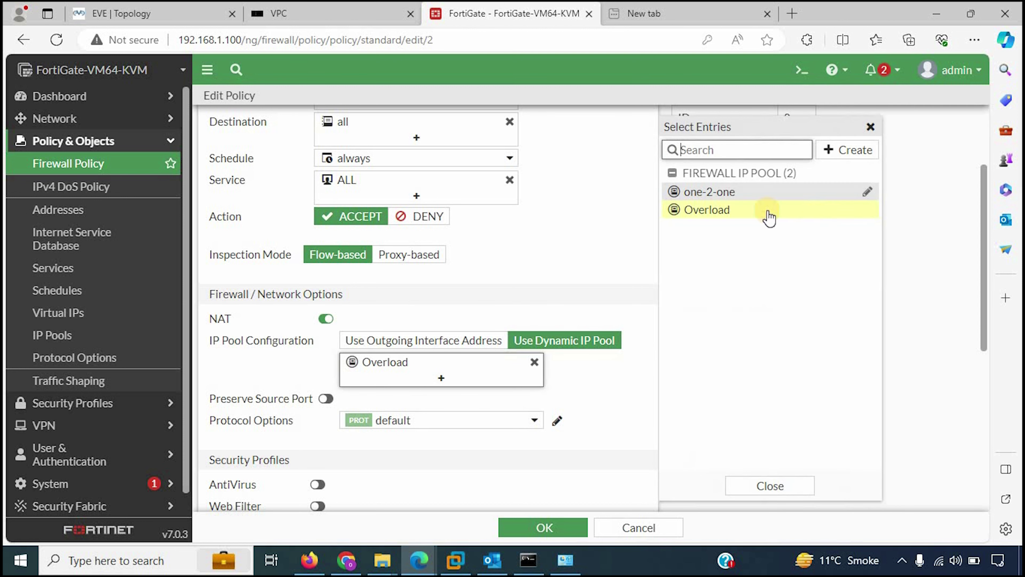
{"action": "left_click", "coordinate": [711, 193]}
{"action": "left_click", "coordinate": [717, 208]}
{"action": "left_click", "coordinate": [618, 389]}
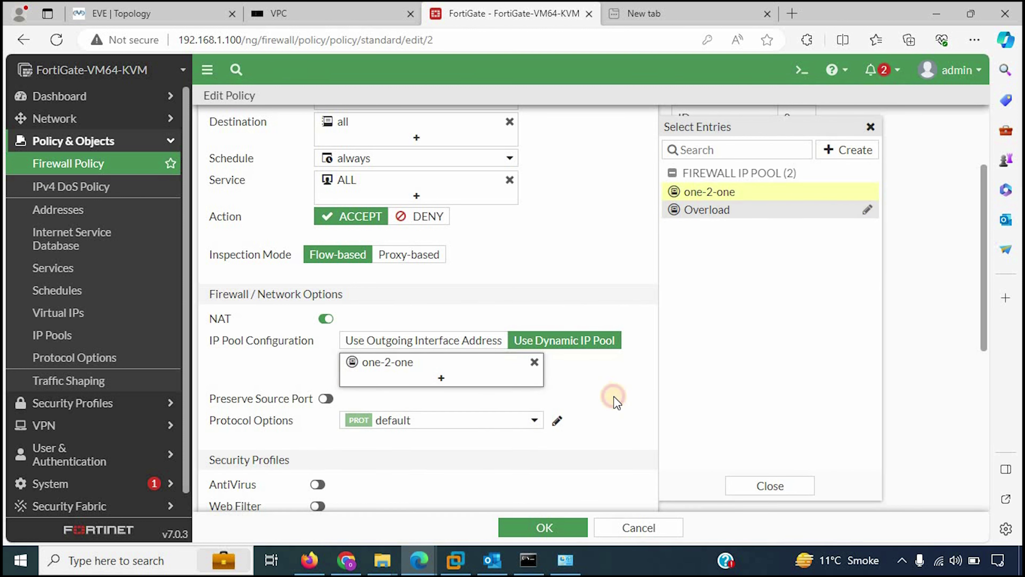
{"action": "left_click", "coordinate": [544, 527]}
Enable the lan-one-2-one firewall policy
{"action": "right_click", "coordinate": [312, 157]}
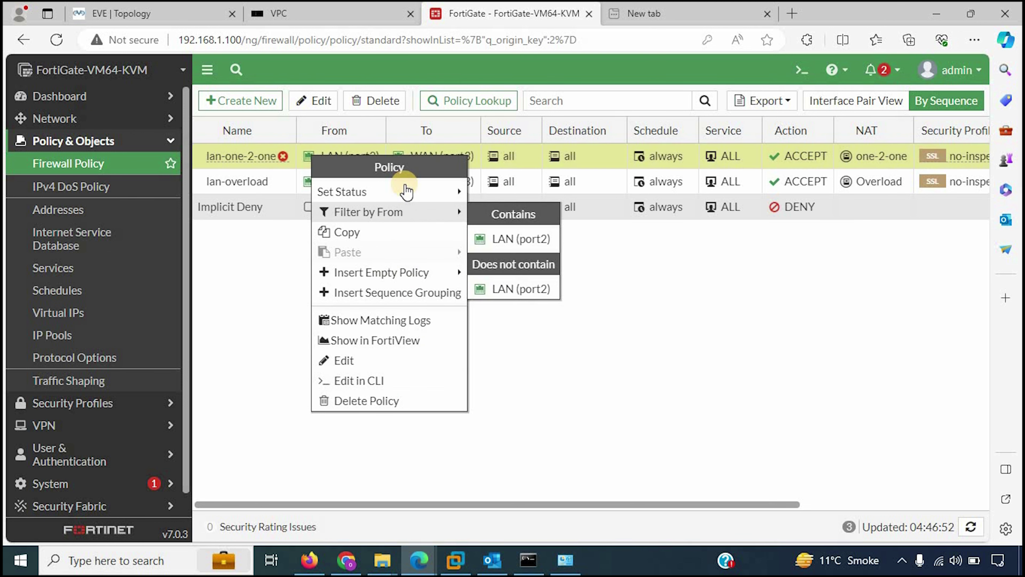
{"action": "mouse_move", "coordinate": [406, 191]}
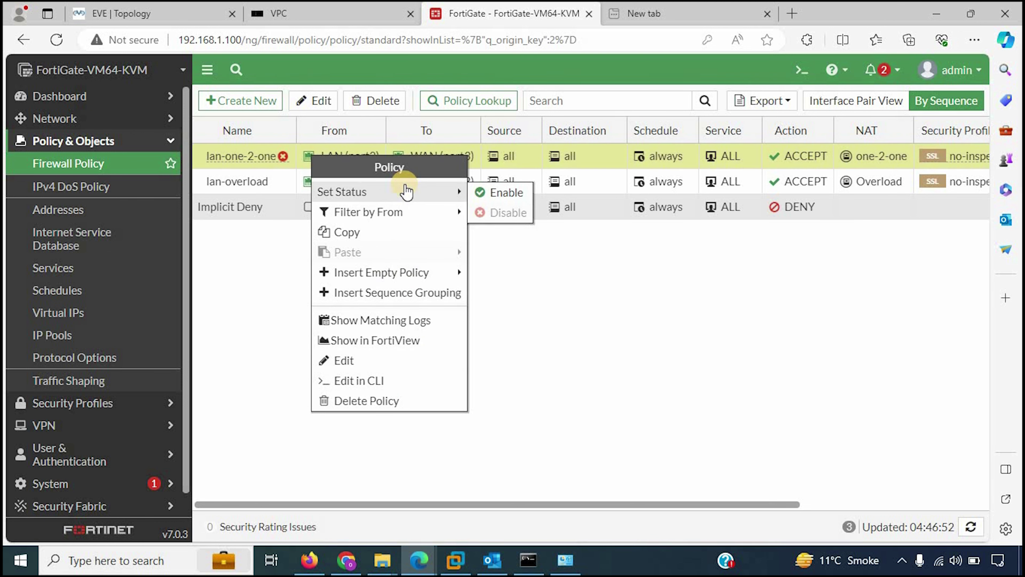
{"action": "left_click", "coordinate": [501, 193]}
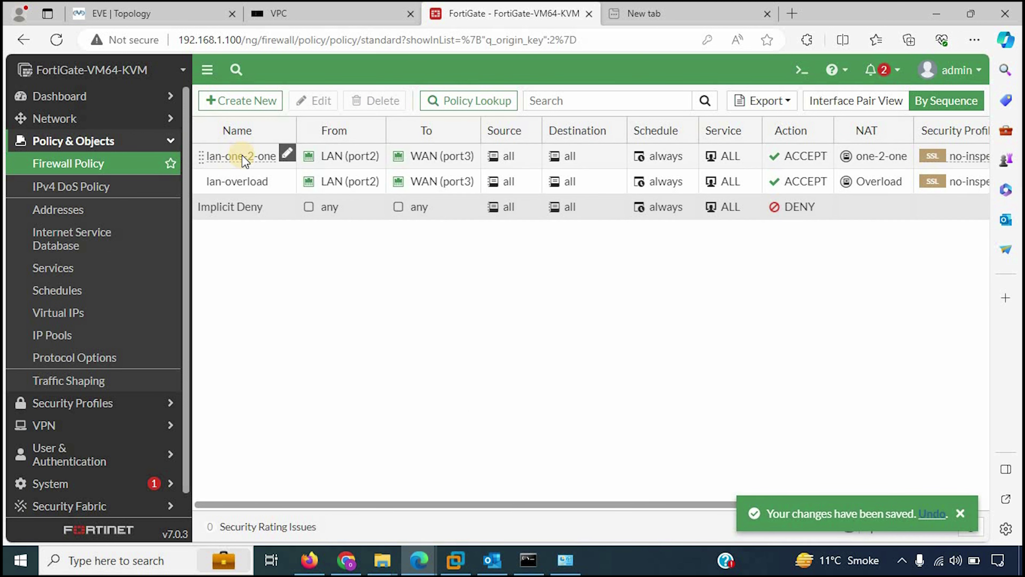
Open the FortiGate CLI console and list the current sessions with get system session list
{"action": "left_click", "coordinate": [291, 14]}
{"action": "left_click", "coordinate": [121, 13]}
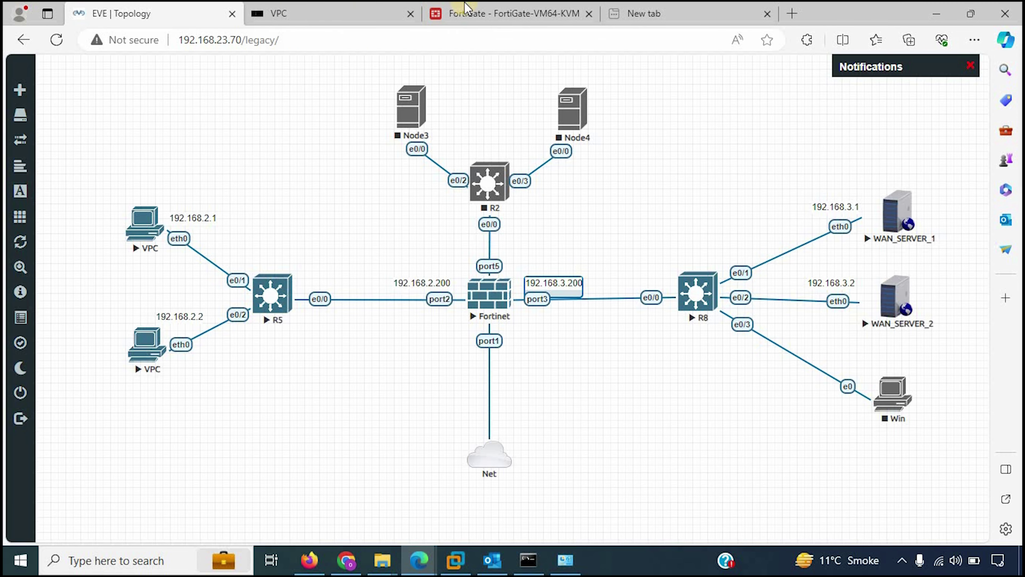
{"action": "key", "text": "ctrl+3"}
{"action": "key", "text": "ctrl+2"}
{"action": "key", "text": "ctrl+3"}
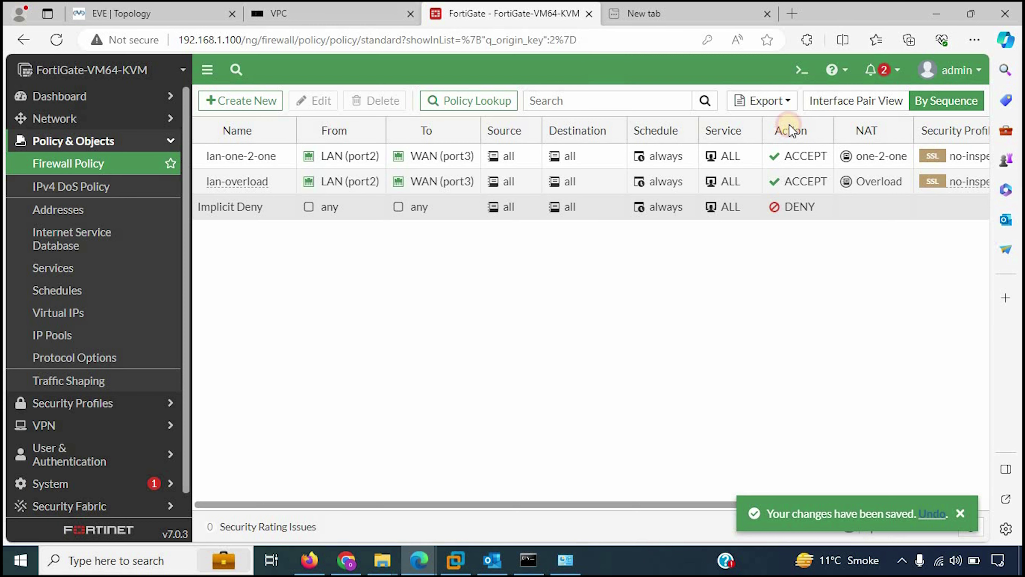
{"action": "left_click", "coordinate": [802, 70]}
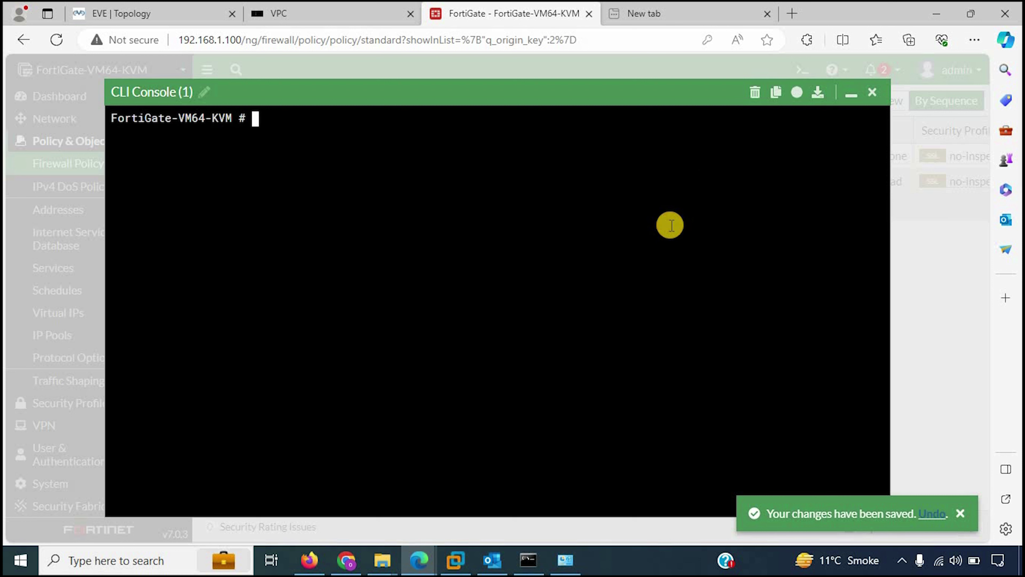
{"action": "type", "text": "get ses"}
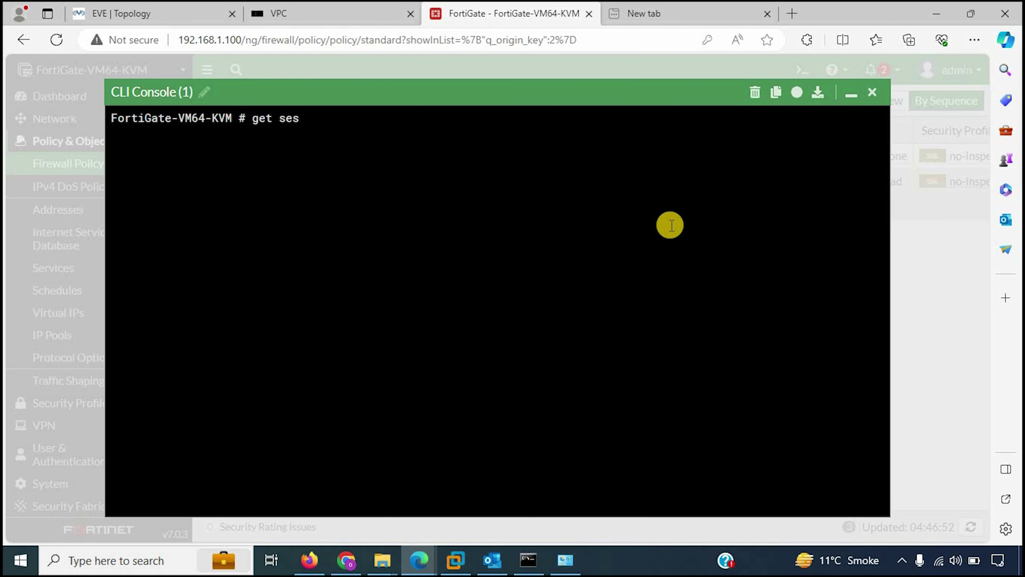
{"action": "key", "text": "BackSpace"}
{"action": "key", "text": "BackSpace"}
{"action": "type", "text": "ystem session list"}
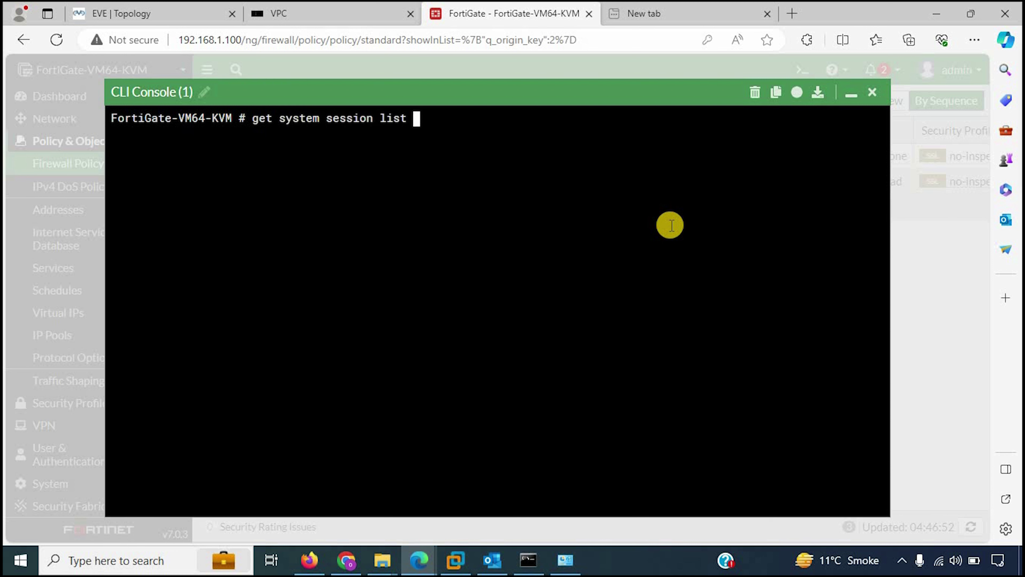
{"action": "key", "text": "Return"}
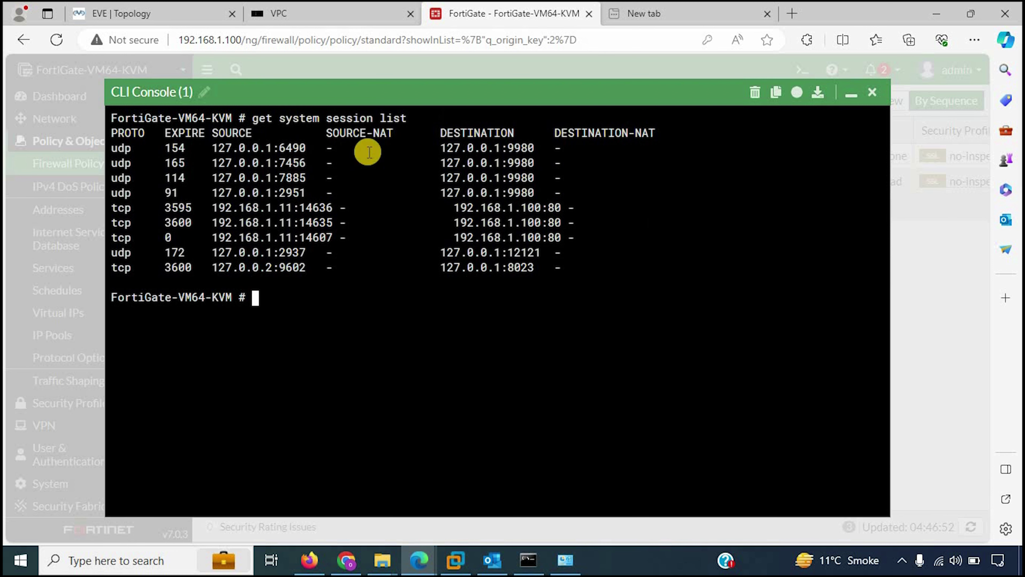
Switch to the PC1 console and restart the continuous ping to 192.168.3.1
{"action": "left_click", "coordinate": [278, 13]}
{"action": "left_click", "coordinate": [121, 13]}
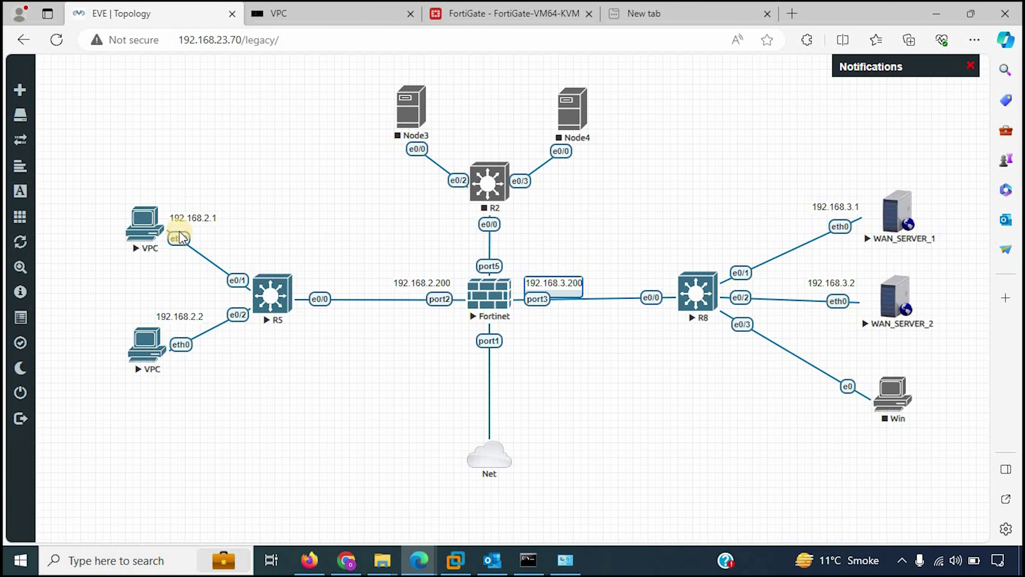
{"action": "left_click", "coordinate": [278, 13]}
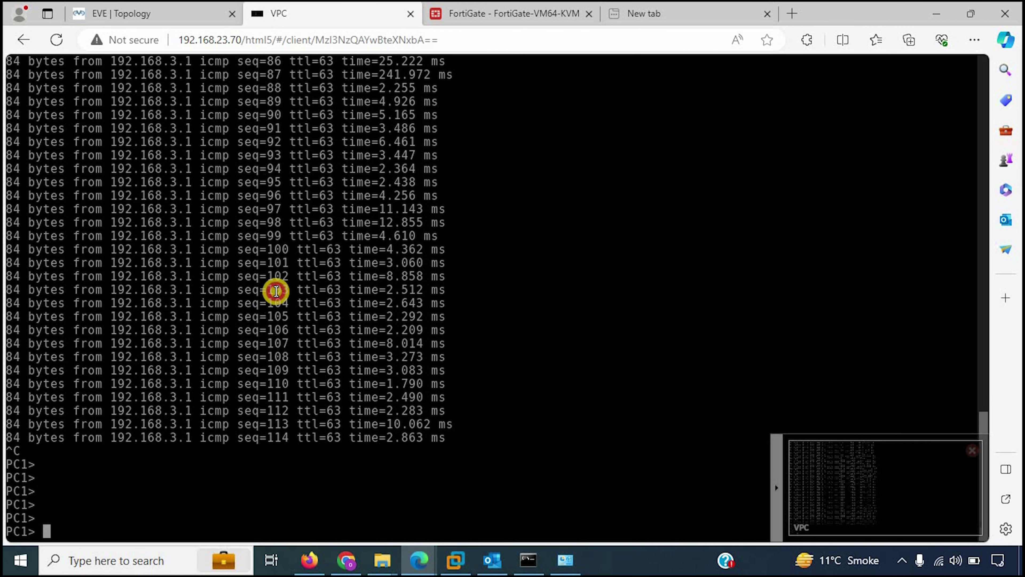
{"action": "left_click_drag", "start_coordinate": [275, 276], "coordinate": [276, 290]}
{"action": "key", "text": "Return"}
{"action": "key", "text": "Return"}
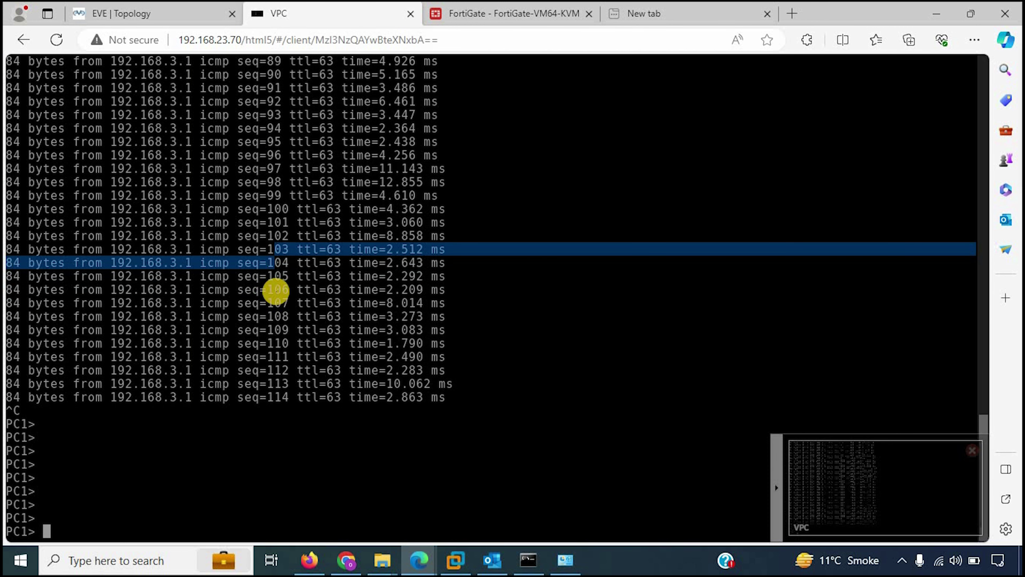
{"action": "key", "text": "Up"}
Run get system session list again on the FortiGate and check the source-NAT addresses of the 192.168.2.1 ICMP sessions
{"action": "left_click", "coordinate": [512, 14]}
{"action": "type", "text": "get system session list"}
{"action": "key", "text": "Return"}
{"action": "key", "text": "space"}
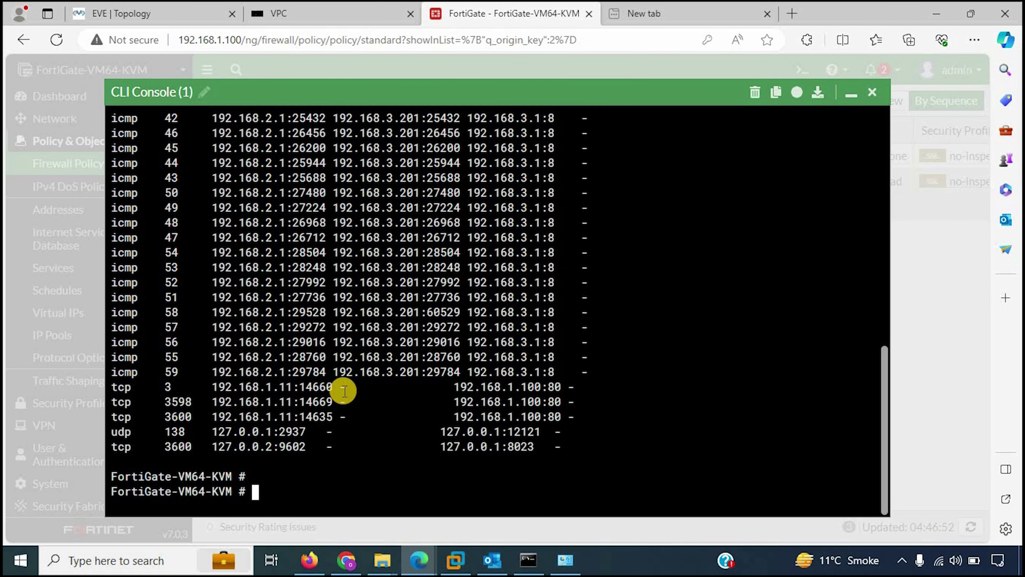
{"action": "key", "text": "Up"}
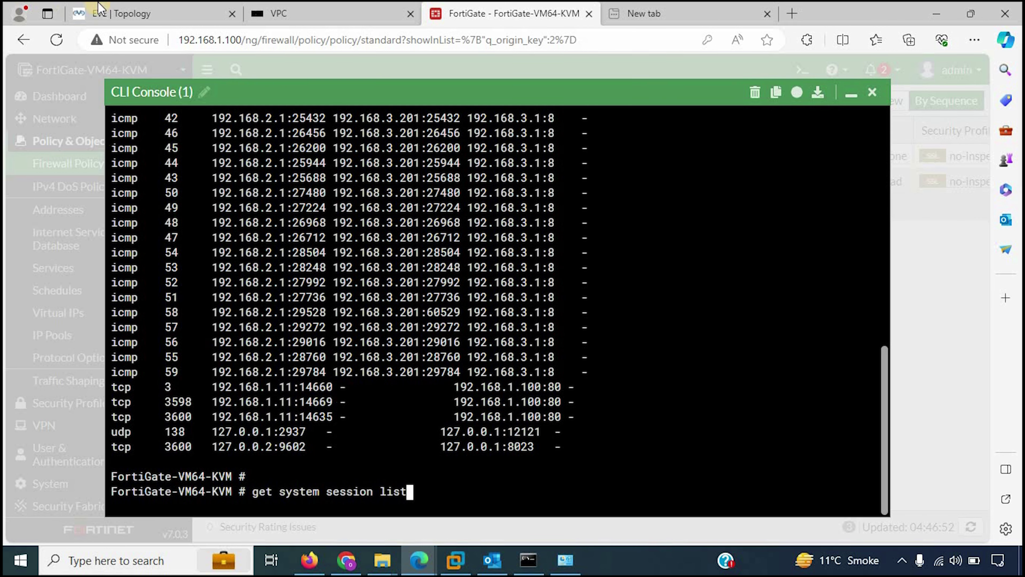
Test PC2 with ping 192.168.3.1 -t, stop that ping and bring the PC1 console back
{"action": "left_click", "coordinate": [282, 14]}
{"action": "left_click", "coordinate": [832, 485]}
{"action": "type", "text": "ping 192.168.3.1 -t"}
{"action": "key", "text": "Return"}
{"action": "key", "text": "ctrl+c"}
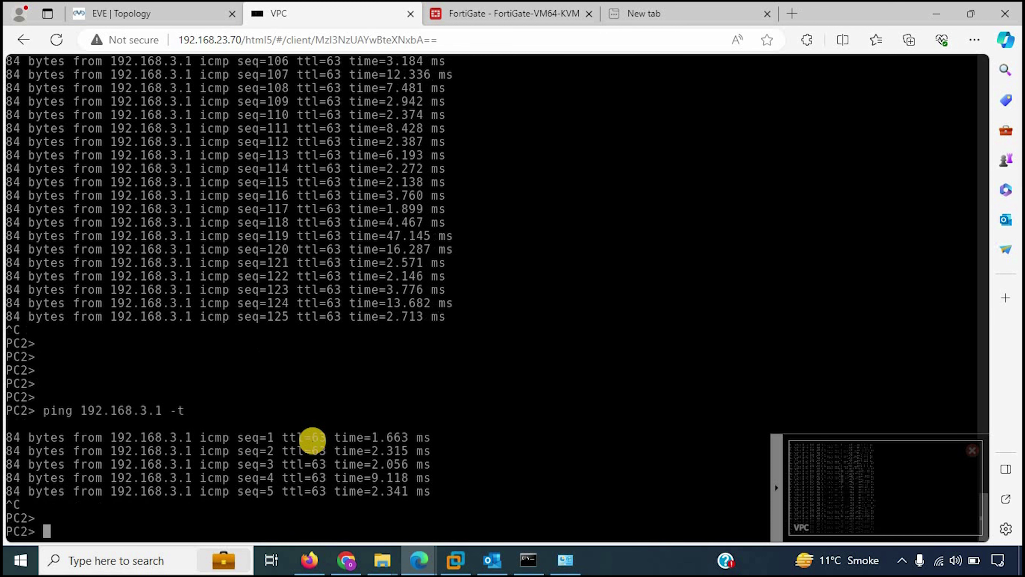
{"action": "left_click", "coordinate": [838, 511]}
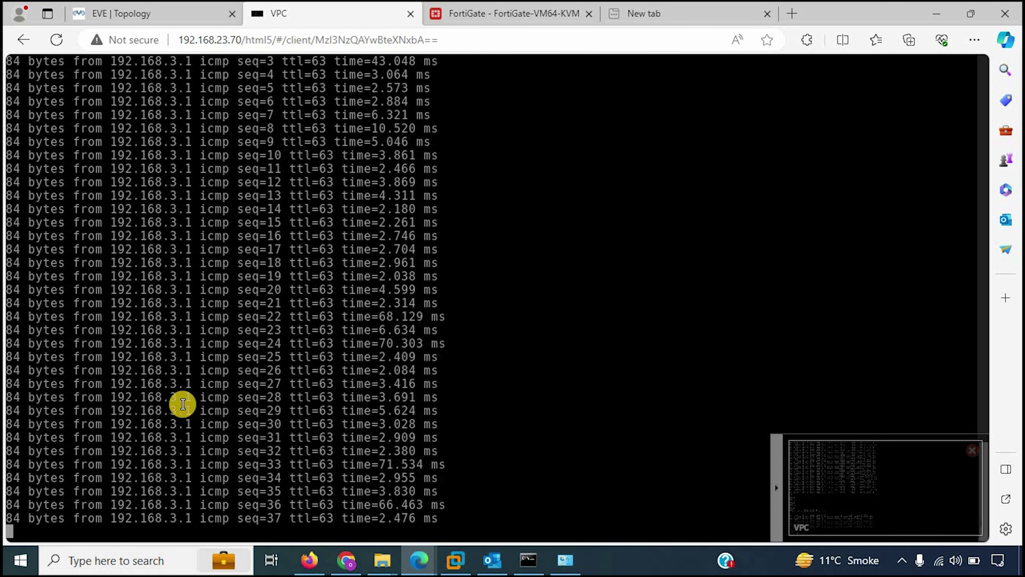
Return to the FortiGate web interface, decline the browser's password update and dismiss the FortiGate setup prompt
{"action": "left_click", "coordinate": [817, 469]}
{"action": "left_click", "coordinate": [512, 13]}
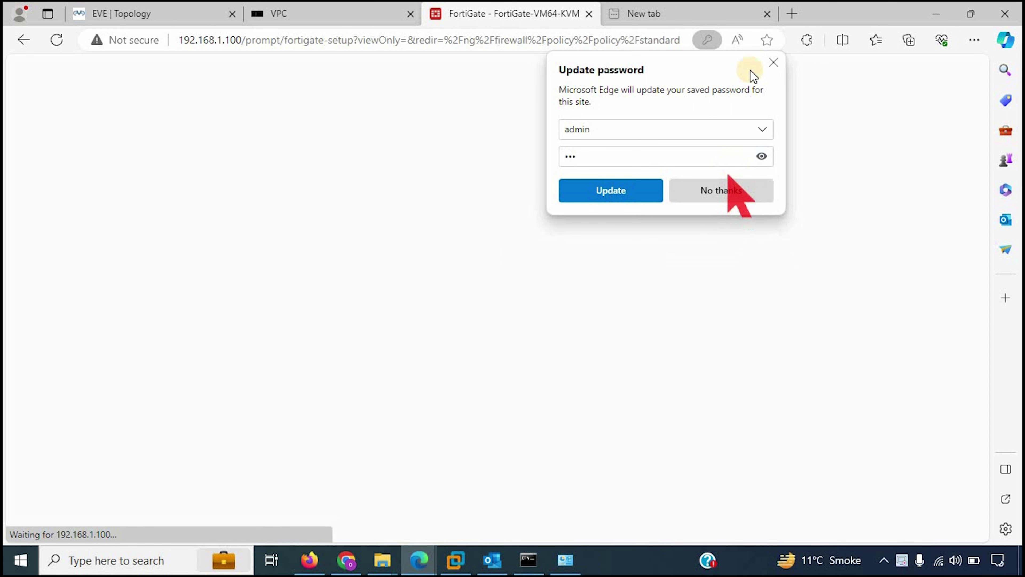
{"action": "left_click", "coordinate": [772, 63]}
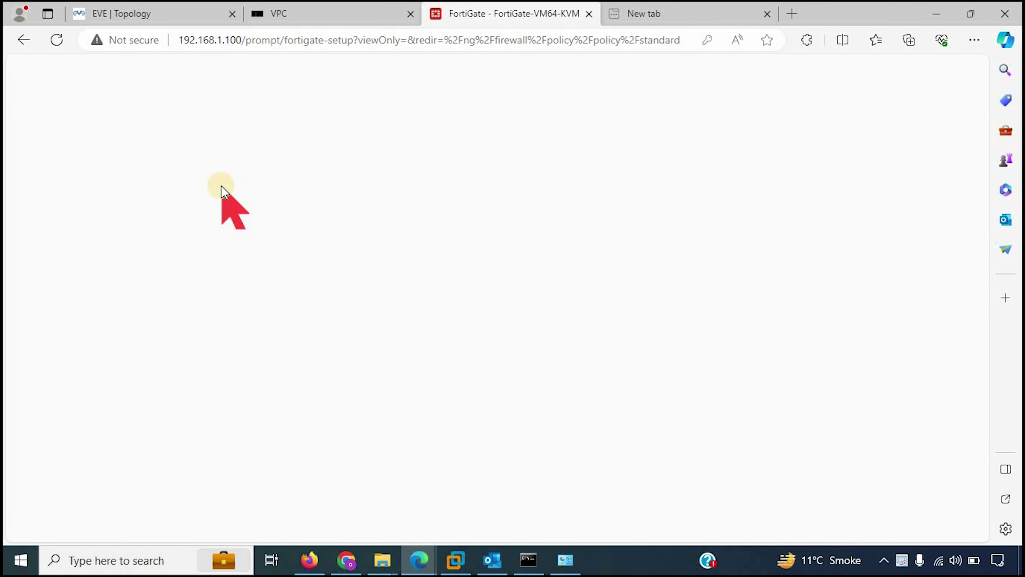
{"action": "left_click", "coordinate": [583, 369]}
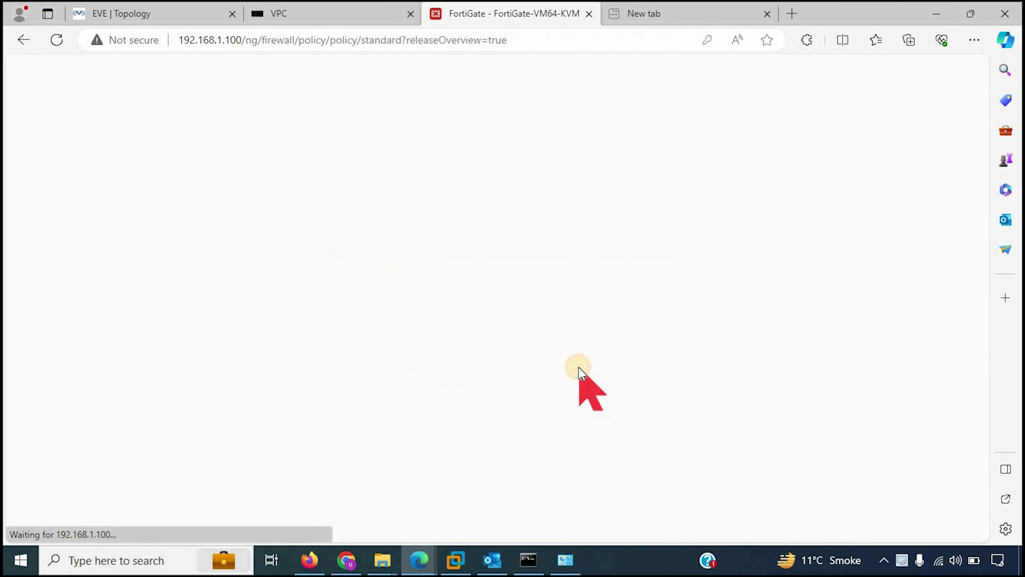
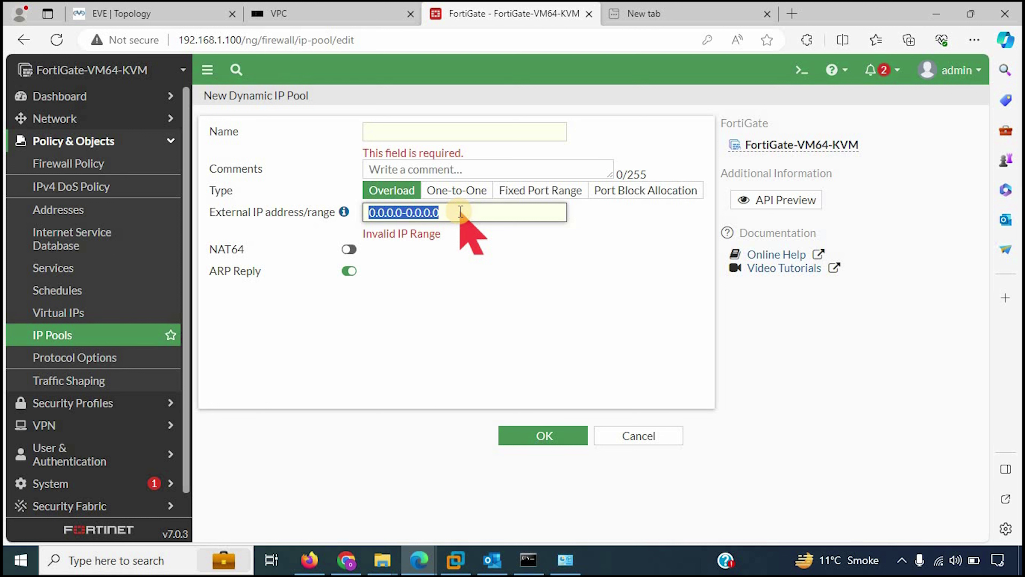
Define the new IP pool as FPR, type Fixed Port Range, with external IP range 192.168.3.205-192.168.3.206
{"action": "type", "text": "192.1"}
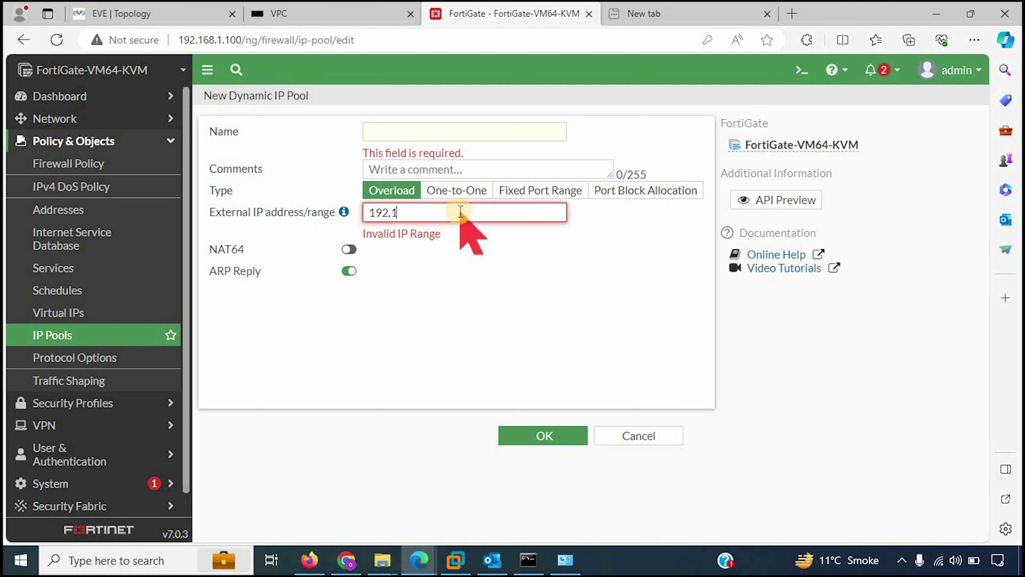
{"action": "type", "text": "68.3.205-192.168.3.206"}
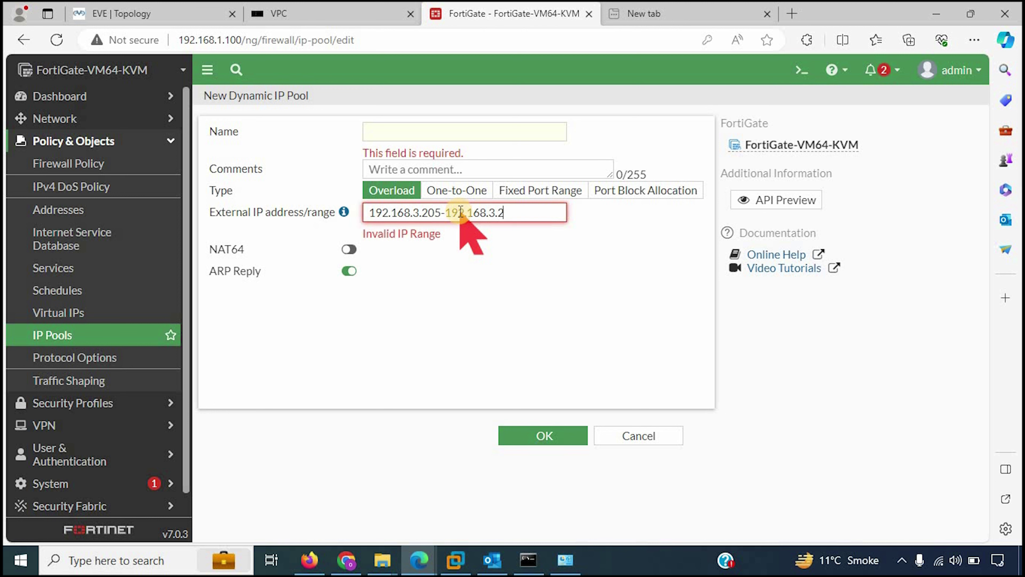
{"action": "left_click", "coordinate": [458, 133]}
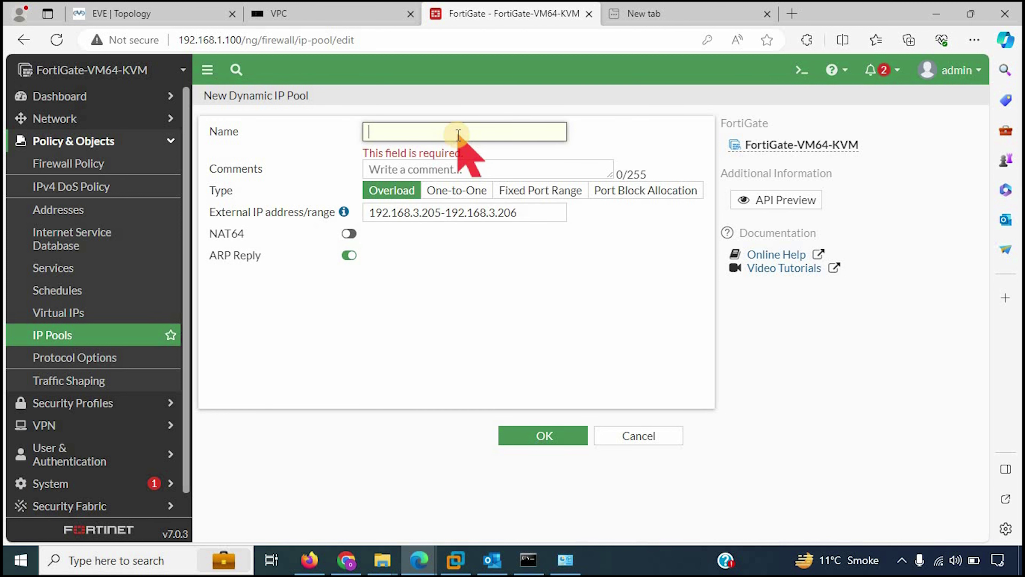
{"action": "type", "text": "FPR"}
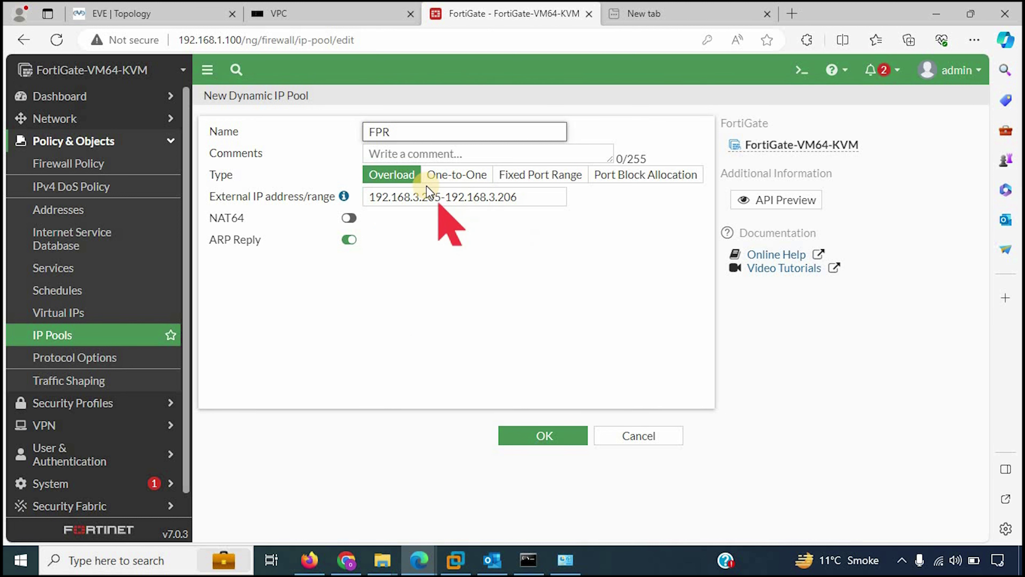
{"action": "left_click_drag", "start_coordinate": [523, 197], "coordinate": [345, 197]}
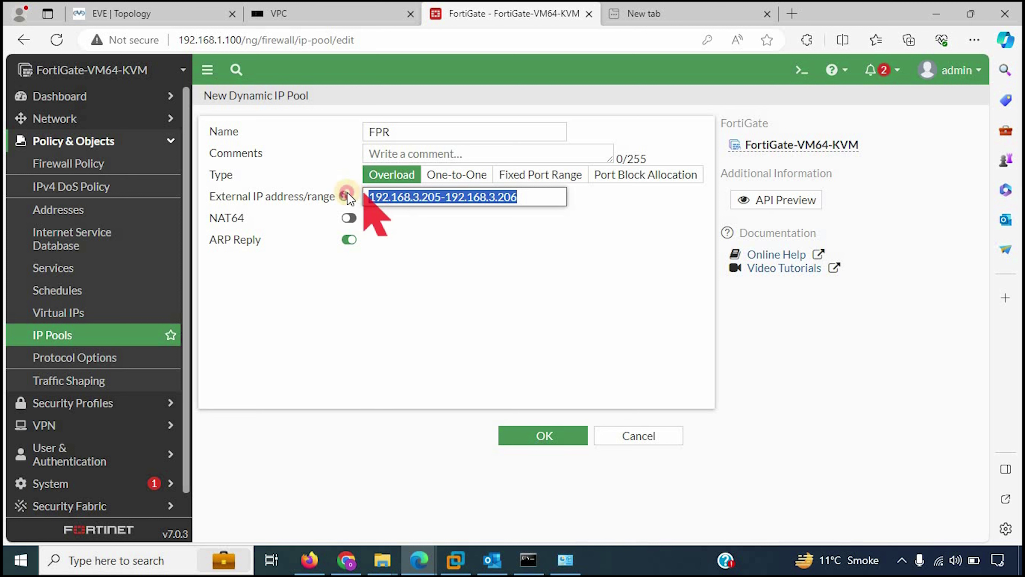
{"action": "left_click", "coordinate": [540, 182]}
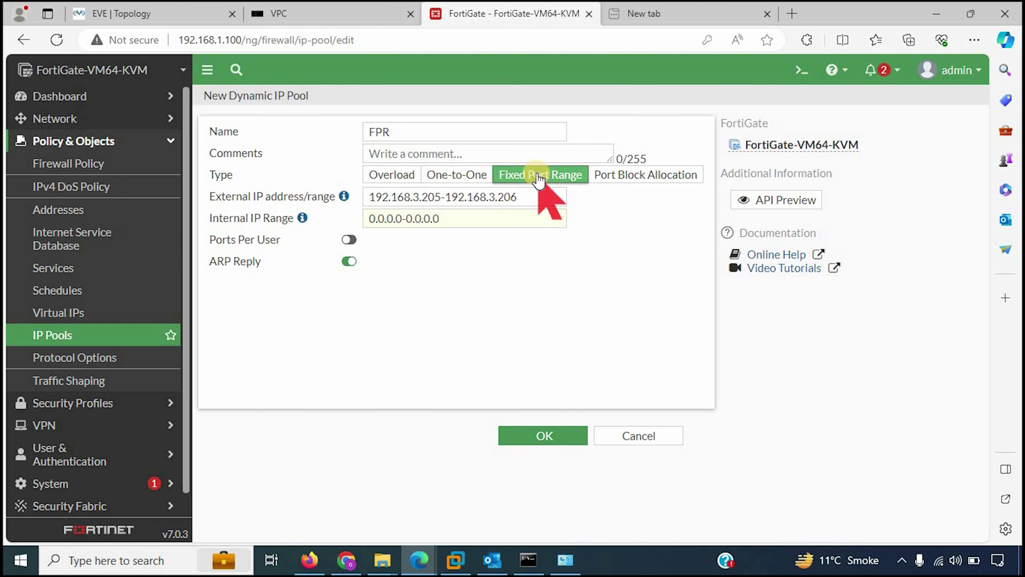
{"action": "triple_click", "coordinate": [523, 198]}
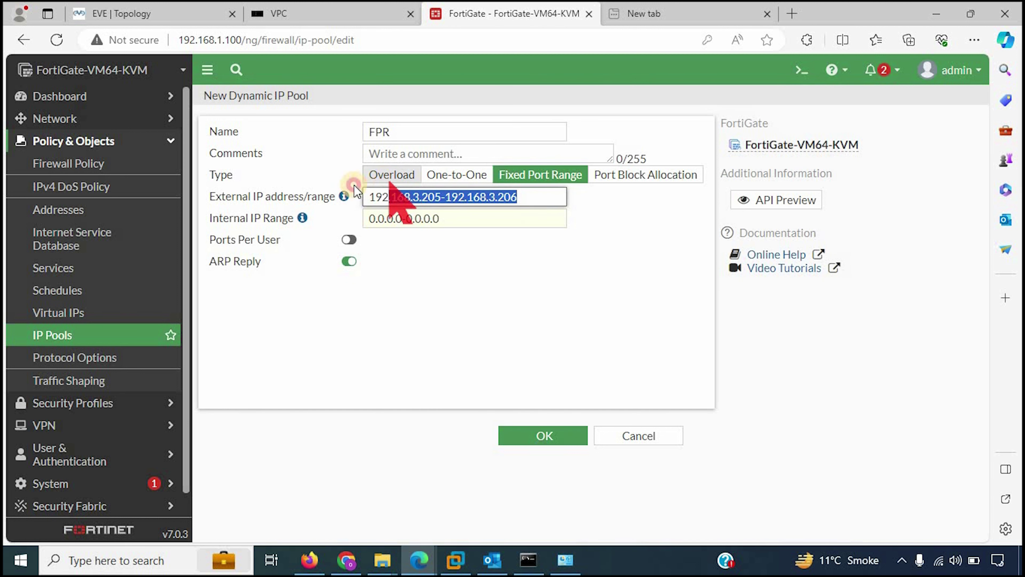
{"action": "left_click_drag", "start_coordinate": [519, 197], "coordinate": [366, 200]}
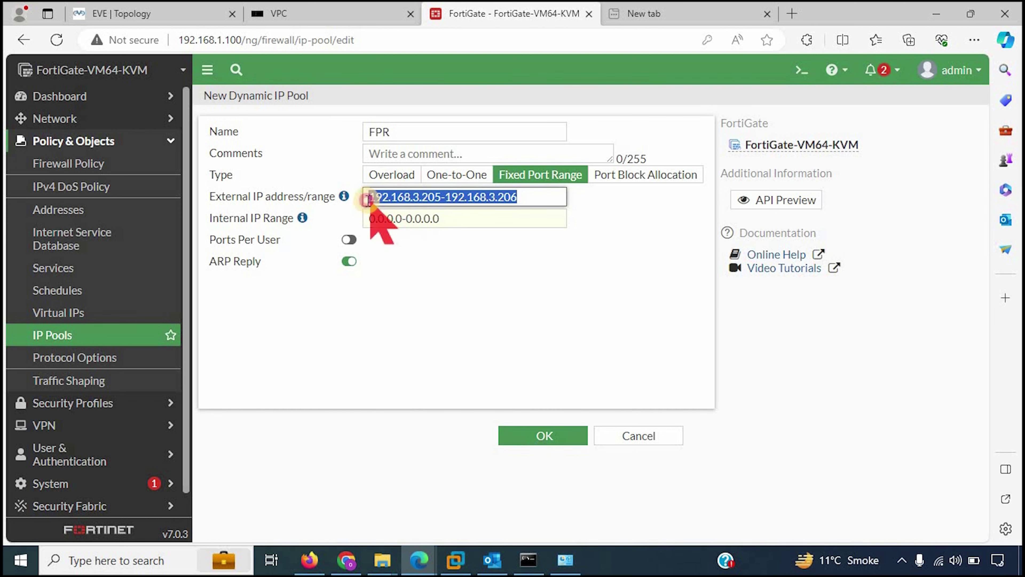
Set the FPR pool's internal IP range to 192.168.2.1-192.168.2.254 and save the pool
{"action": "left_click", "coordinate": [452, 225]}
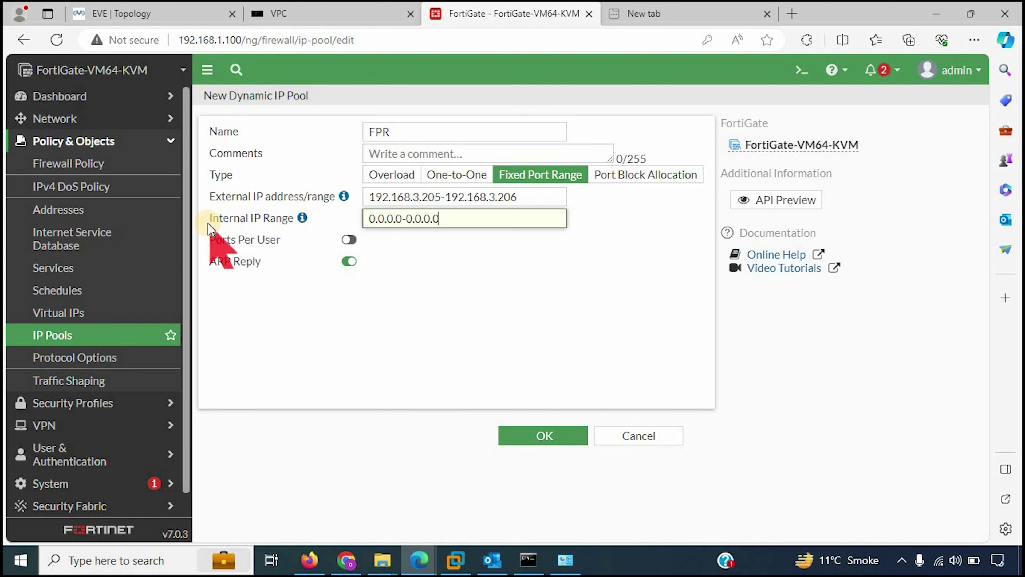
{"action": "key", "text": "ctrl+a"}
{"action": "type", "text": "192.168.2."}
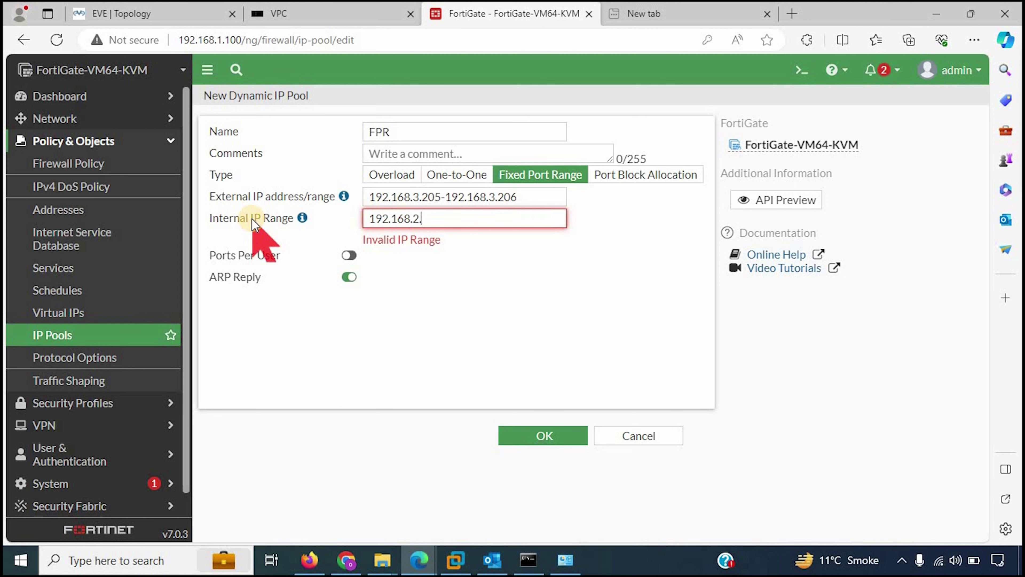
{"action": "type", "text": "0"}
{"action": "key", "text": "BackSpace"}
{"action": "type", "text": "1-192.168.2.254"}
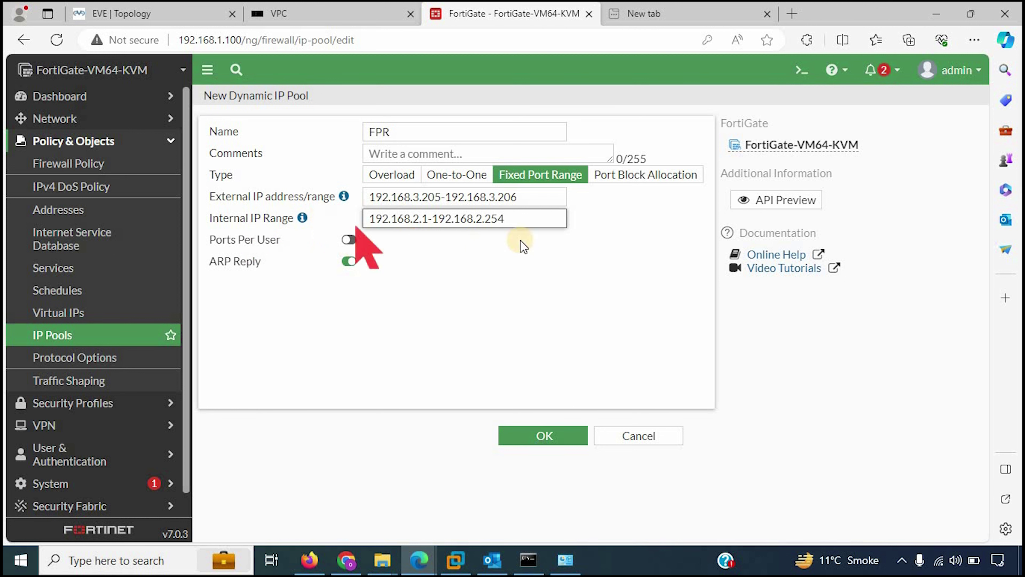
{"action": "left_click_drag", "start_coordinate": [505, 218], "coordinate": [365, 210]}
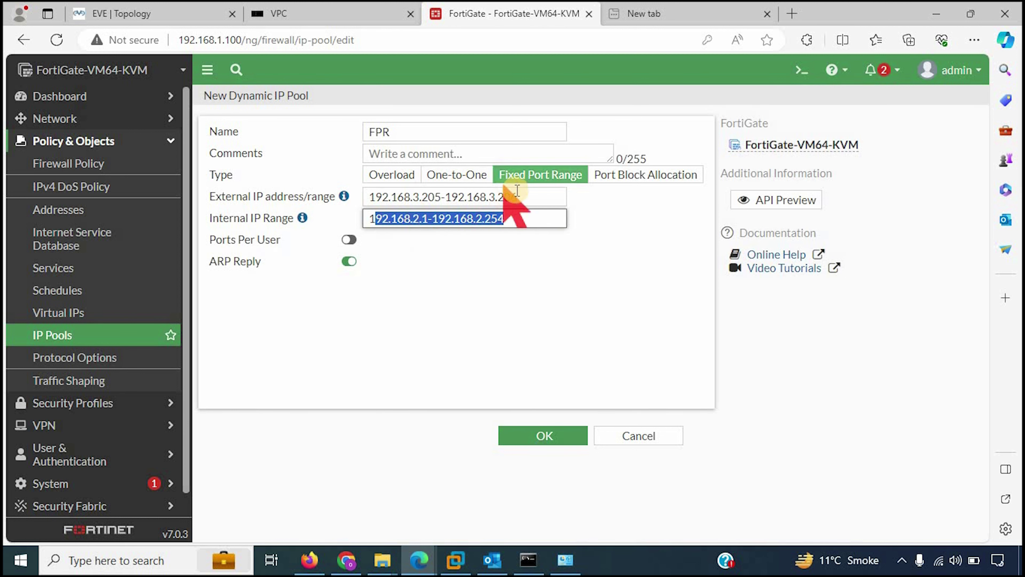
{"action": "left_click_drag", "start_coordinate": [521, 197], "coordinate": [366, 193]}
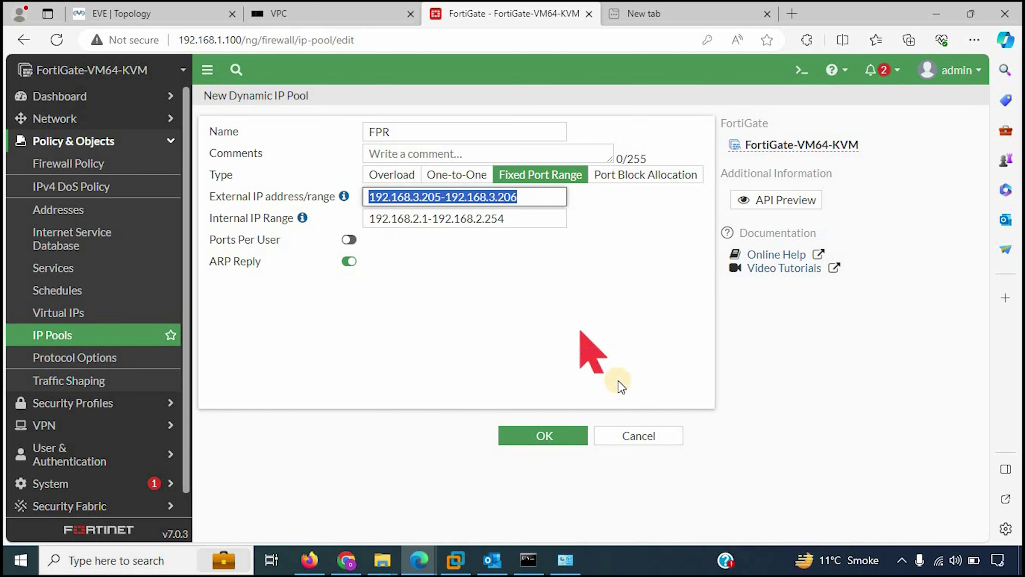
{"action": "left_click", "coordinate": [571, 443]}
Copy the lan-one-2-one firewall policy and paste the copy above it
{"action": "left_click", "coordinate": [171, 166]}
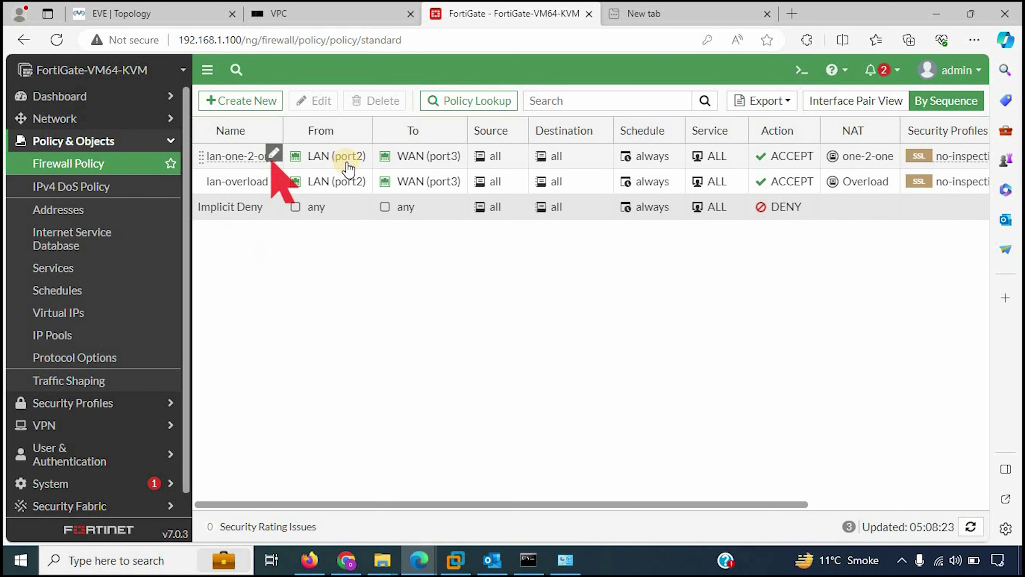
{"action": "right_click", "coordinate": [350, 161]}
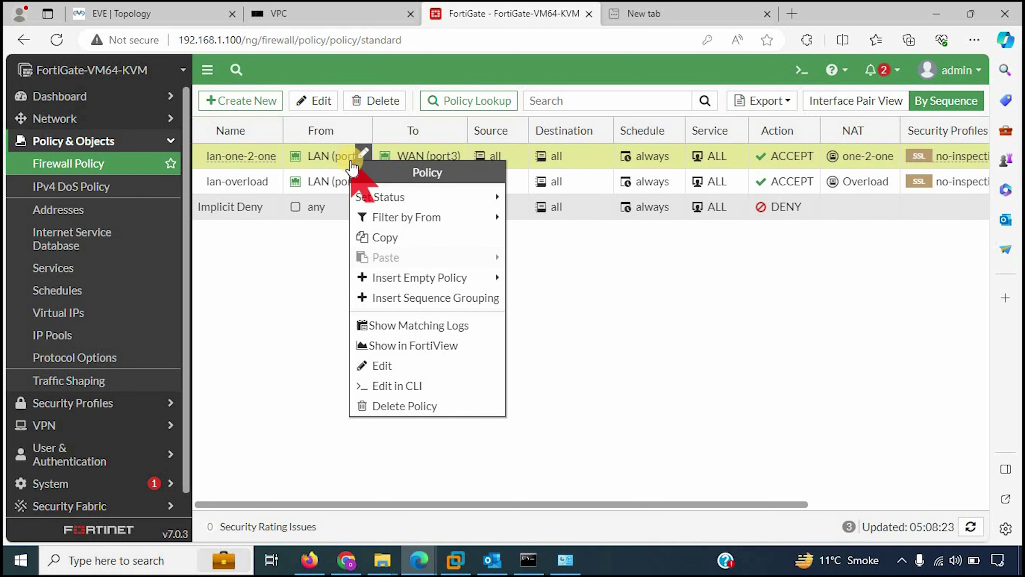
{"action": "left_click", "coordinate": [399, 242]}
{"action": "right_click", "coordinate": [279, 165]}
{"action": "mouse_move", "coordinate": [424, 260]}
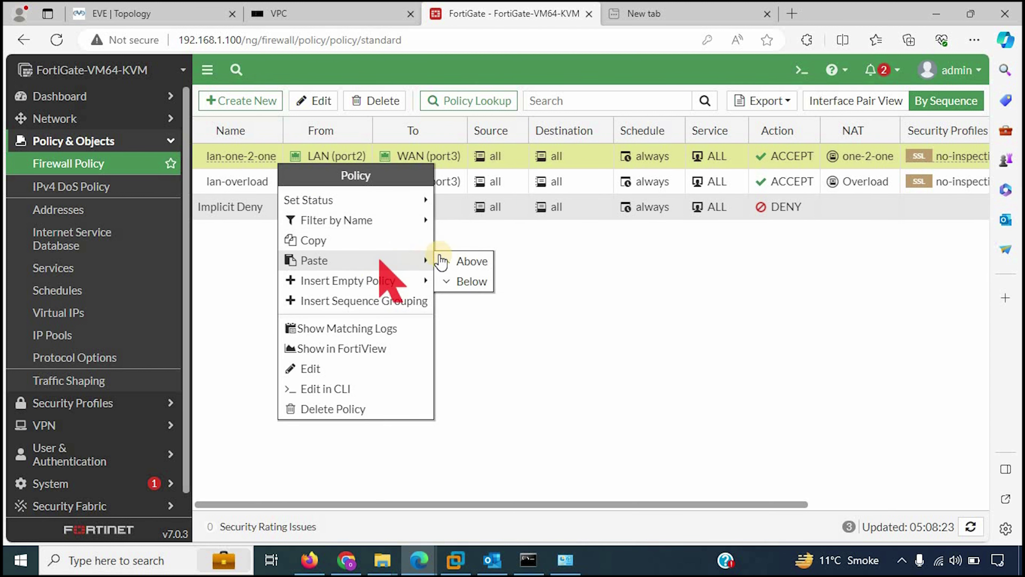
{"action": "left_click", "coordinate": [460, 262]}
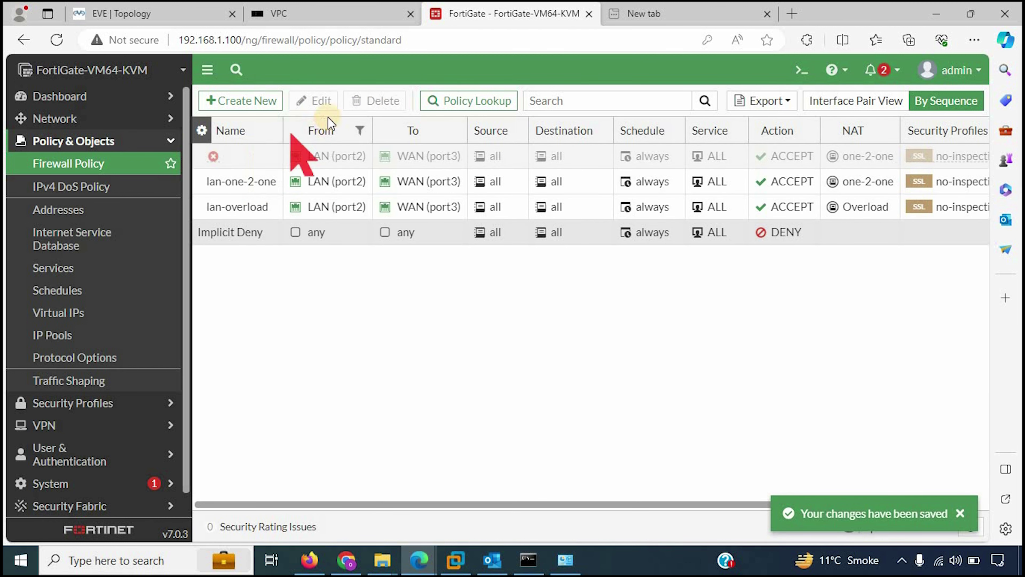
Name the copied policy FPR and replace its one-2-one IP pool with the FPR pool
{"action": "double_click", "coordinate": [325, 155]}
{"action": "left_click", "coordinate": [355, 144]}
{"action": "type", "text": "FPR"}
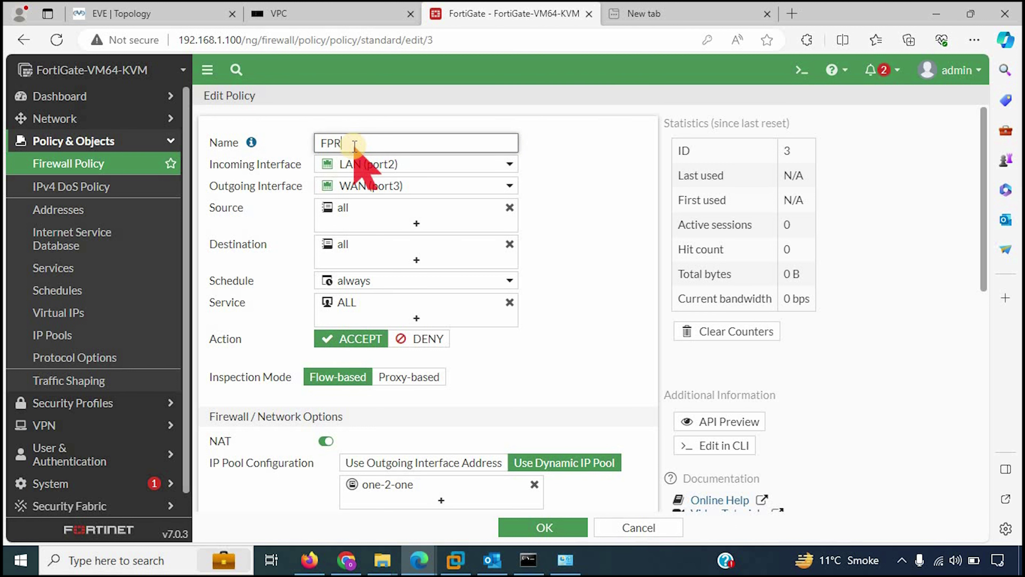
{"action": "scroll", "coordinate": [468, 323], "scroll_direction": "down", "scroll_amount": 3}
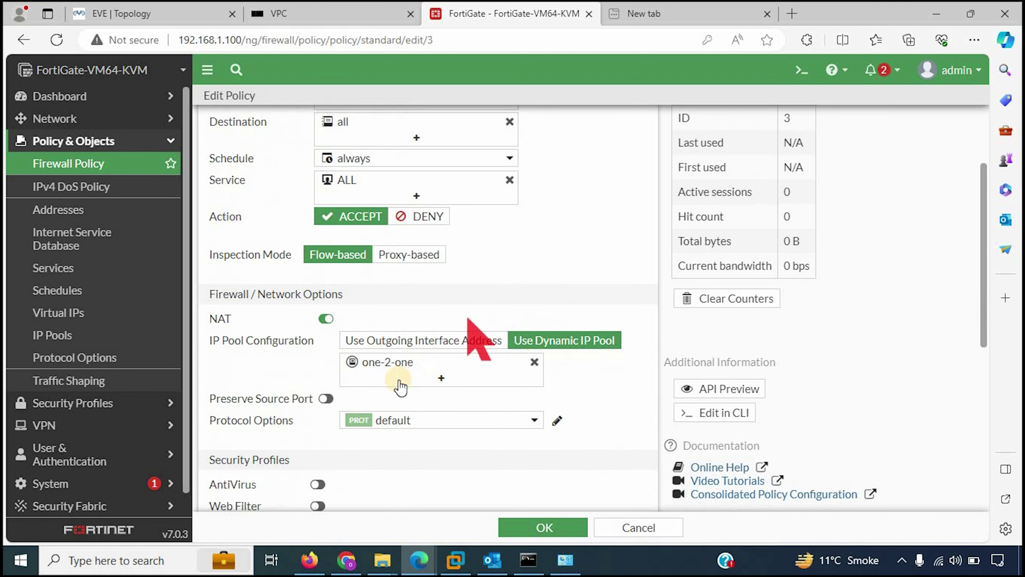
{"action": "left_click", "coordinate": [400, 383]}
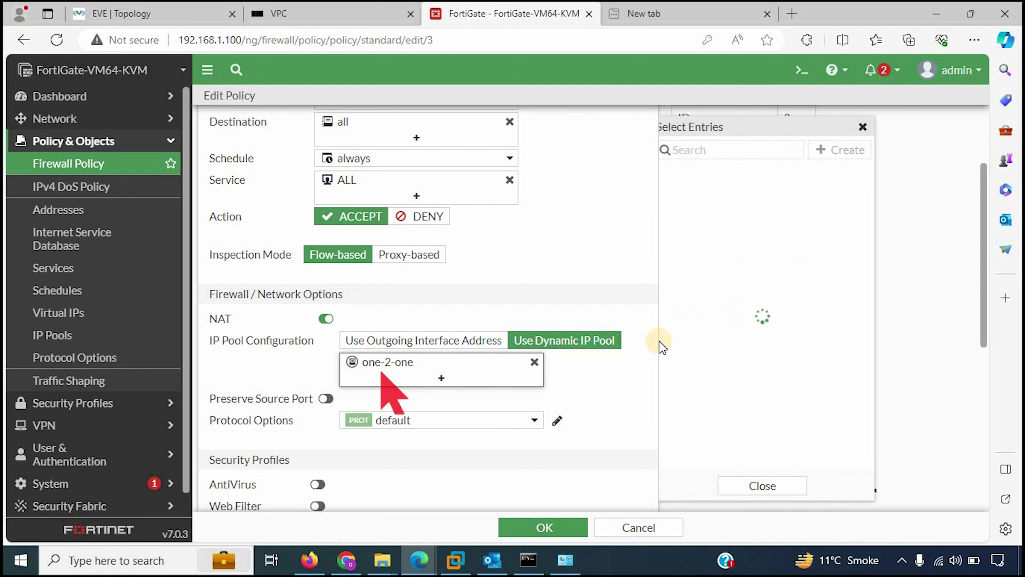
{"action": "left_click", "coordinate": [697, 192]}
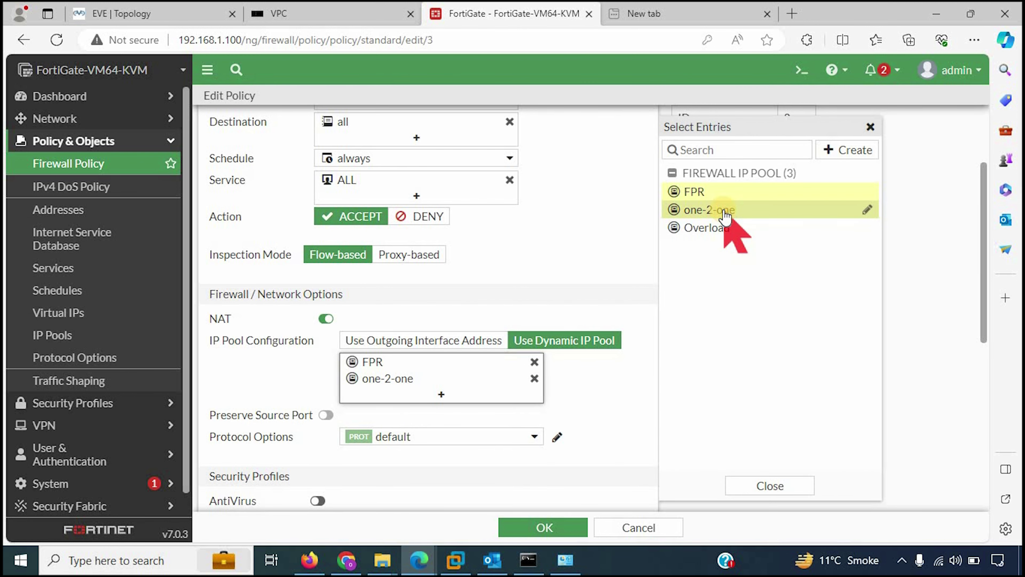
{"action": "left_click", "coordinate": [725, 214]}
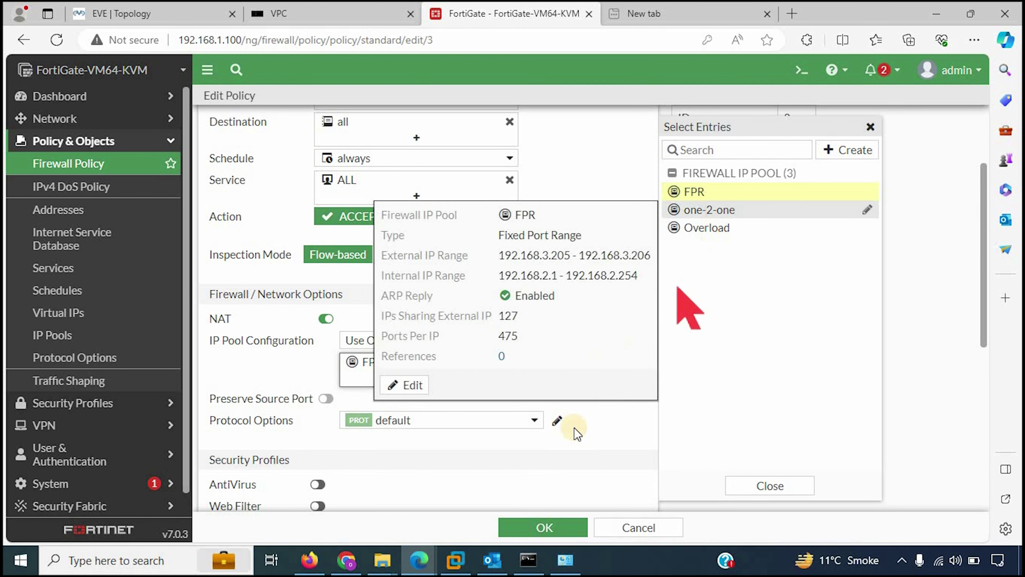
Enable the FPR firewall policy and save it
{"action": "scroll", "coordinate": [565, 436], "scroll_direction": "down", "scroll_amount": 7}
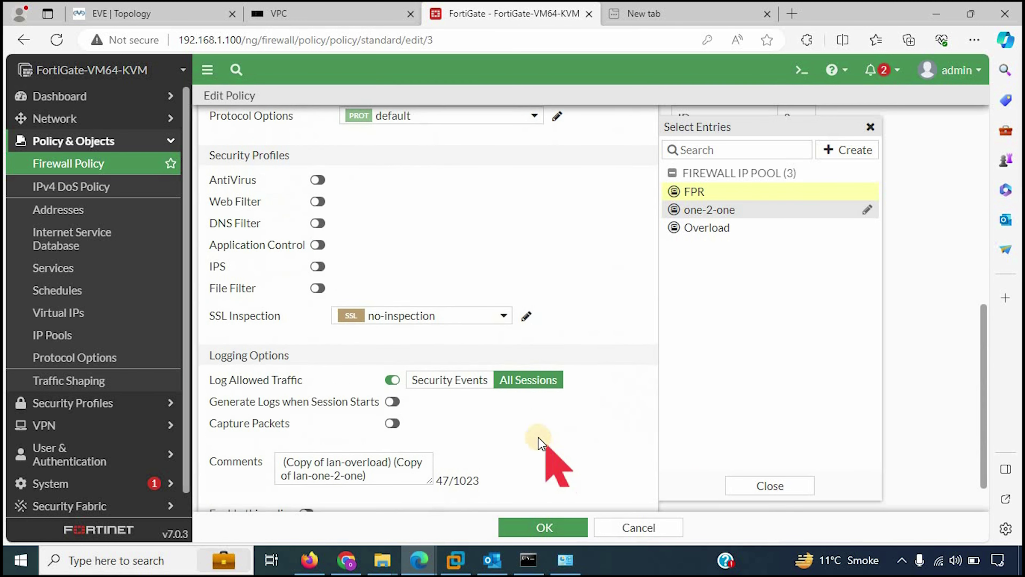
{"action": "scroll", "coordinate": [542, 444], "scroll_direction": "down", "scroll_amount": 2}
{"action": "left_click", "coordinate": [305, 470]}
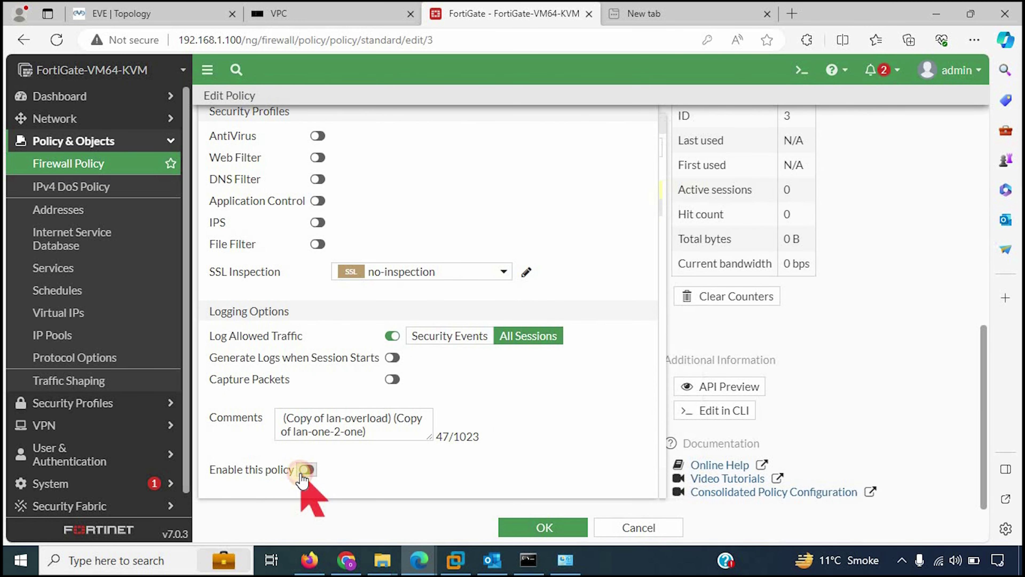
{"action": "left_click", "coordinate": [542, 530]}
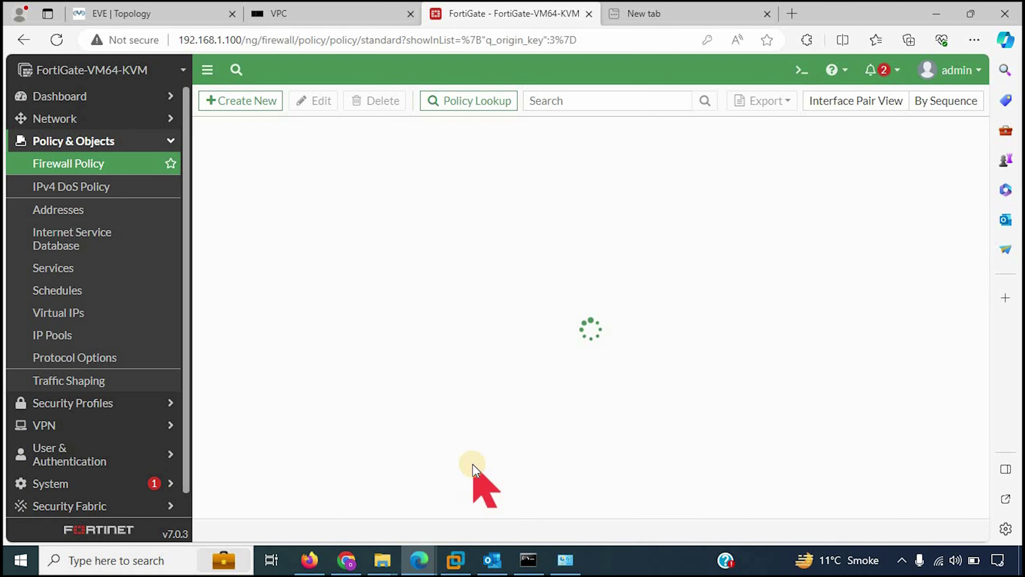
Restart the continuous ping to 192.168.3.1 on PC1 and on the second VPC
{"action": "left_click", "coordinate": [314, 8]}
{"action": "left_click_drag", "start_coordinate": [409, 290], "coordinate": [411, 277]}
{"action": "key", "text": "Up"}
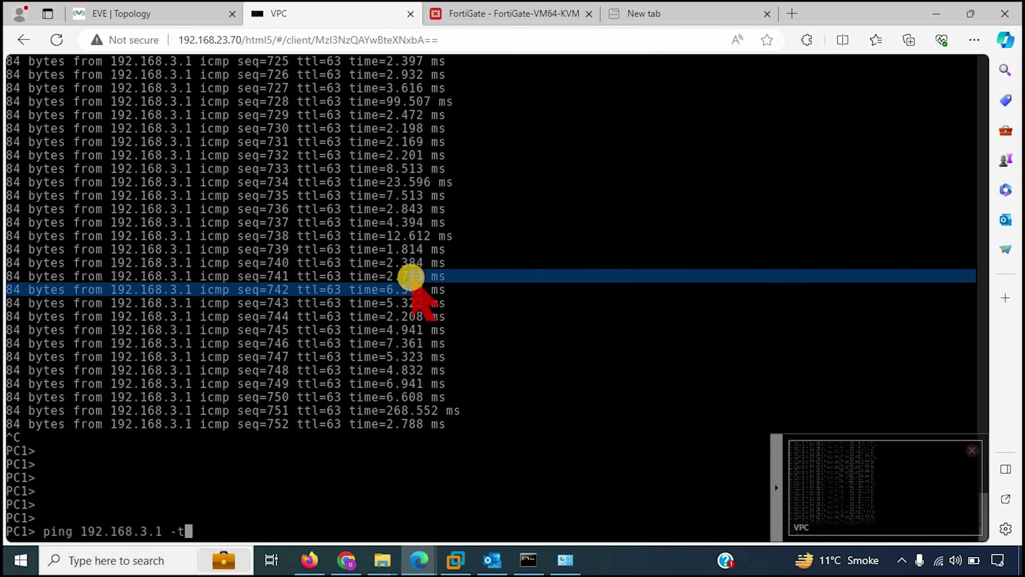
{"action": "key", "text": "Return"}
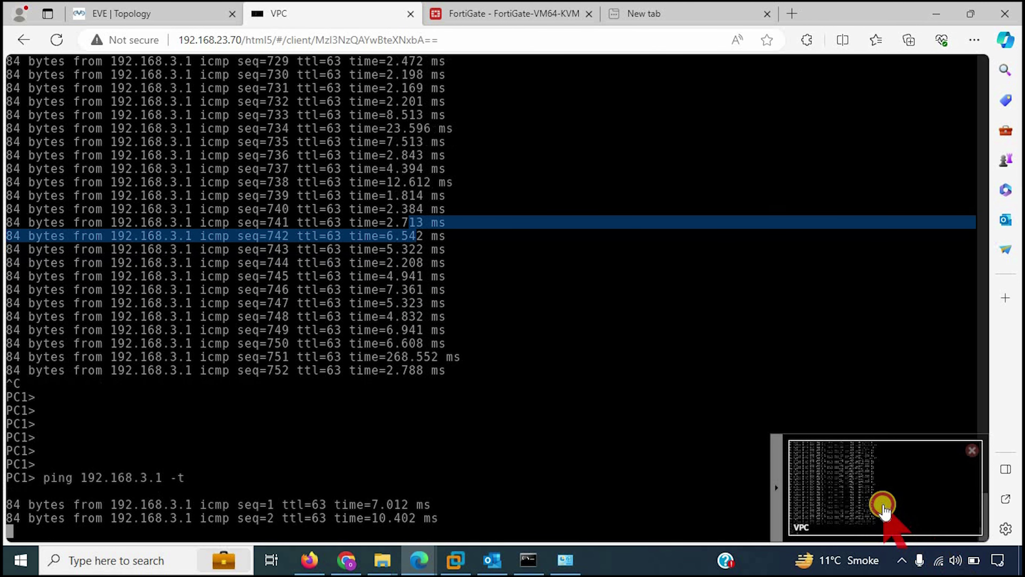
{"action": "left_click", "coordinate": [888, 506]}
{"action": "key", "text": "Return"}
Check the source-NAT addresses of the ICMP sessions in the FortiGate CLI console's session list
{"action": "left_click", "coordinate": [510, 14]}
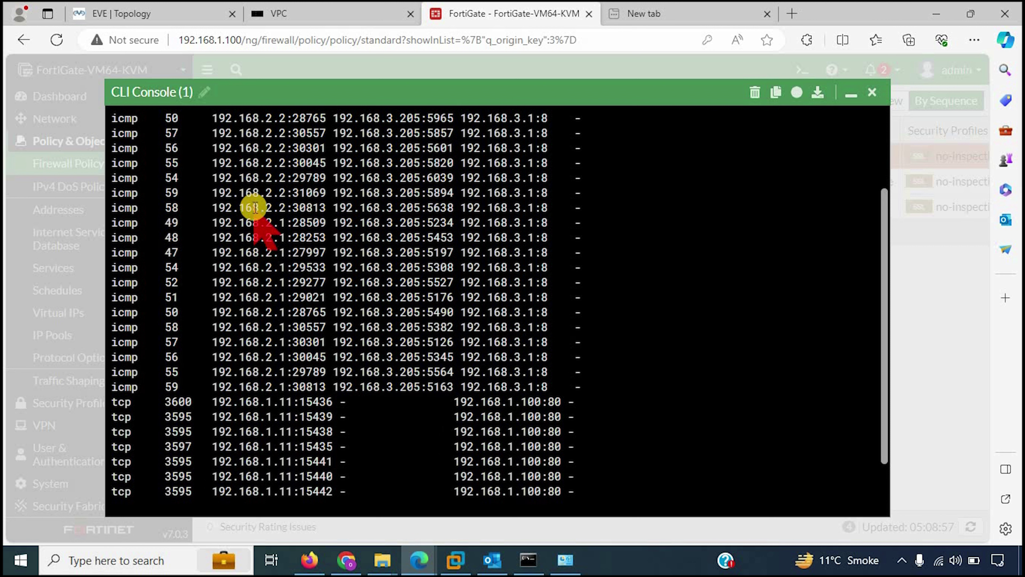
{"action": "left_click_drag", "start_coordinate": [411, 233], "coordinate": [403, 300]}
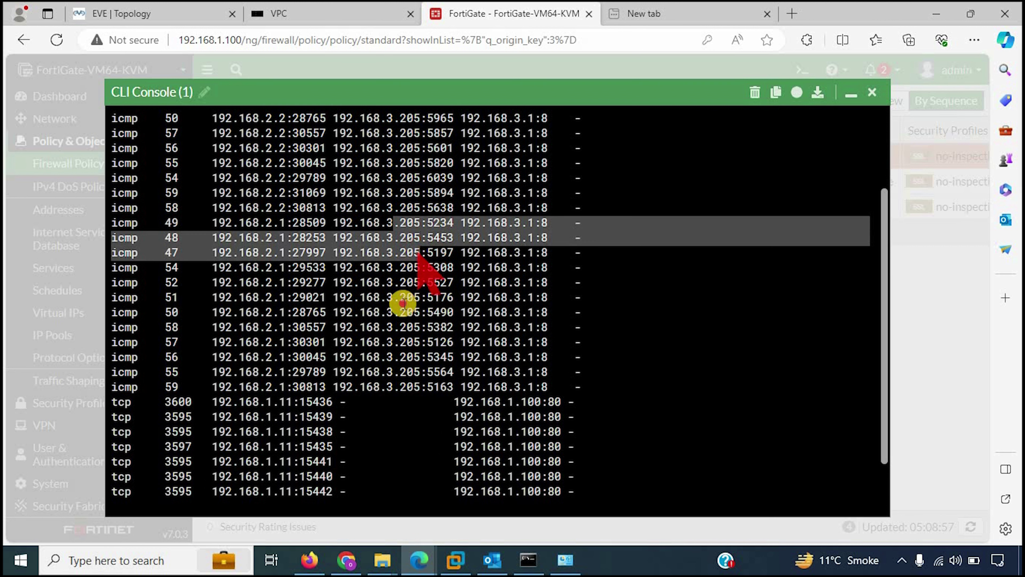
{"action": "left_click", "coordinate": [395, 286]}
Run get system session list again and compare the translated addresses and ports of the 192.168.2.1 and 192.168.2.2 sessions through the end of the output
{"action": "key", "text": "Return"}
{"action": "key", "text": "Return"}
{"action": "key", "text": "Return"}
{"action": "key", "text": "Return"}
{"action": "key", "text": "Return"}
{"action": "type", "text": "get system session list"}
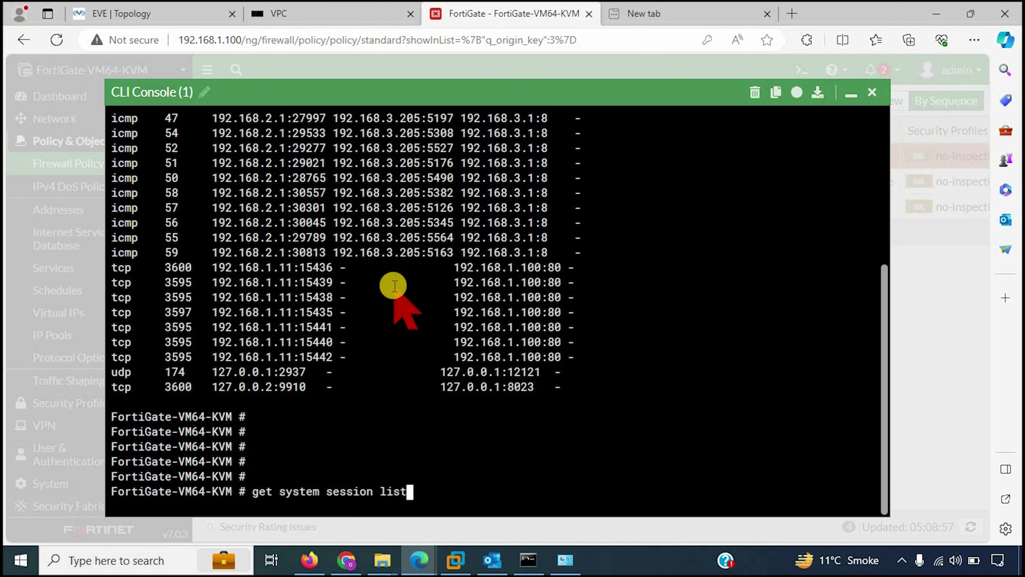
{"action": "key", "text": "Return"}
{"action": "left_click_drag", "start_coordinate": [333, 416], "coordinate": [421, 420]}
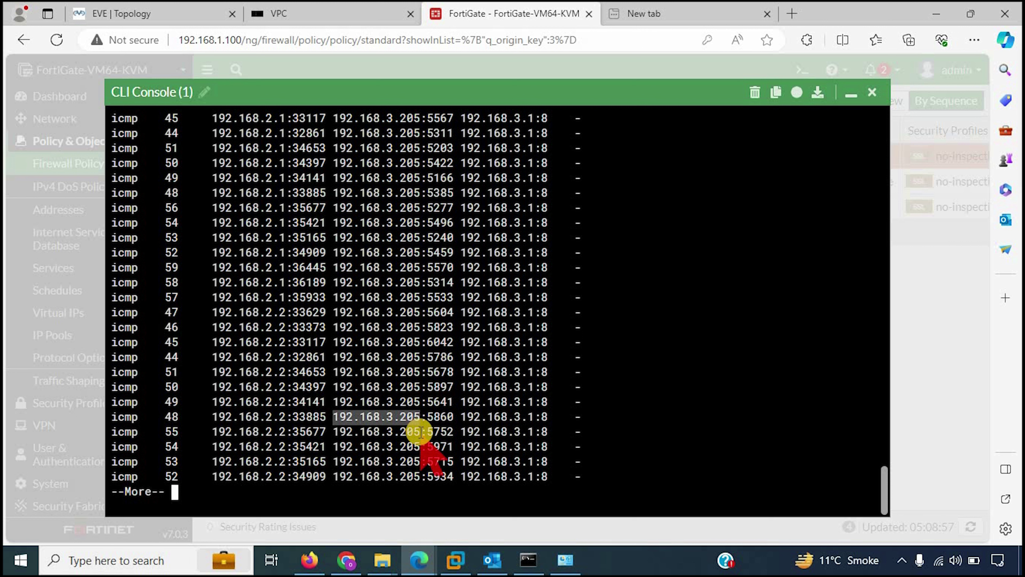
{"action": "key", "text": "space"}
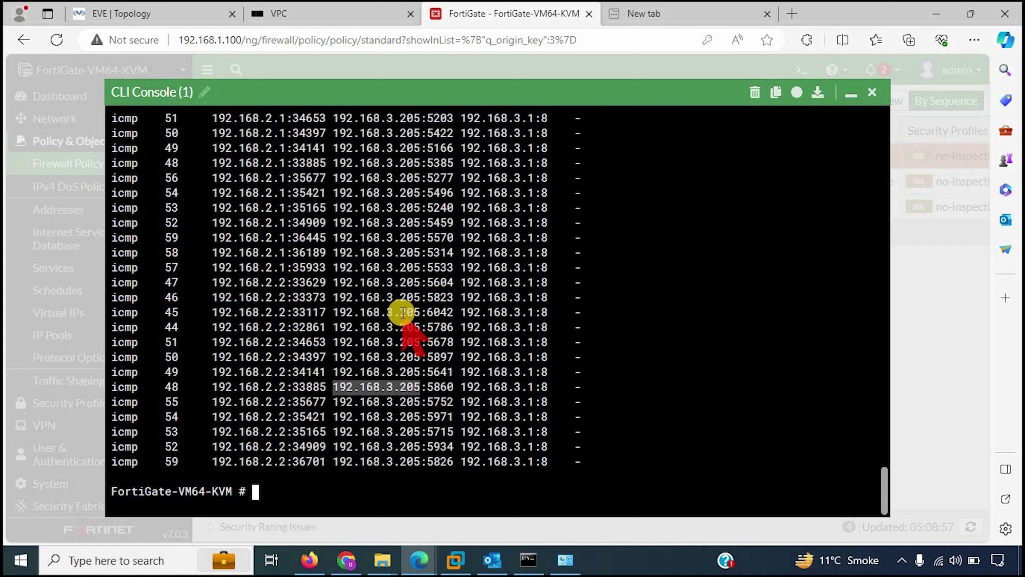